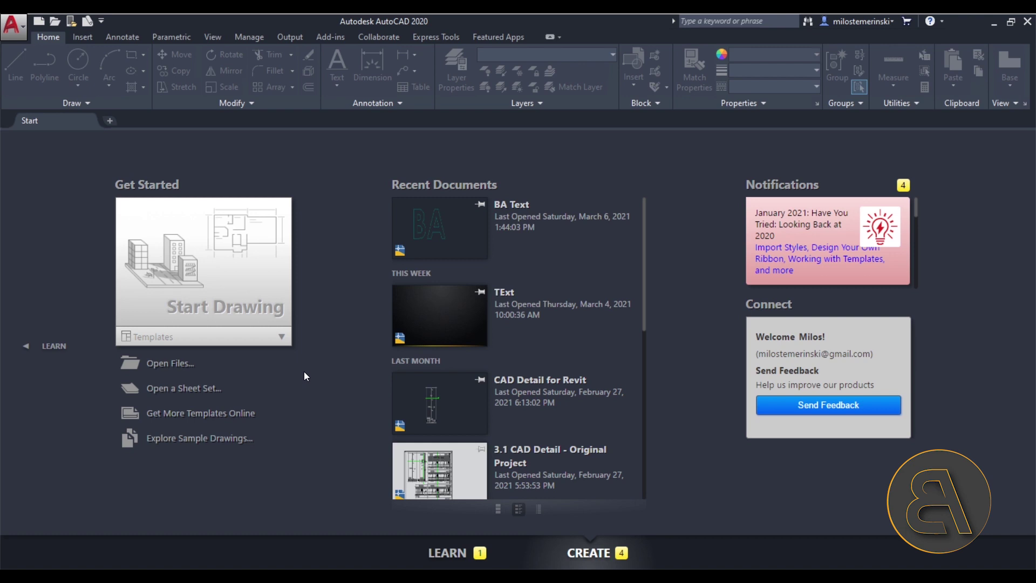
# Create a new blank drawing, Drawing5, from the Start page
pyautogui.click(109, 121)
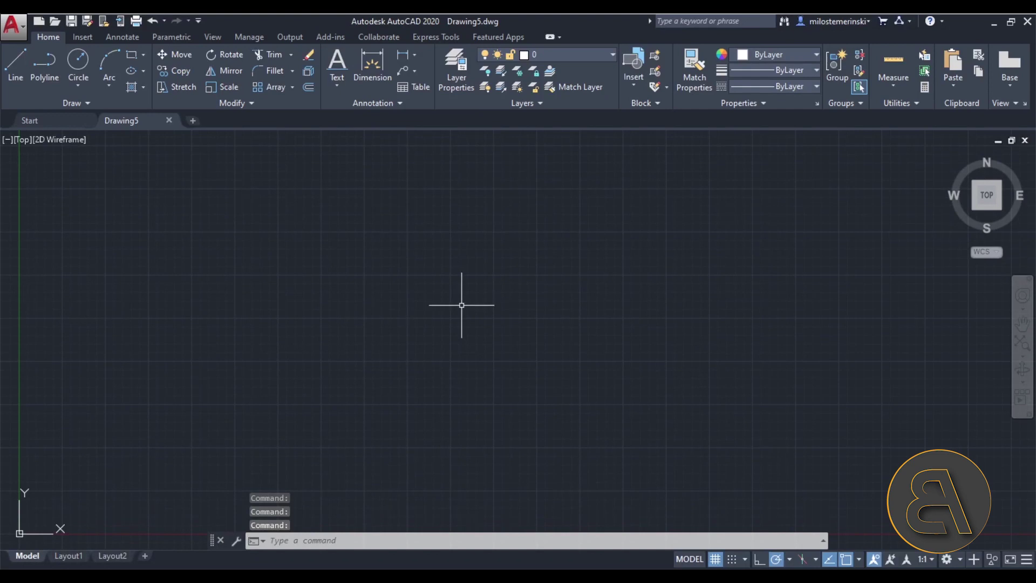
# Start single-line text with its start point just above the drawing origin
pyautogui.moveTo(373, 306); pyautogui.dragTo(455, 262, button='middle')
pyautogui.scroll(-2, 428, 292)
pyautogui.moveTo(412, 295); pyautogui.dragTo(300, 373, button='middle')
pyautogui.scroll(-2, 372, 347)
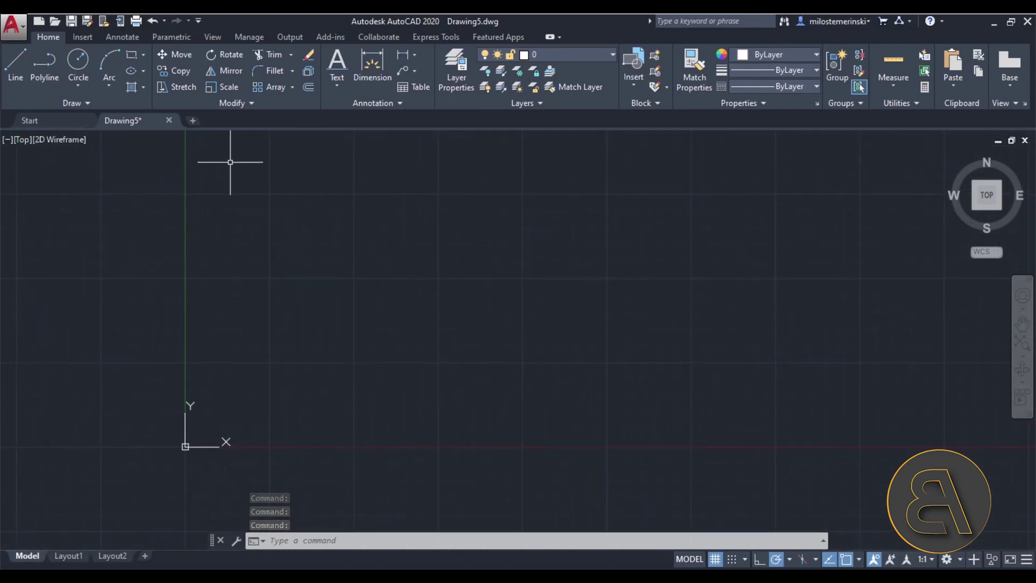
pyautogui.click(338, 90)
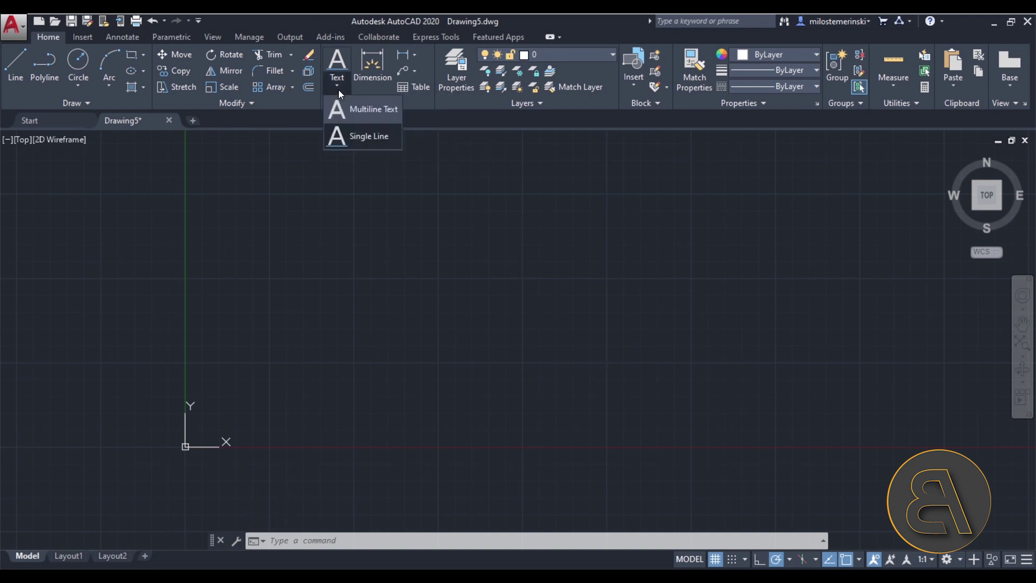
pyautogui.click(365, 141)
pyautogui.click(214, 419)
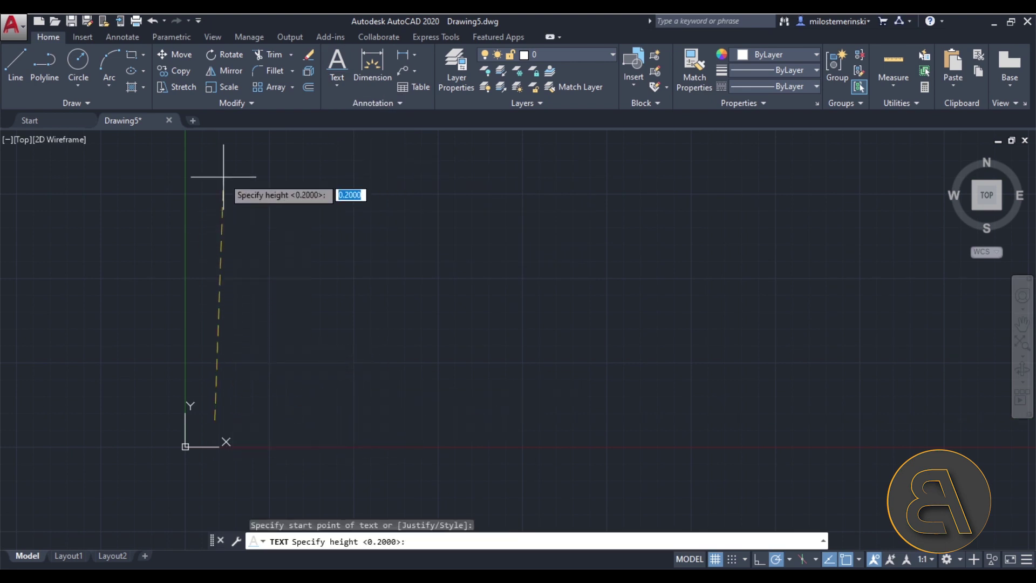
# Set a 0.2000 text height and 0 rotation, and enter the text BA
pyautogui.scroll(-1, 217, 176)
pyautogui.moveTo(217, 177); pyautogui.dragTo(217, 252, button='middle')
pyautogui.moveTo(217, 161); pyautogui.dragTo(217, 257, button='middle')
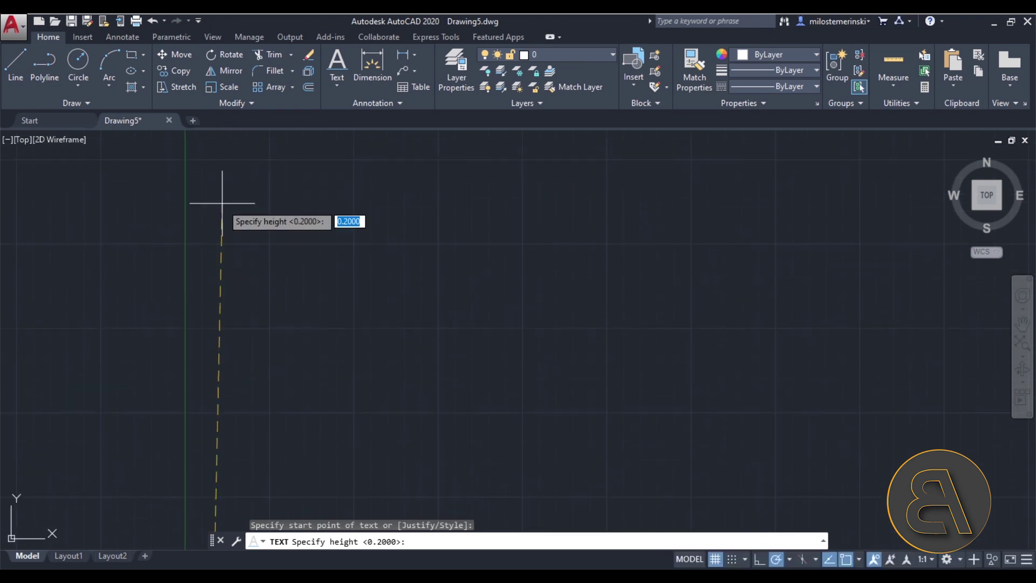
pyautogui.click(215, 156)
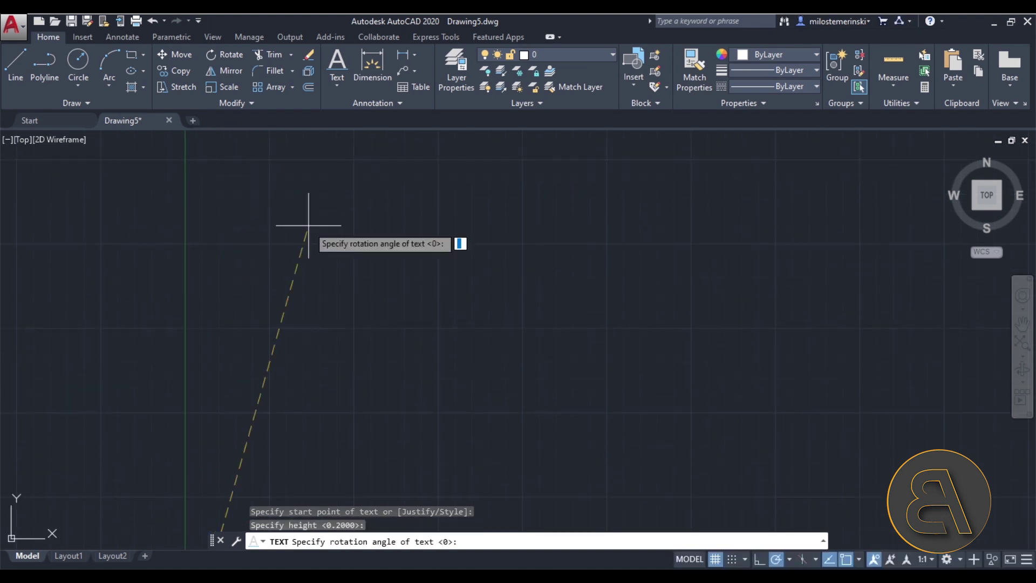
pyautogui.scroll(1, 302, 265)
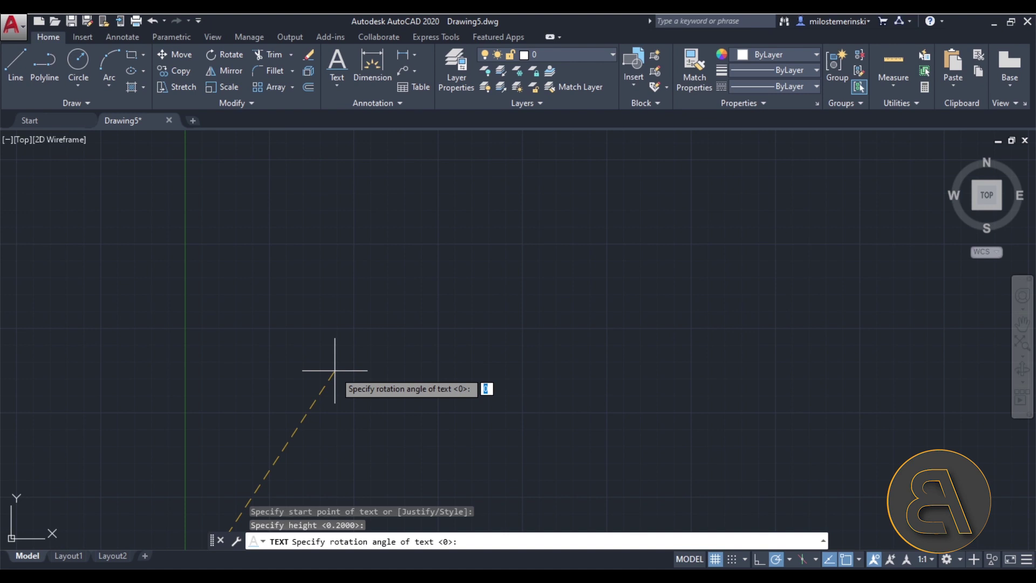
pyautogui.press('Return')
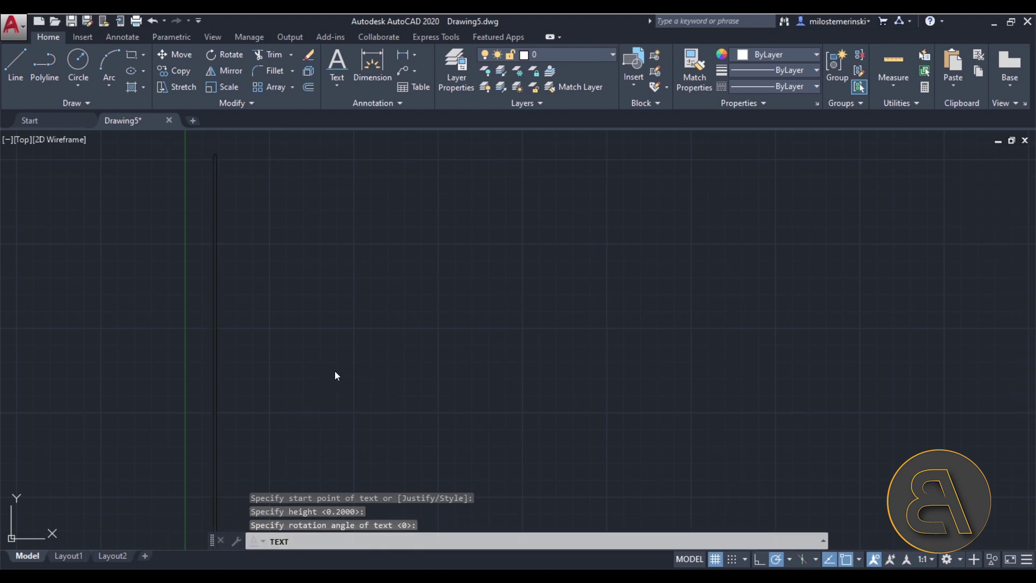
pyautogui.write('BA')
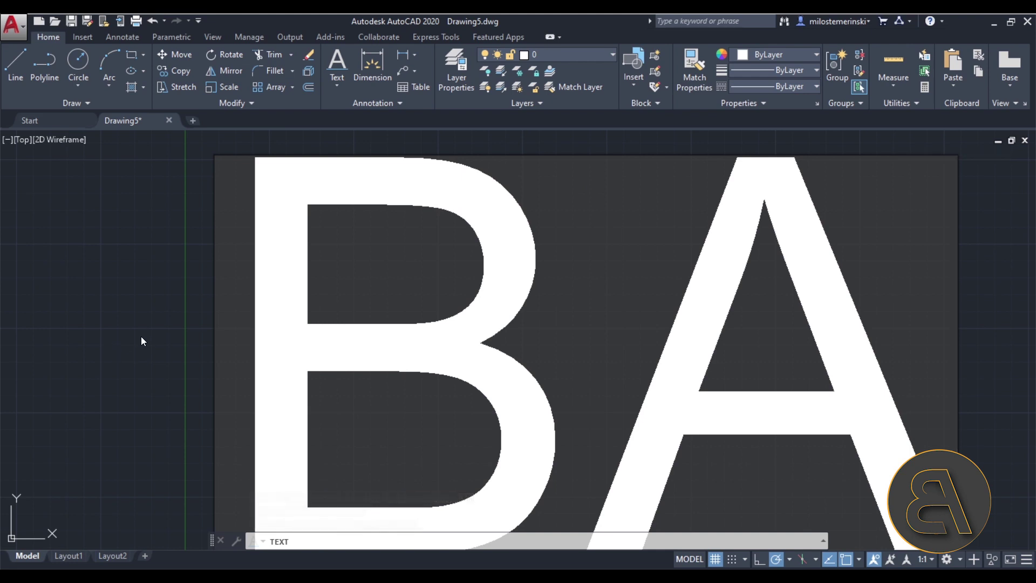
# Commit the BA text, exit the text command, frame the letters, and cancel the accidental grip move
pyautogui.click(115, 258)
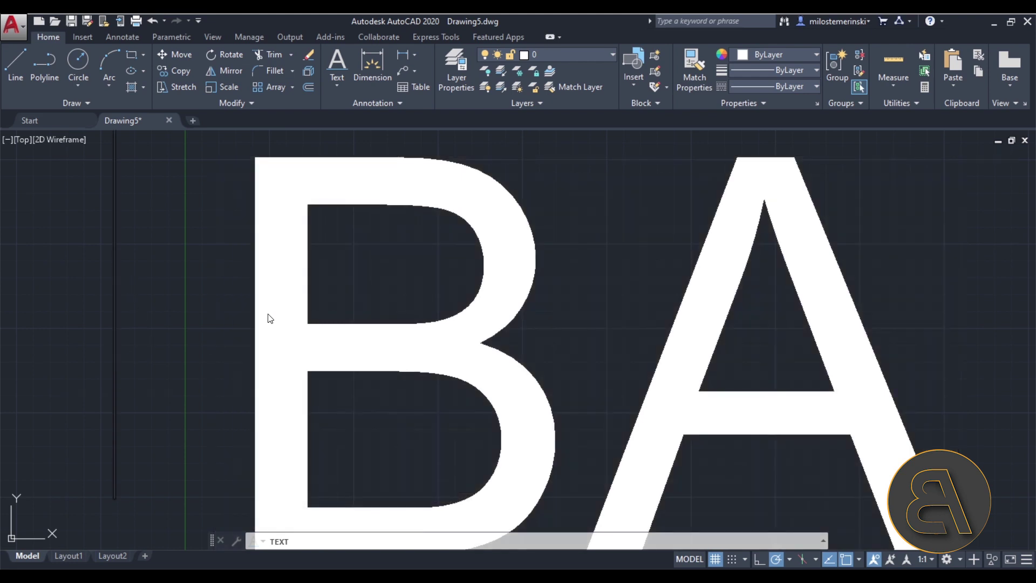
pyautogui.press('Escape')
pyautogui.press('Escape')
pyautogui.scroll(-7, 231, 312)
pyautogui.moveTo(350, 356); pyautogui.dragTo(322, 370, button='middle')
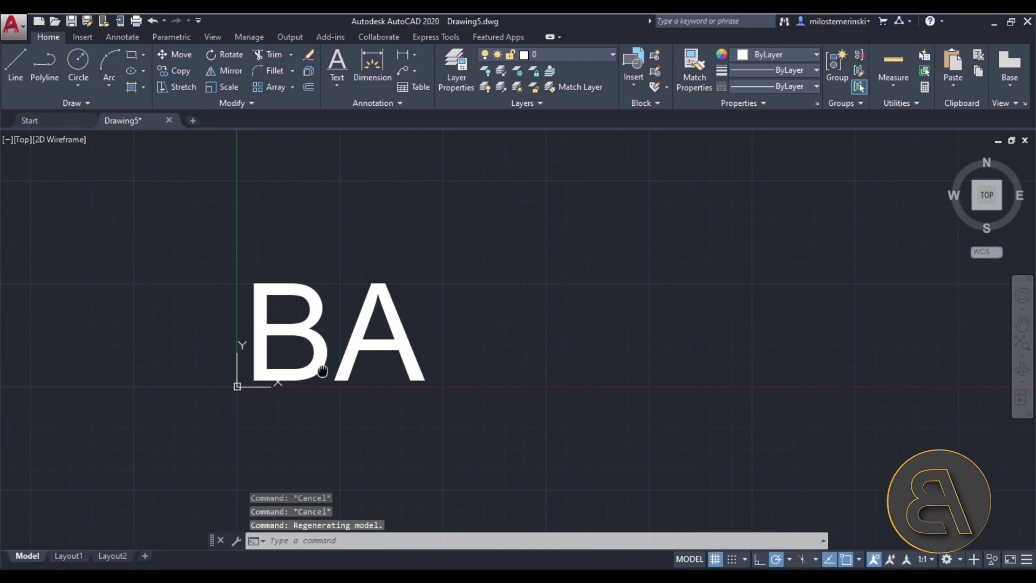
pyautogui.scroll(4, 324, 350)
pyautogui.scroll(-4, 312, 343)
pyautogui.click(292, 344)
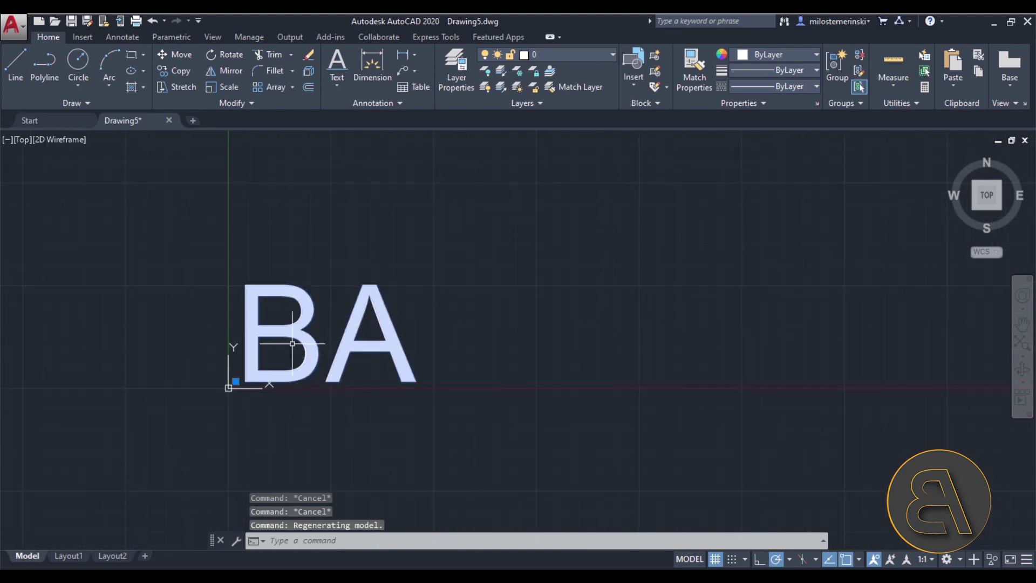
pyautogui.click(236, 382)
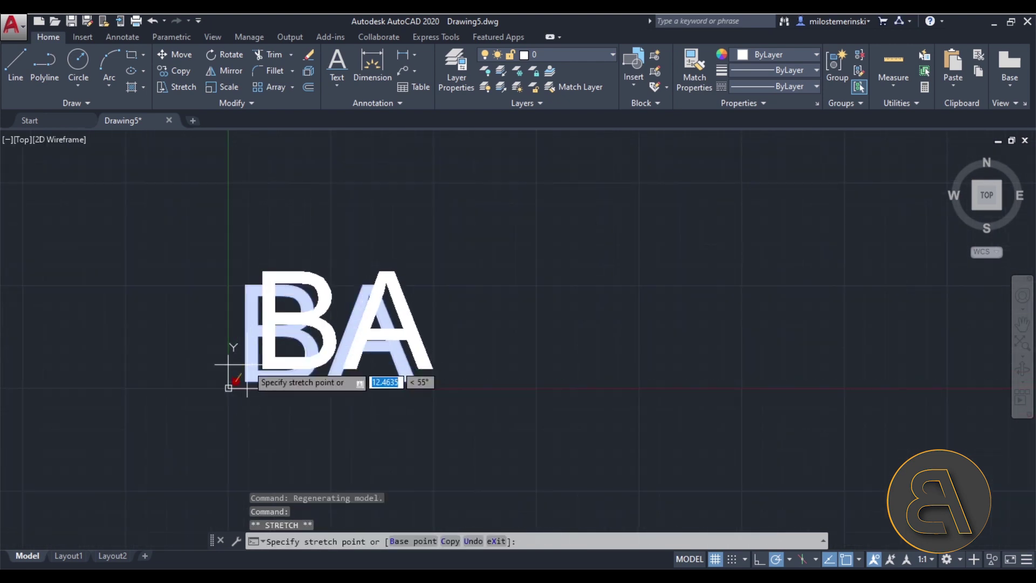
pyautogui.press('Escape')
pyautogui.click(328, 440)
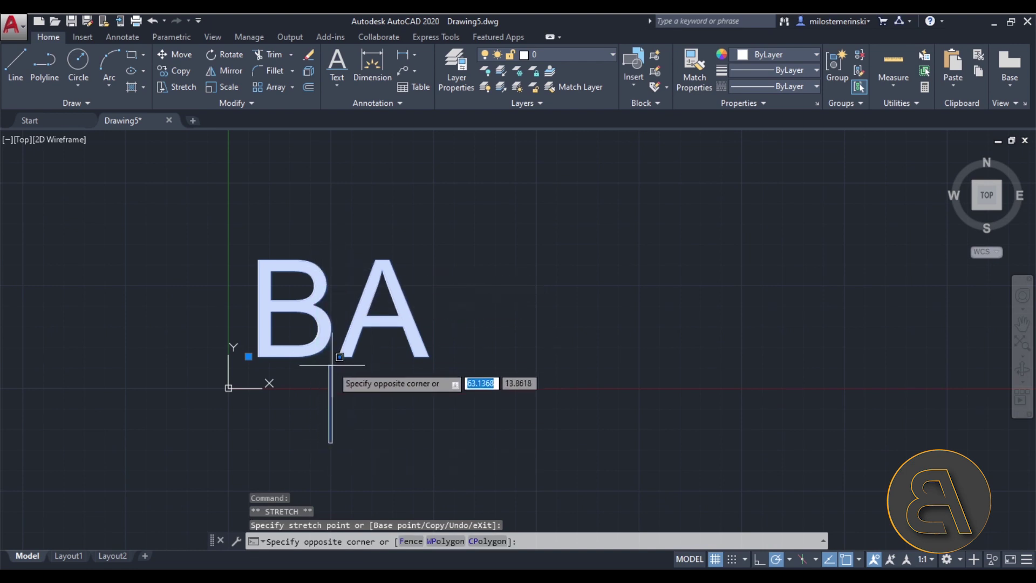
pyautogui.press('Escape')
pyautogui.press('Escape')
pyautogui.press('Escape')
pyautogui.scroll(4, 280, 300)
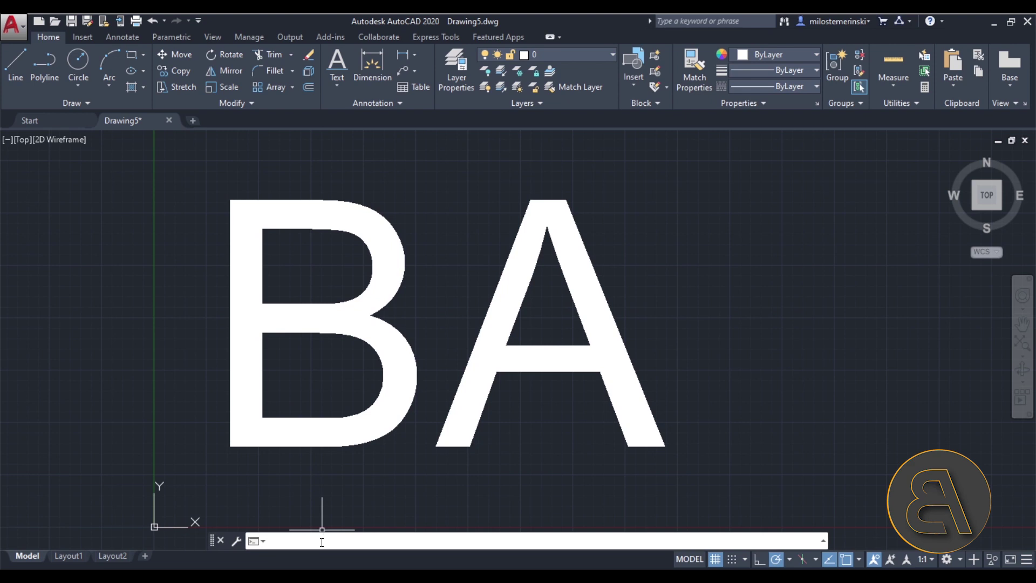
# Run TXTEXP on the BA text to convert it into outline lines and curves
pyautogui.write('E')
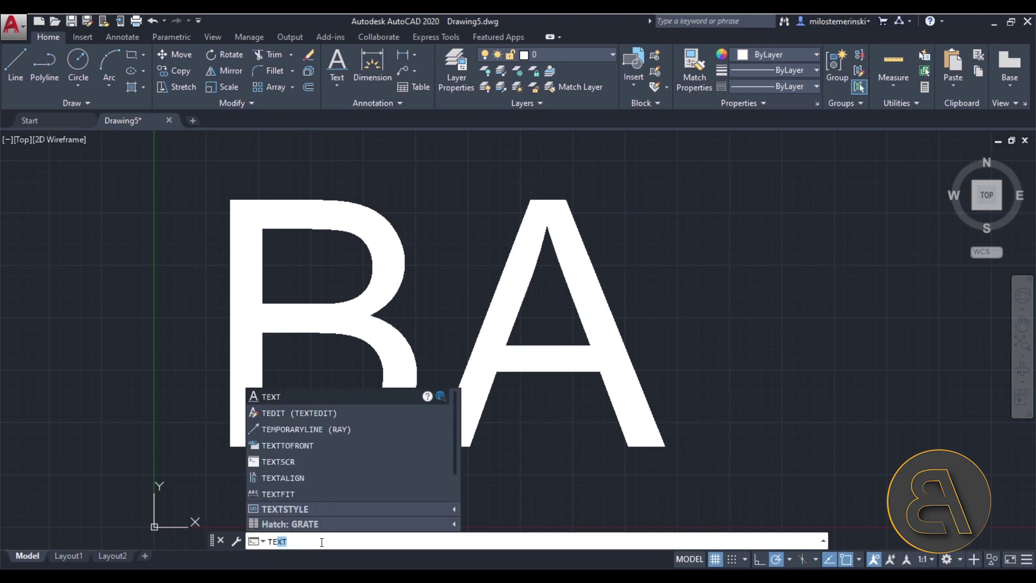
pyautogui.write('x')
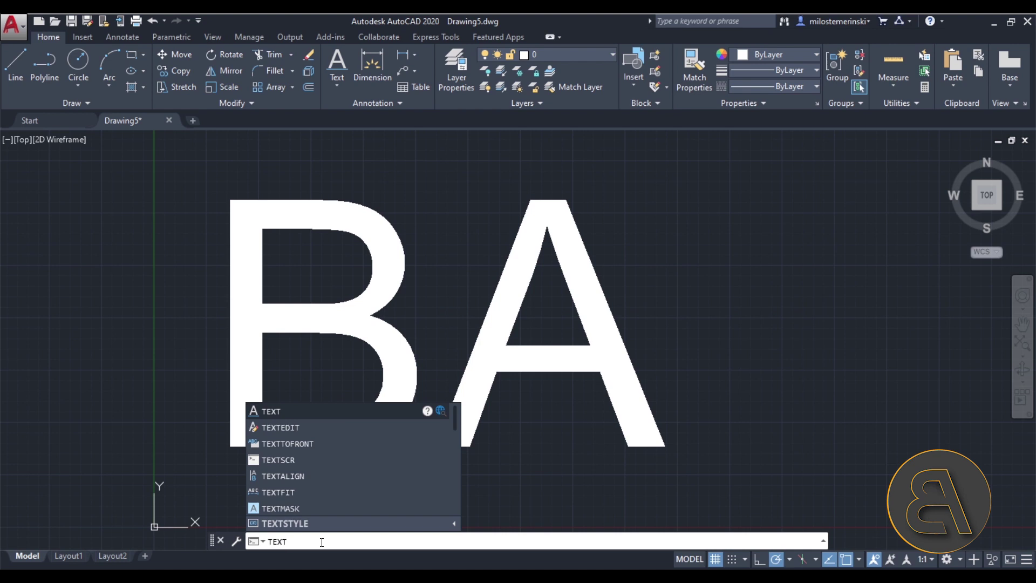
pyautogui.write('exp')
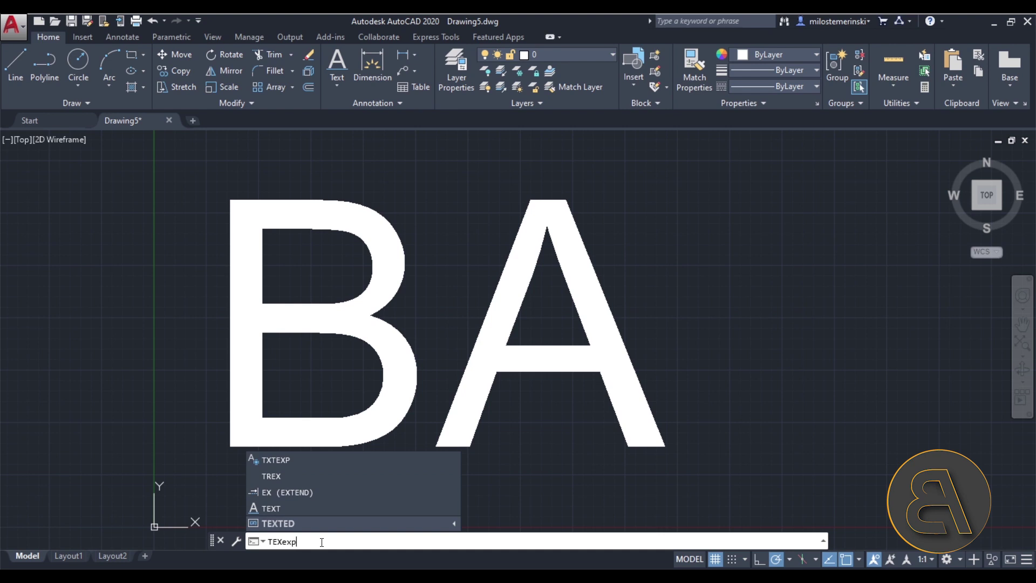
pyautogui.click(284, 464)
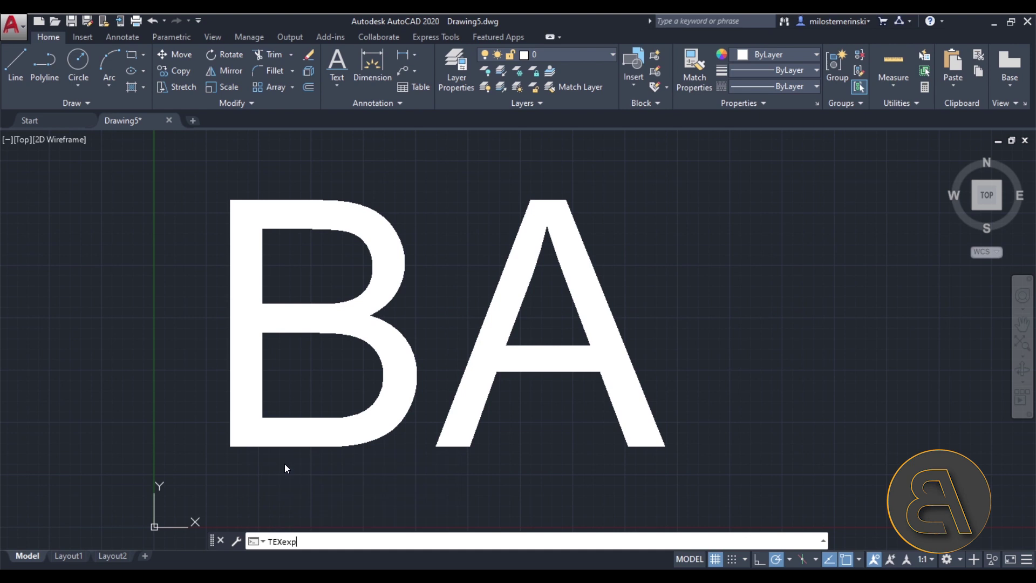
pyautogui.click(266, 411)
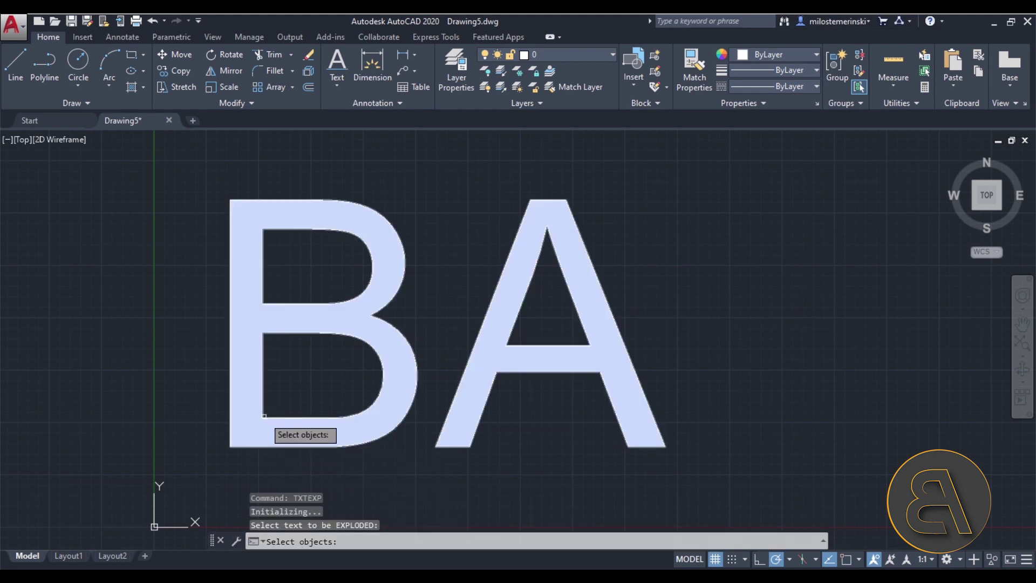
pyautogui.press('Return')
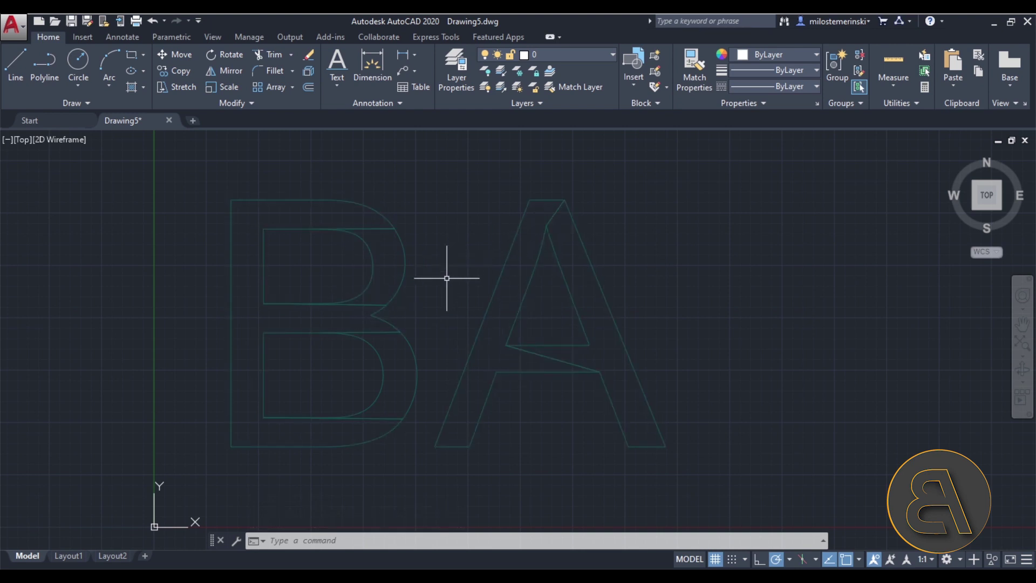
# Trim the overlapping stray lines around the B's notch
pyautogui.write('r')
pyautogui.press('Return')
pyautogui.press('Return')
pyautogui.scroll(4, 383, 225)
pyautogui.click(380, 237)
pyautogui.click(411, 219)
pyautogui.scroll(-2, 416, 225)
pyautogui.scroll(6, 414, 280)
pyautogui.click(394, 289)
pyautogui.click(378, 278)
pyautogui.click(435, 416)
pyautogui.click(384, 379)
pyautogui.scroll(-6, 389, 356)
pyautogui.moveTo(390, 356); pyautogui.dragTo(352, 253, button='middle')
pyautogui.scroll(4, 362, 353)
# Trim the stray lines at the B's bottom and the diagonal under the A's triangle
pyautogui.click(362, 352)
pyautogui.click(336, 318)
pyautogui.scroll(-2, 405, 323)
pyautogui.moveTo(404, 323); pyautogui.dragTo(243, 420, button='middle')
pyautogui.click(521, 328)
pyautogui.click(458, 337)
pyautogui.moveTo(527, 283); pyautogui.dragTo(487, 398, button='middle')
pyautogui.scroll(-5, 548, 262)
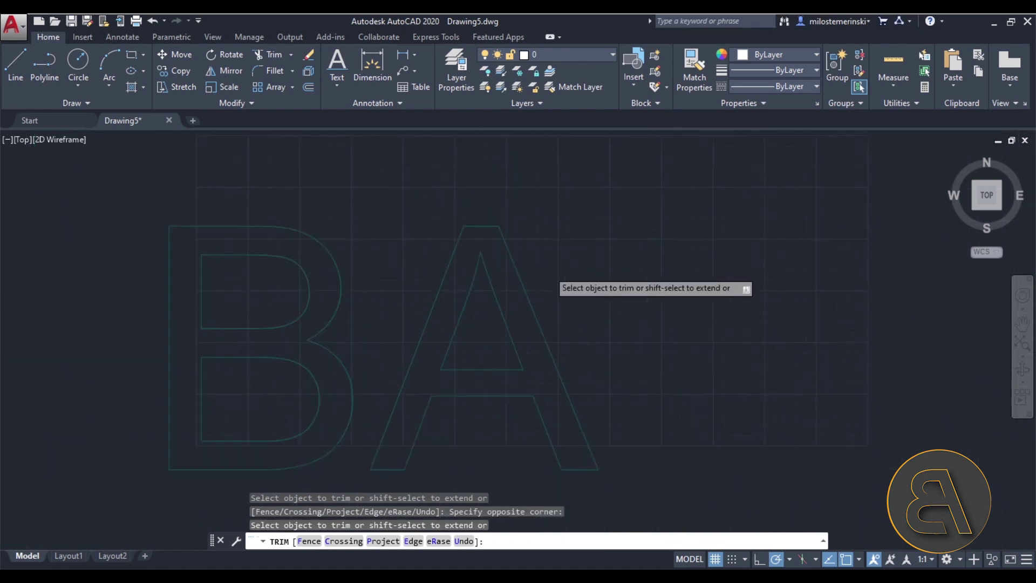
pyautogui.press('Escape')
pyautogui.press('Escape')
pyautogui.press('Escape')
pyautogui.moveTo(492, 287); pyautogui.dragTo(478, 292, button='middle')
pyautogui.scroll(4, 464, 288)
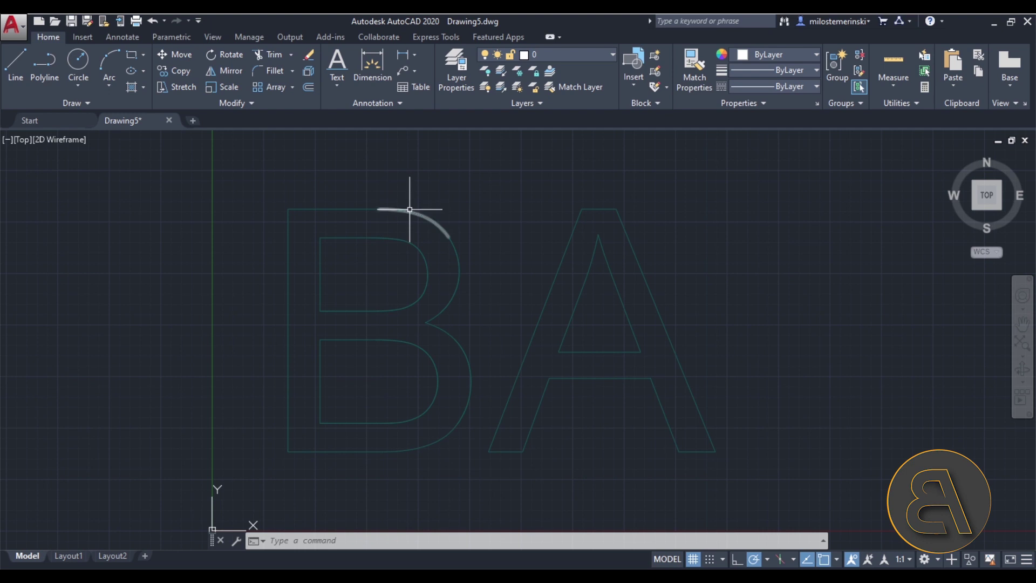
# PEDIT the B's outer arc and join every outline piece into one polyline, adding 79 segments
pyautogui.moveTo(455, 252)
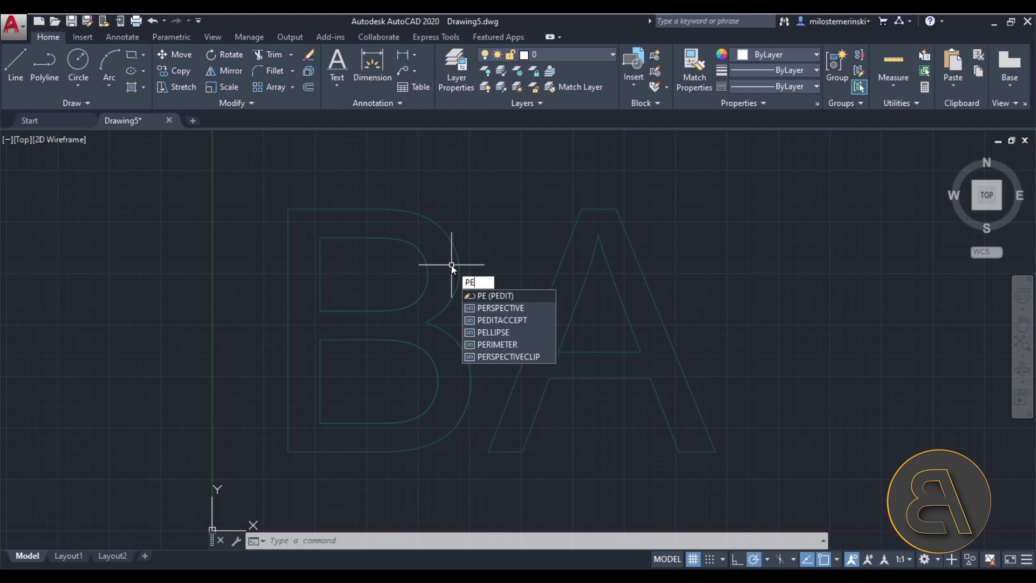
pyautogui.press('Return')
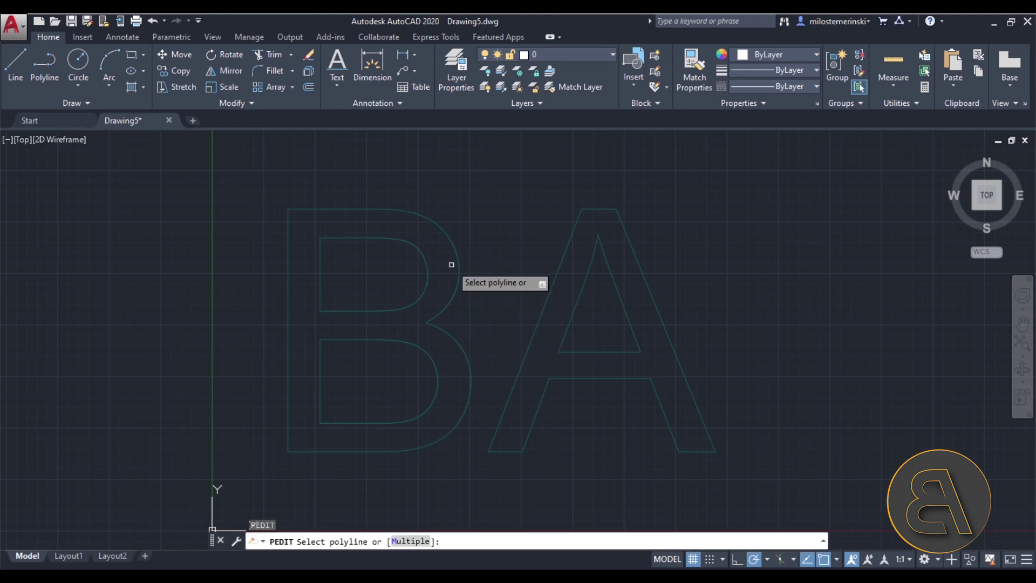
pyautogui.click(458, 261)
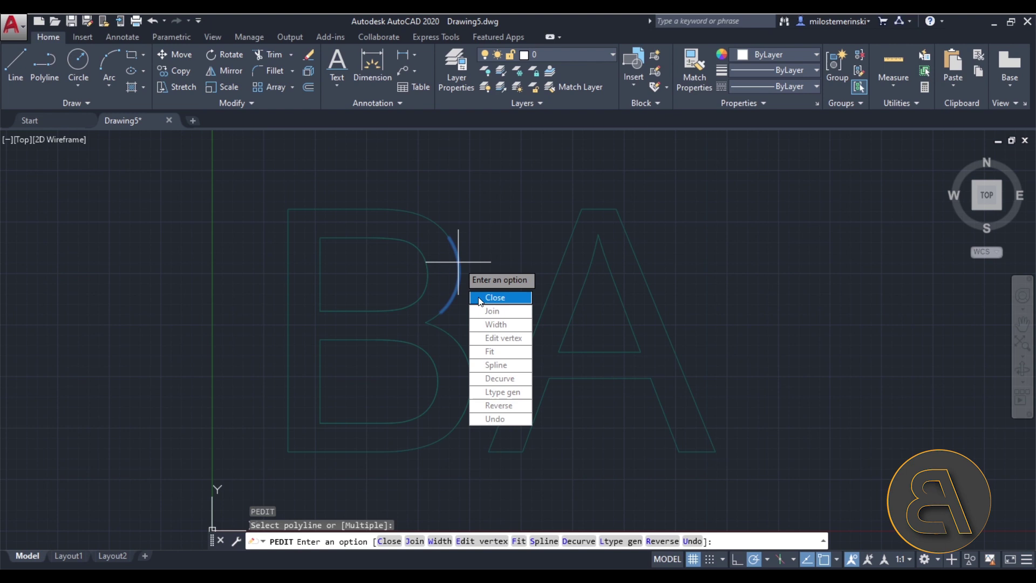
pyautogui.click(492, 311)
pyautogui.click(432, 221)
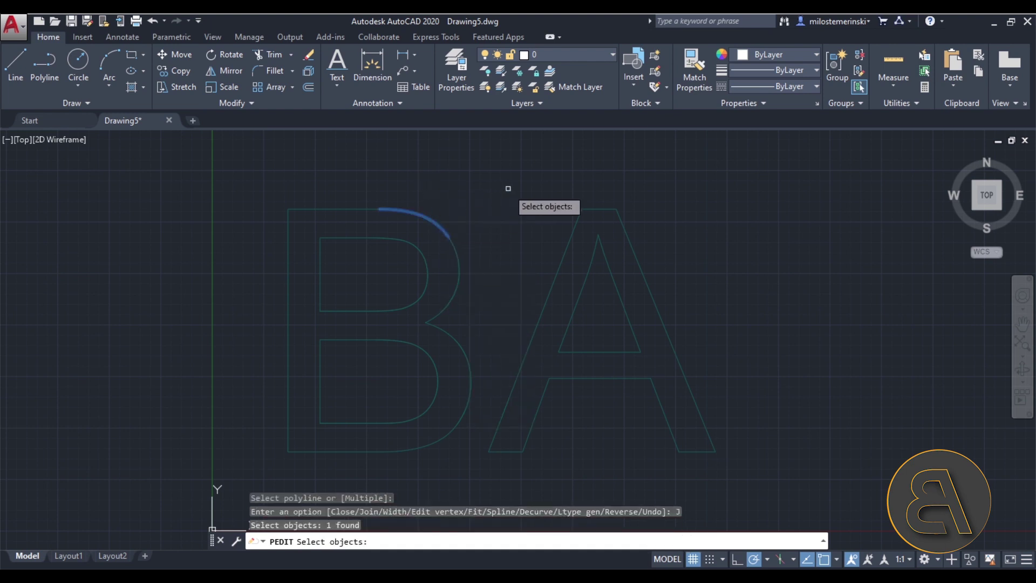
pyautogui.click(508, 189)
pyautogui.click(273, 370)
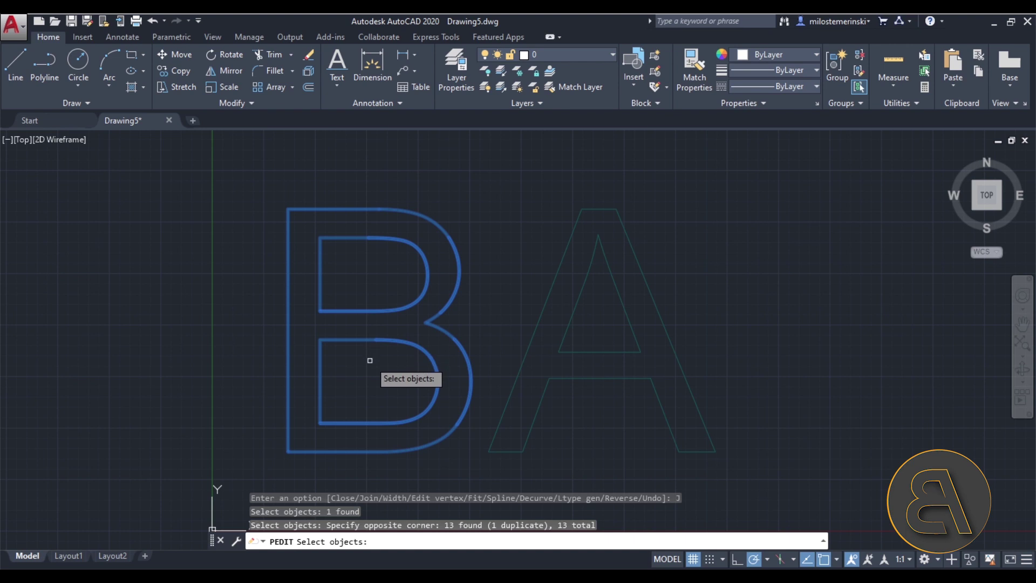
pyautogui.press('Return')
pyautogui.press('Escape')
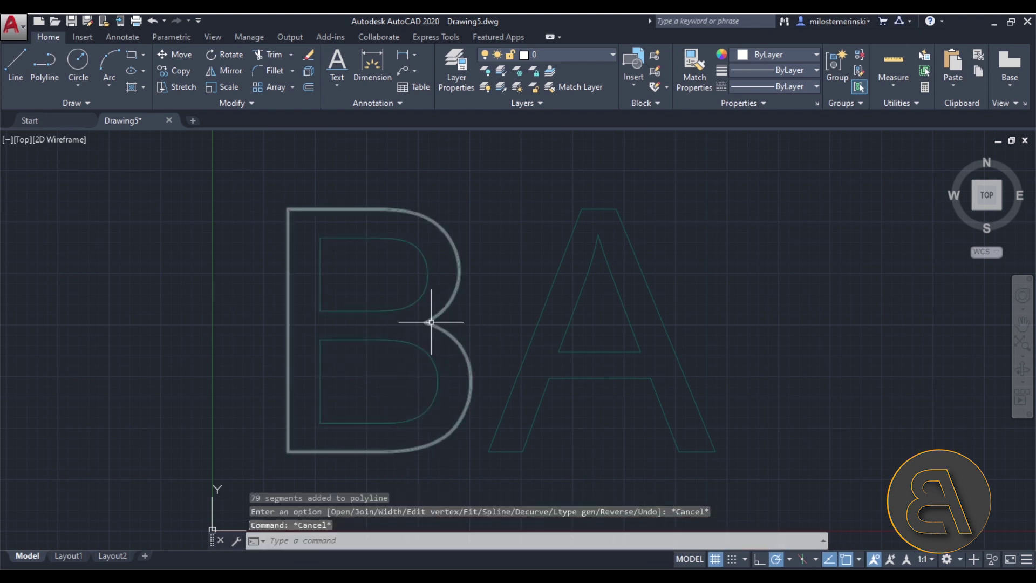
pyautogui.click(412, 311)
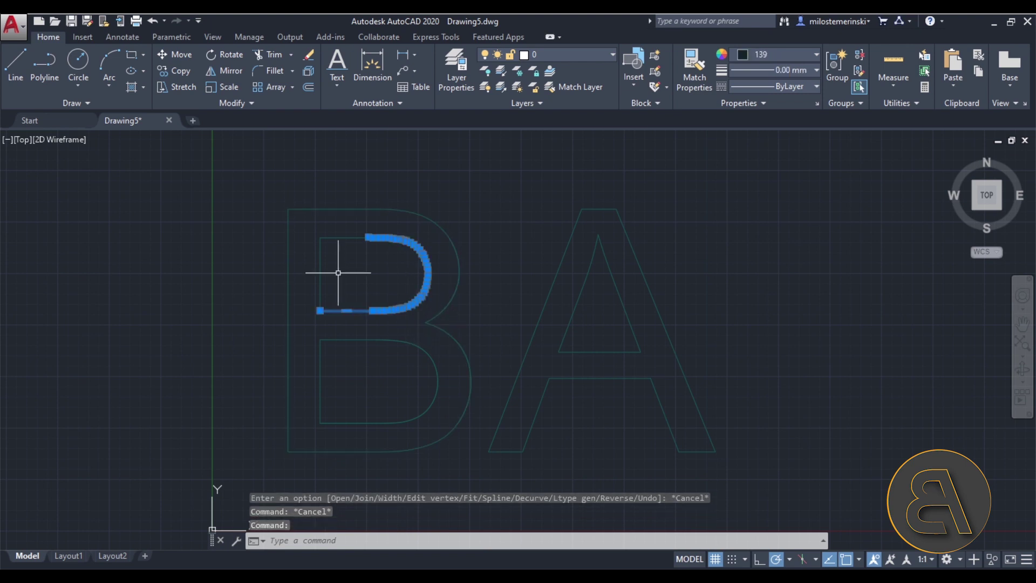
# Join the pieces of the B's upper inner loop into one polyline with PE Join
pyautogui.write('pe')
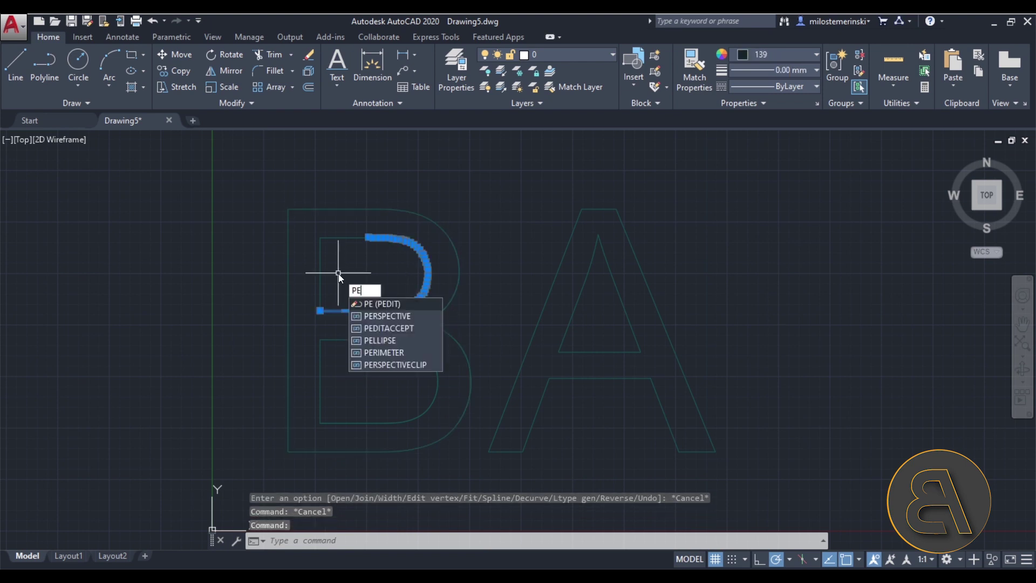
pyautogui.press('Return')
pyautogui.click(366, 322)
pyautogui.click(429, 312)
pyautogui.click(318, 242)
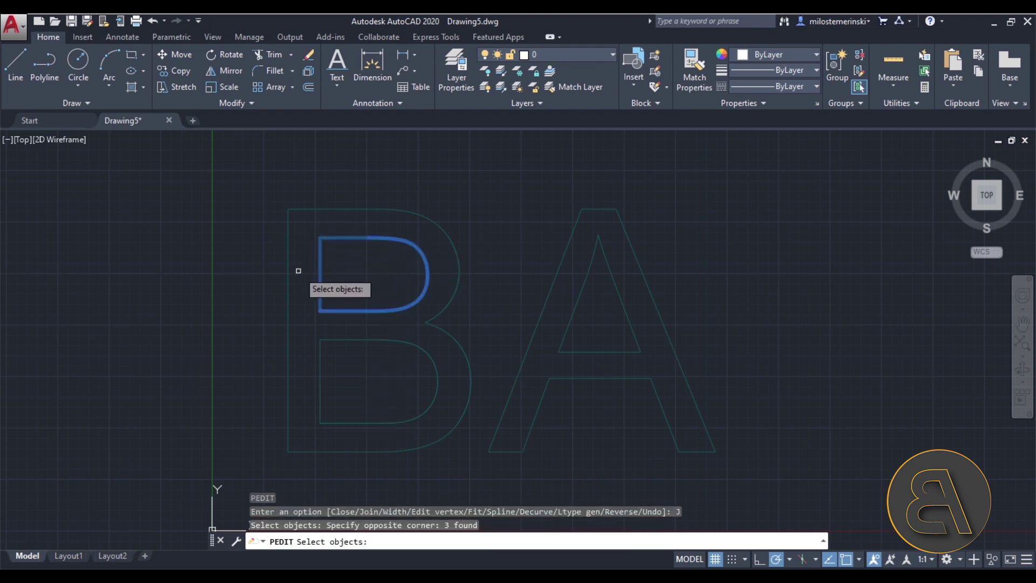
pyautogui.press('Return')
pyautogui.press('Escape')
pyautogui.press('Escape')
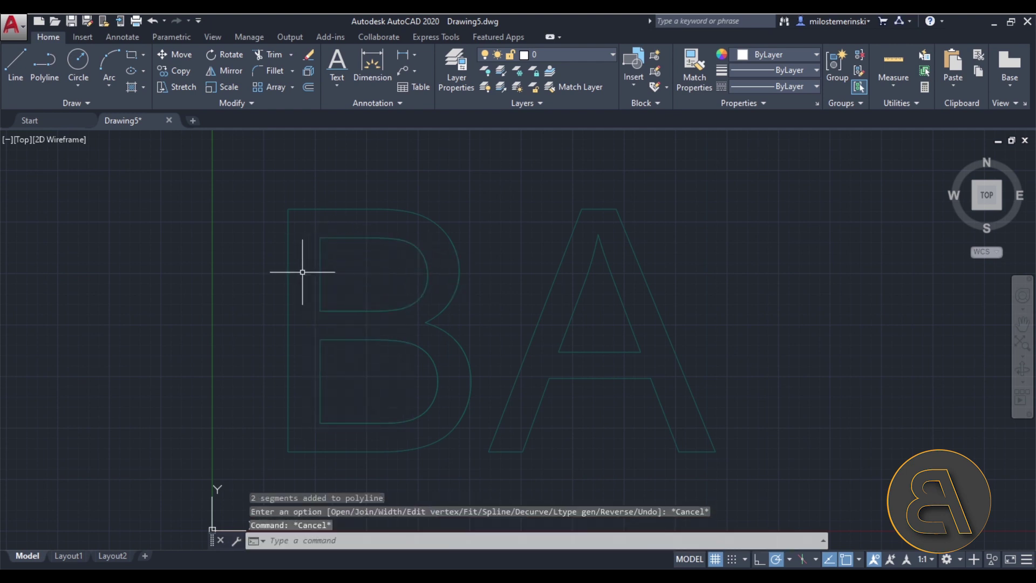
# Join the B's lower bowl pieces, starting from its L-shaped piece, into one polyline
pyautogui.moveTo(340, 349); pyautogui.dragTo(343, 315, button='middle')
pyautogui.click(344, 317)
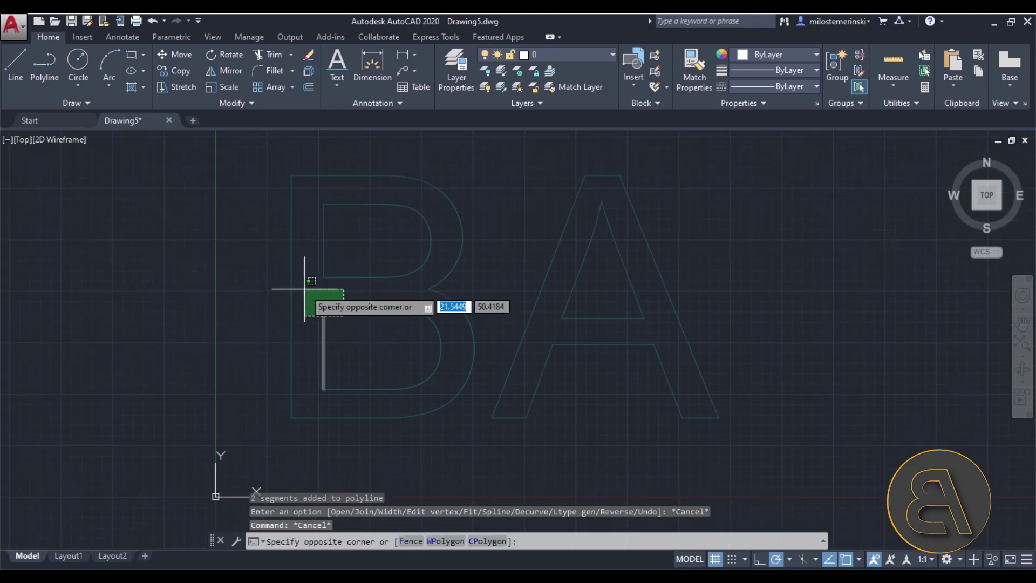
pyautogui.click(305, 291)
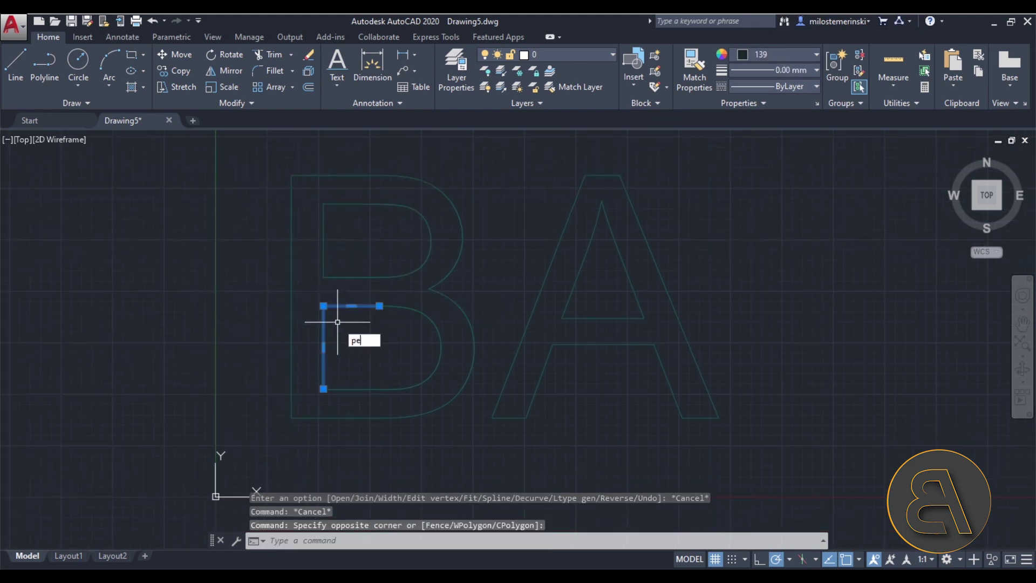
pyautogui.press('Return')
pyautogui.write('j')
pyautogui.press('Return')
pyautogui.click(420, 298)
pyautogui.click(370, 324)
pyautogui.press('Return')
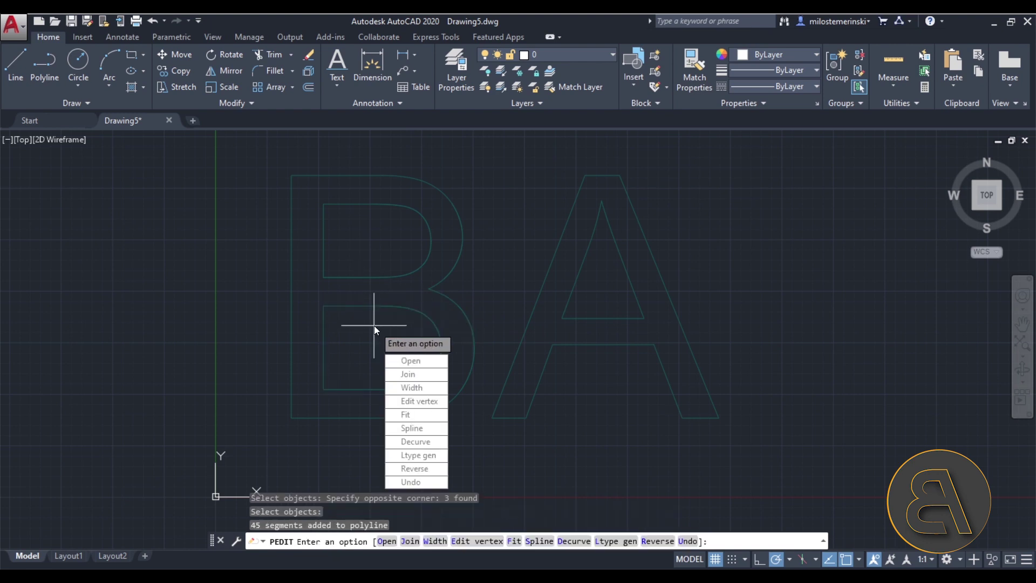
pyautogui.press('Escape')
pyautogui.press('Escape')
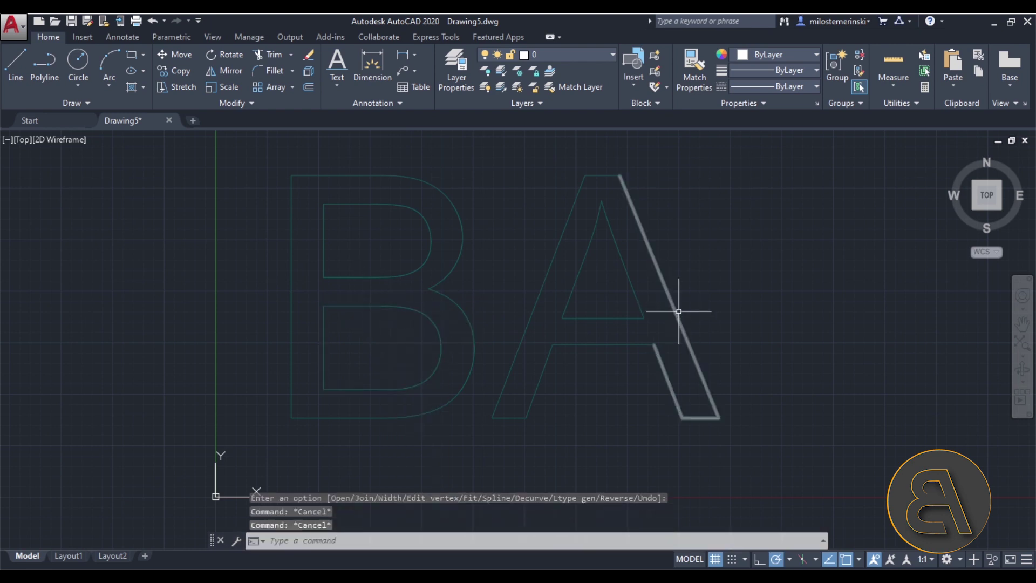
# Join the A's inner triangle edges into a single polyline with PEDIT Join
pyautogui.moveTo(628, 310)
pyautogui.mouseDown(button='middle')
pyautogui.moveTo(594, 294)
pyautogui.moveTo(478, 309)
pyautogui.mouseUp(button='middle')
pyautogui.click(497, 346)
pyautogui.click(491, 327)
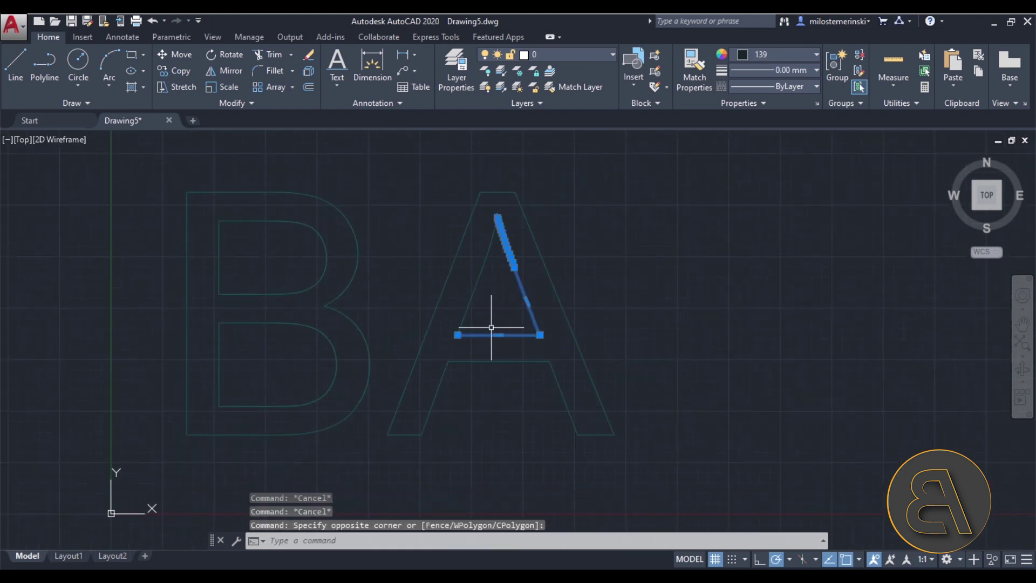
pyautogui.write('pe')
pyautogui.press('Return')
pyautogui.press('Down')
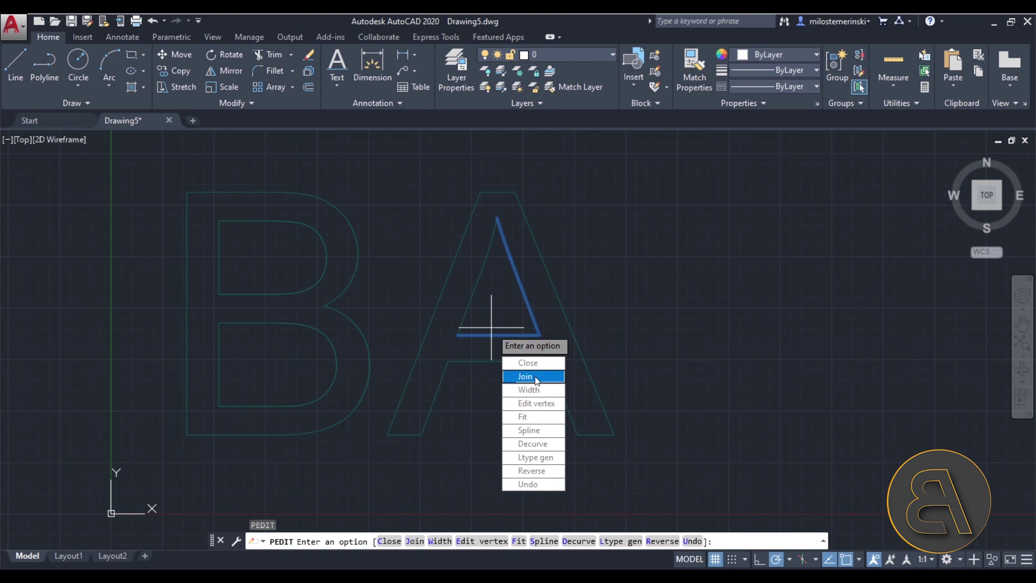
pyautogui.press('Return')
pyautogui.click(470, 296)
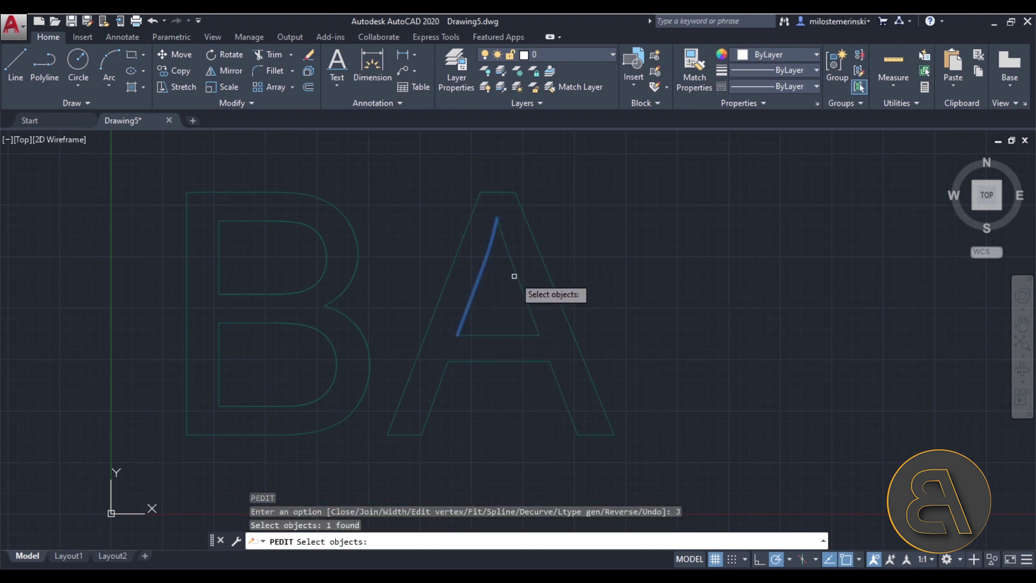
pyautogui.click(517, 275)
pyautogui.press('Return')
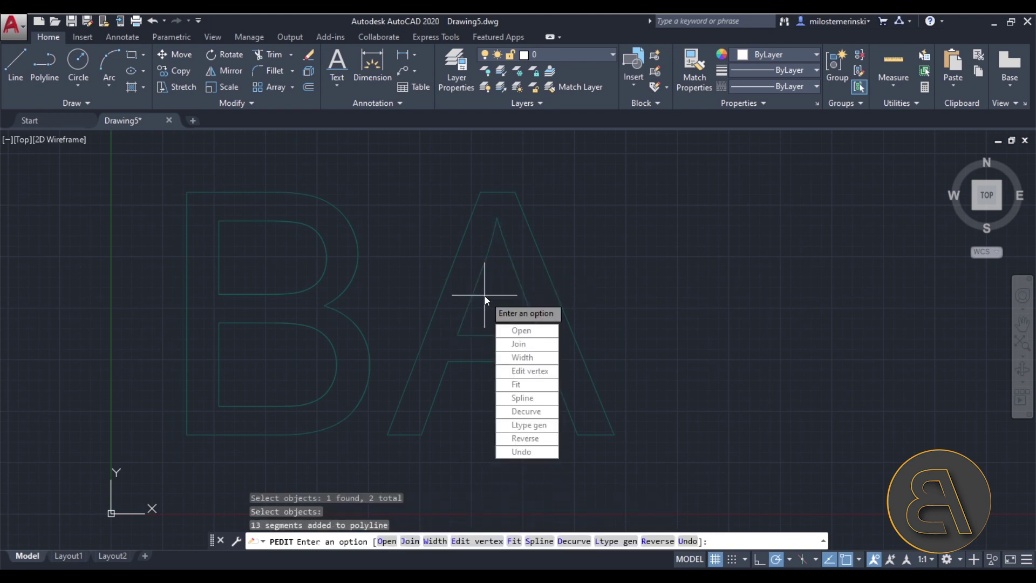
pyautogui.press('Escape')
# Join the A's outer contour, including its right and top edges, into one polyline
pyautogui.press('Return')
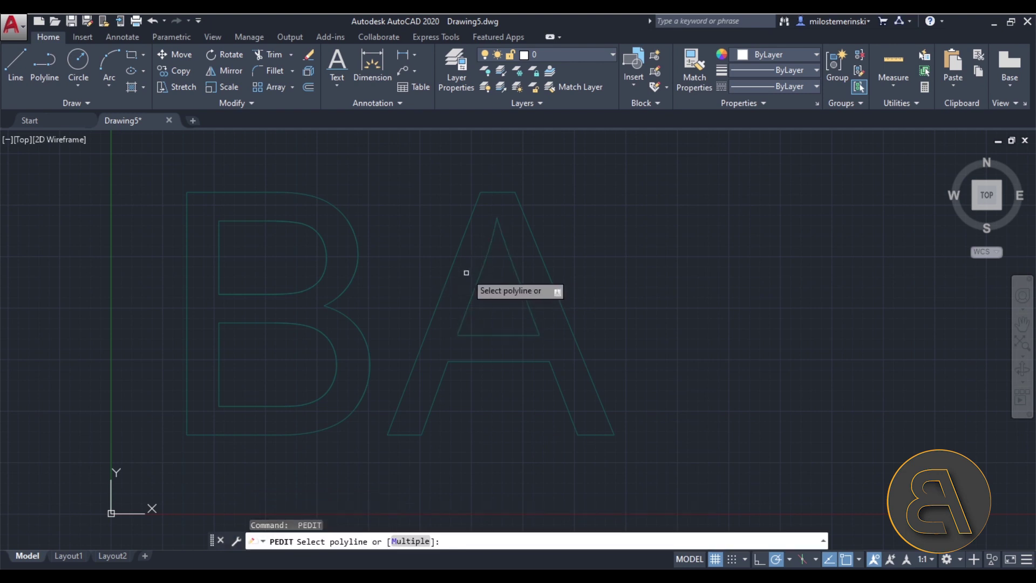
pyautogui.click(456, 262)
pyautogui.write('j')
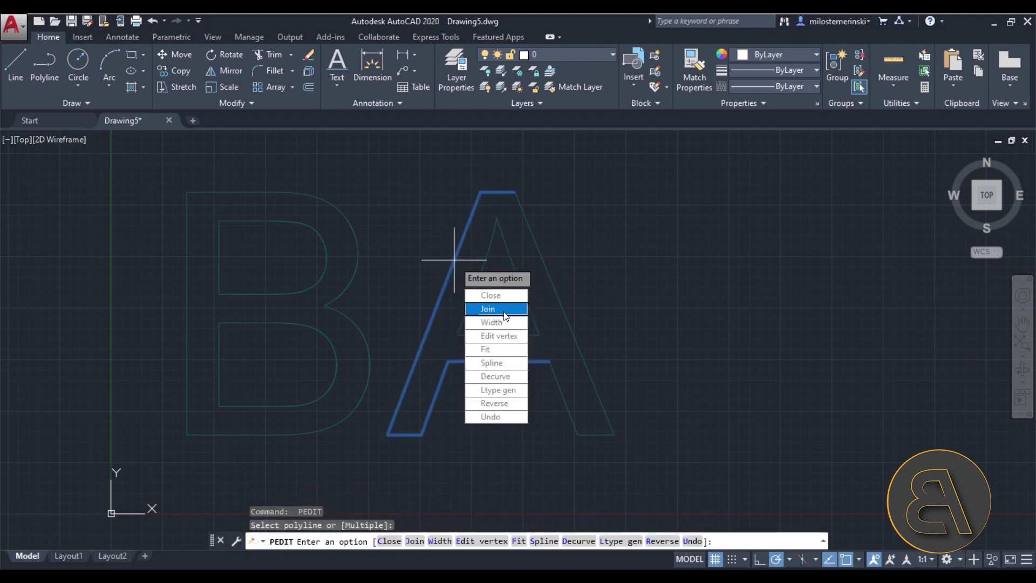
pyautogui.press('Return')
pyautogui.click(527, 217)
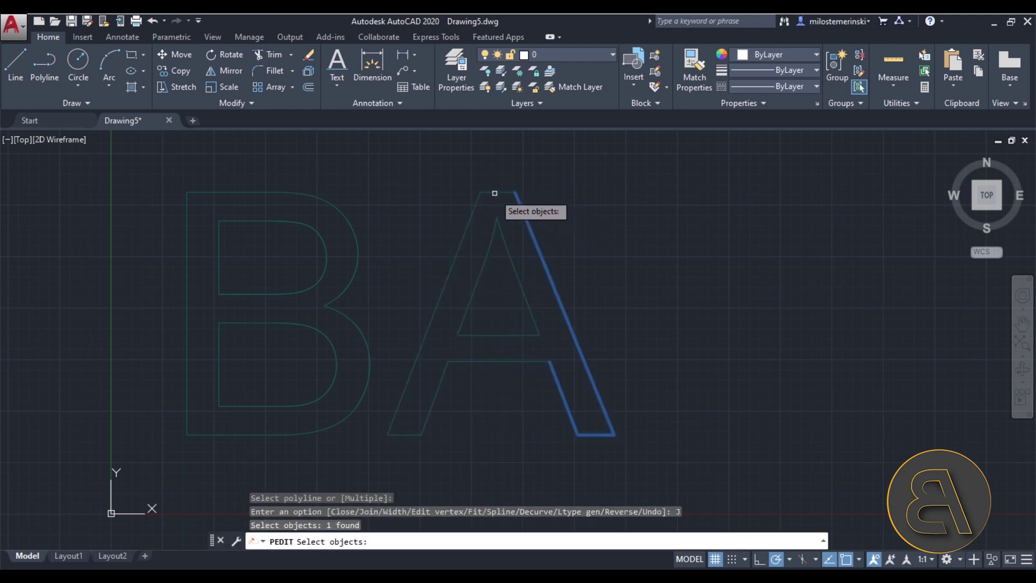
pyautogui.click(493, 192)
pyautogui.press('Return')
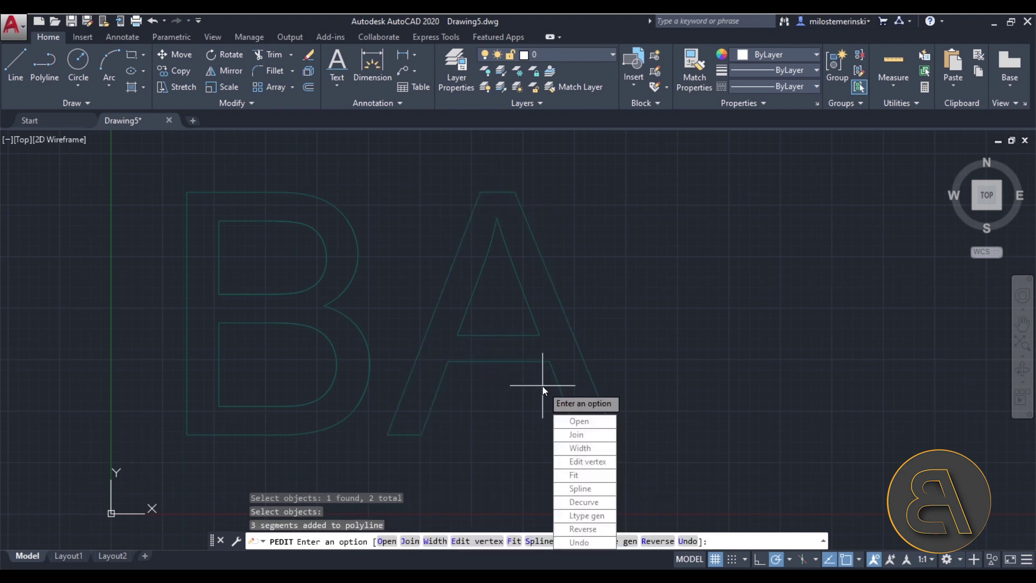
pyautogui.press('Escape')
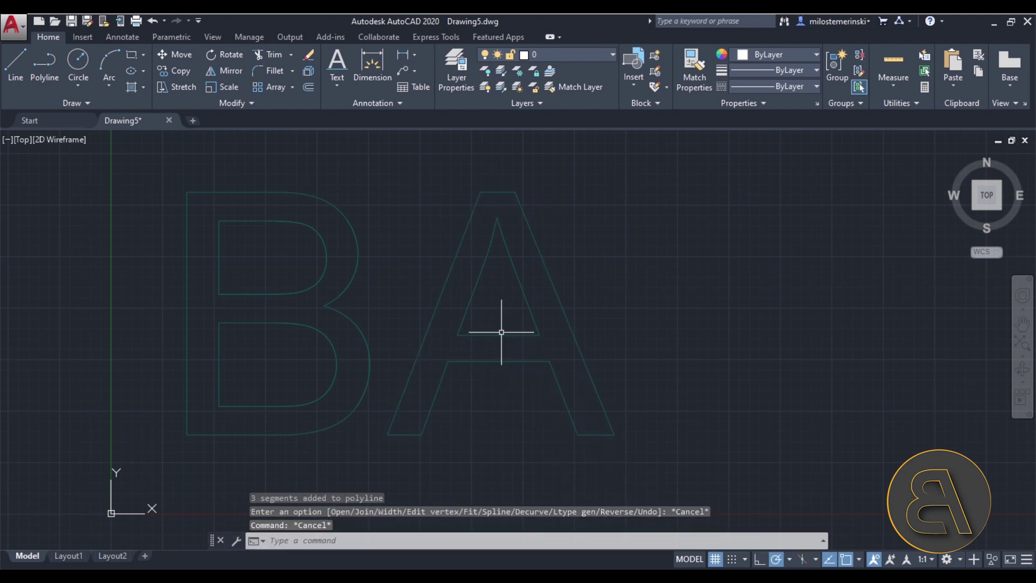
pyautogui.scroll(-2, 303, 337)
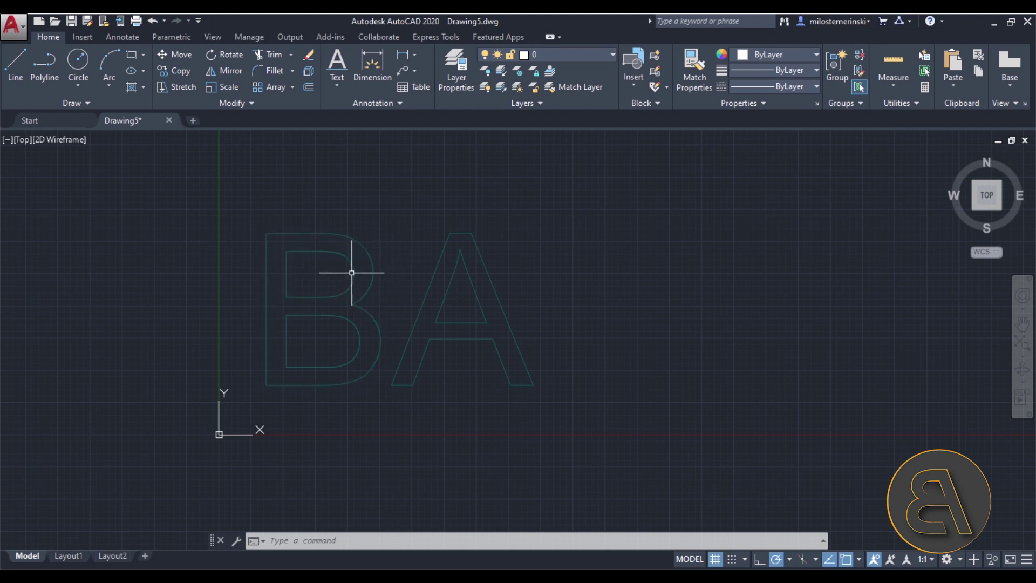
pyautogui.scroll(-2, 389, 279)
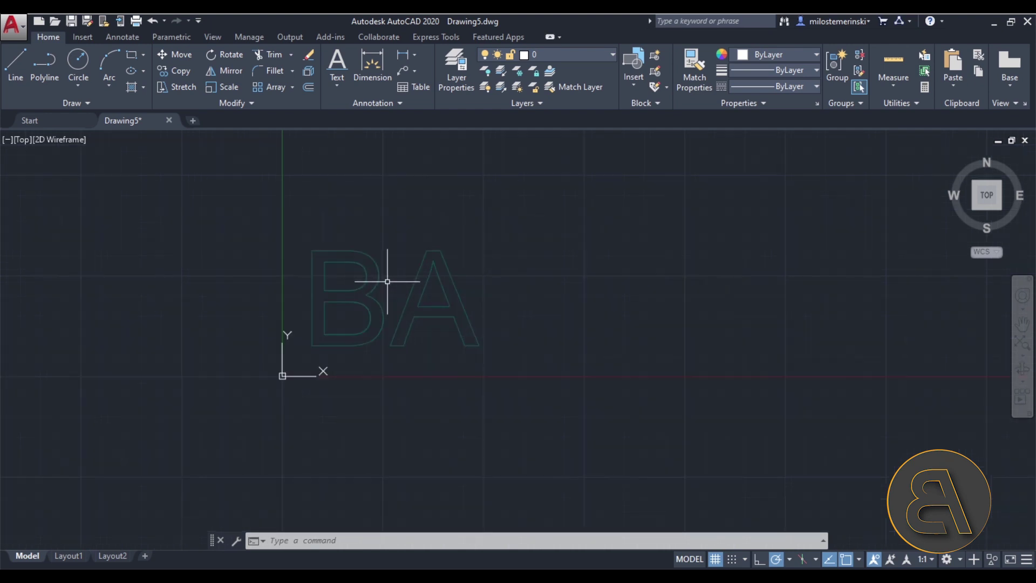
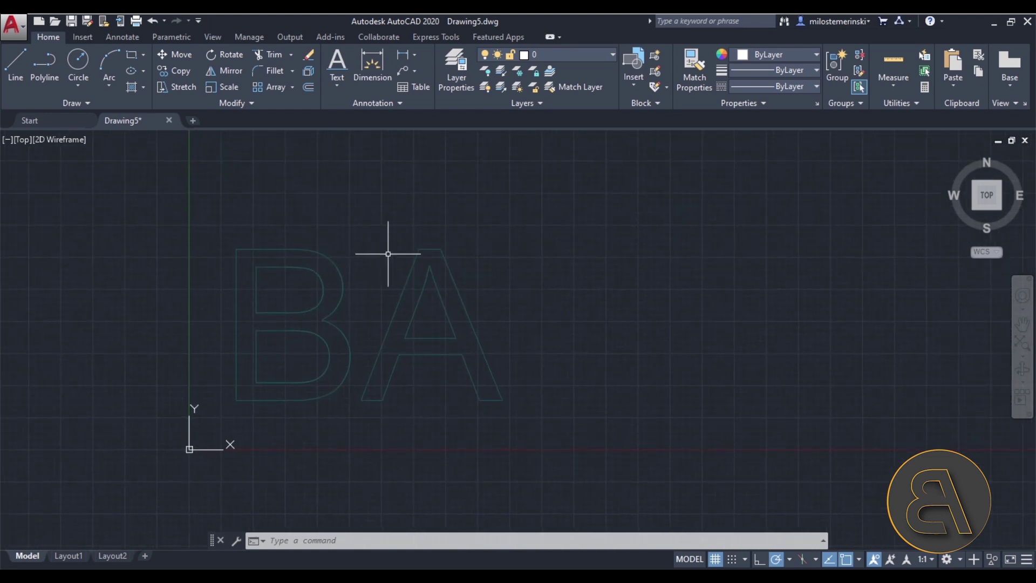
# Measure the letter B's current height of 58.9179
pyautogui.click(897, 65)
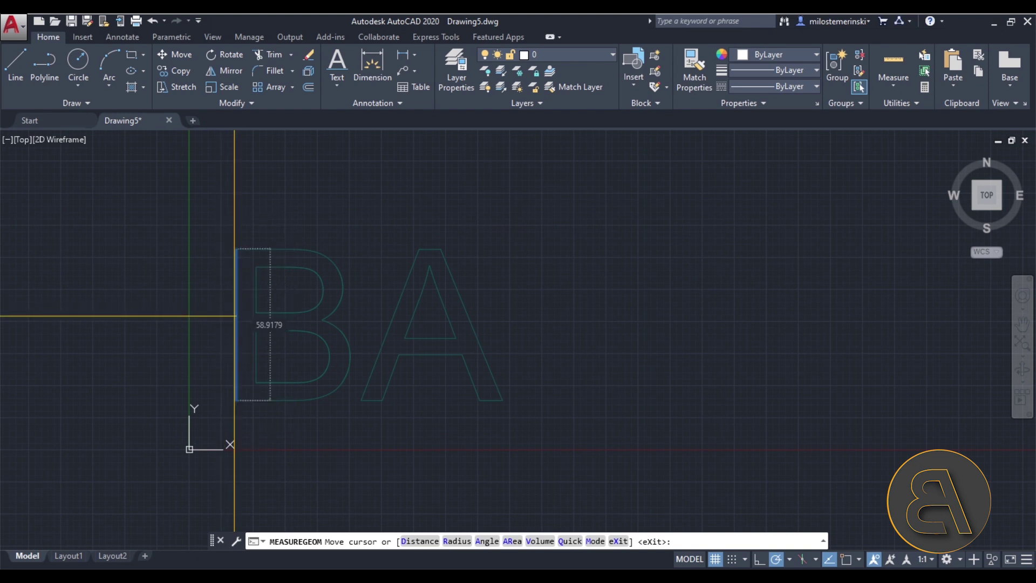
pyautogui.press('Escape')
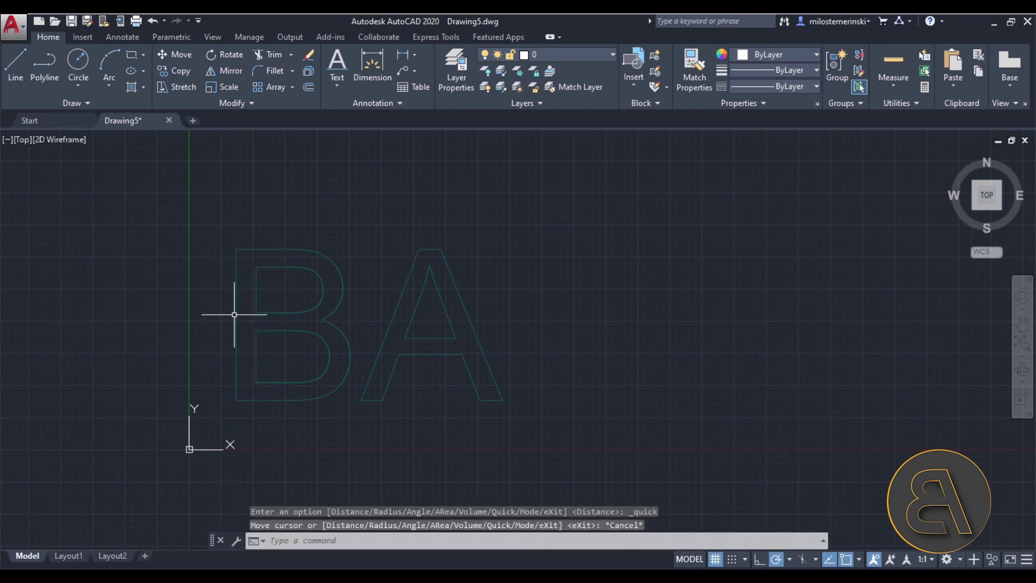
pyautogui.press('Escape')
pyautogui.press('Escape')
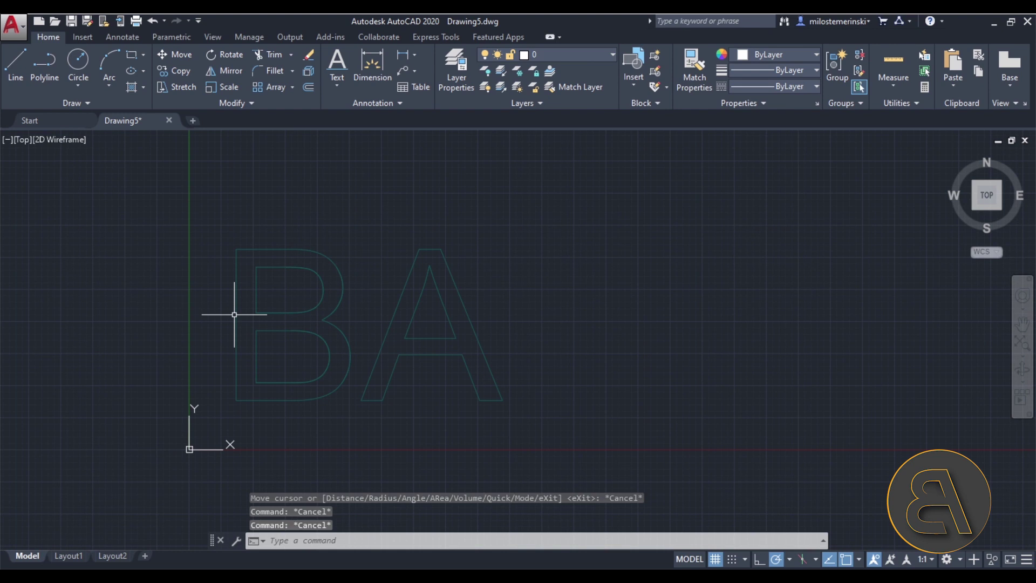
pyautogui.scroll(-4, 416, 278)
pyautogui.scroll(2, 401, 263)
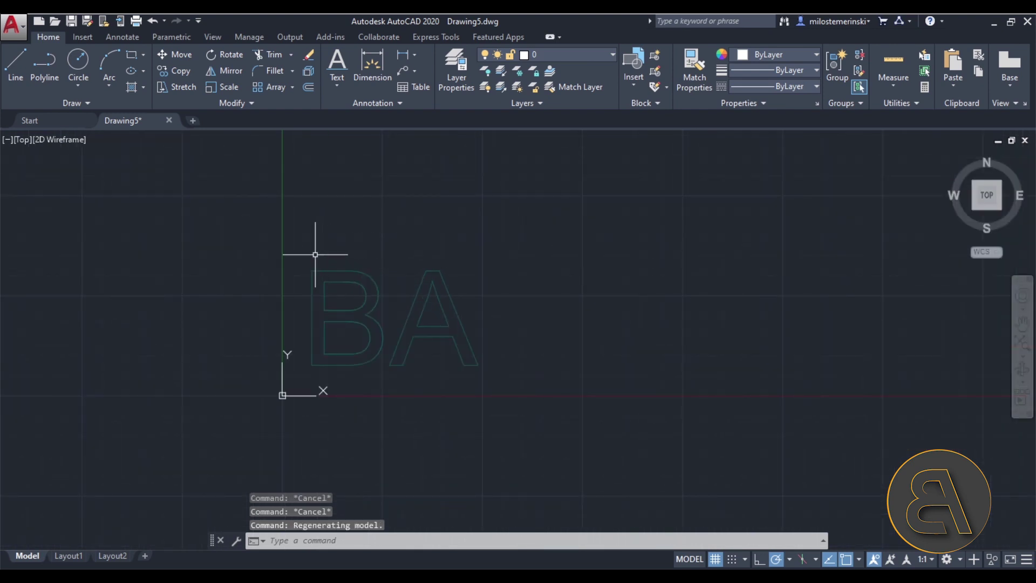
# Scale the BA letter outlines up from their lower-left corner
pyautogui.click(302, 247)
pyautogui.click(542, 371)
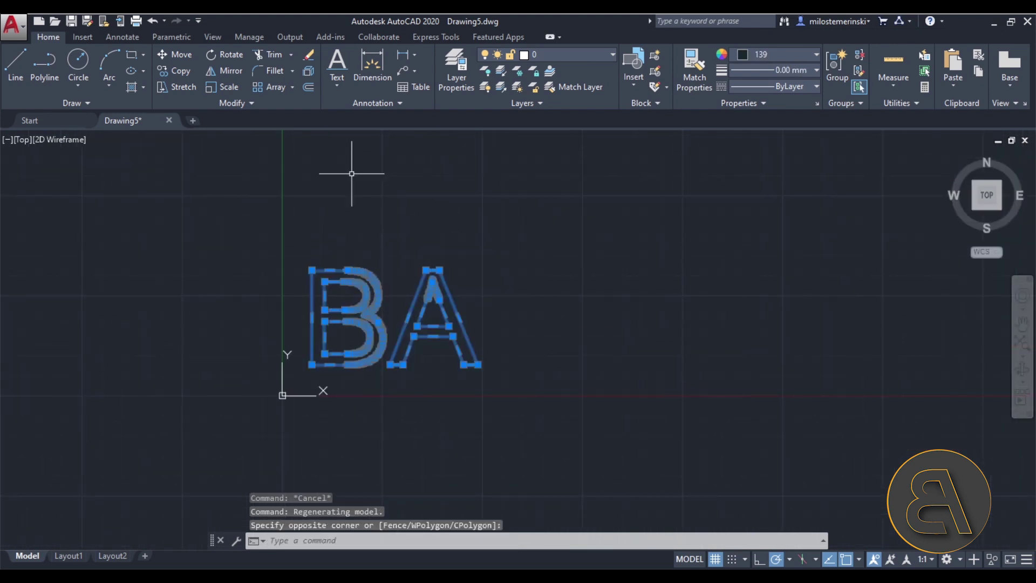
pyautogui.click(231, 88)
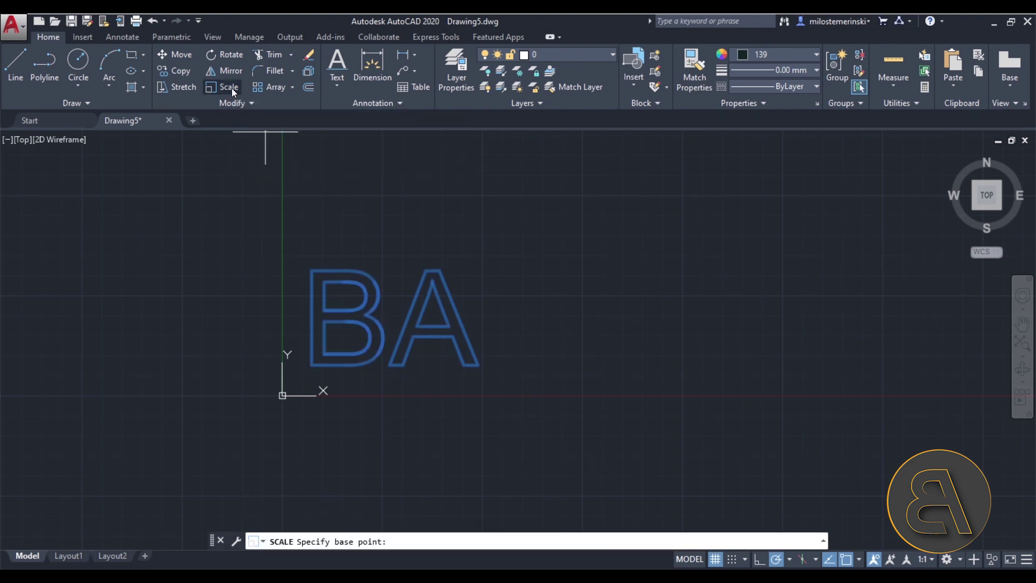
pyautogui.click(312, 364)
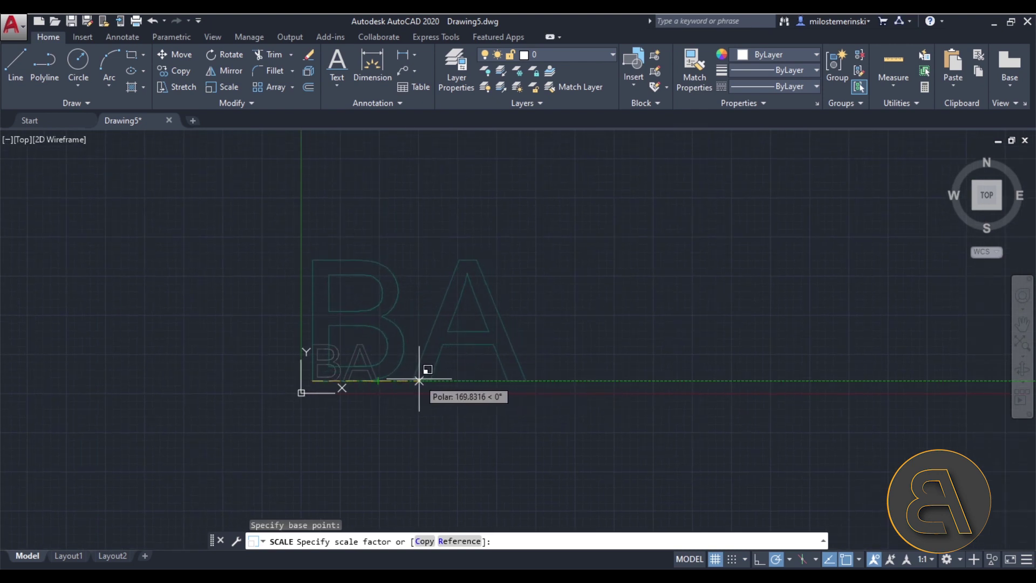
pyautogui.press('Escape')
pyautogui.press('Escape')
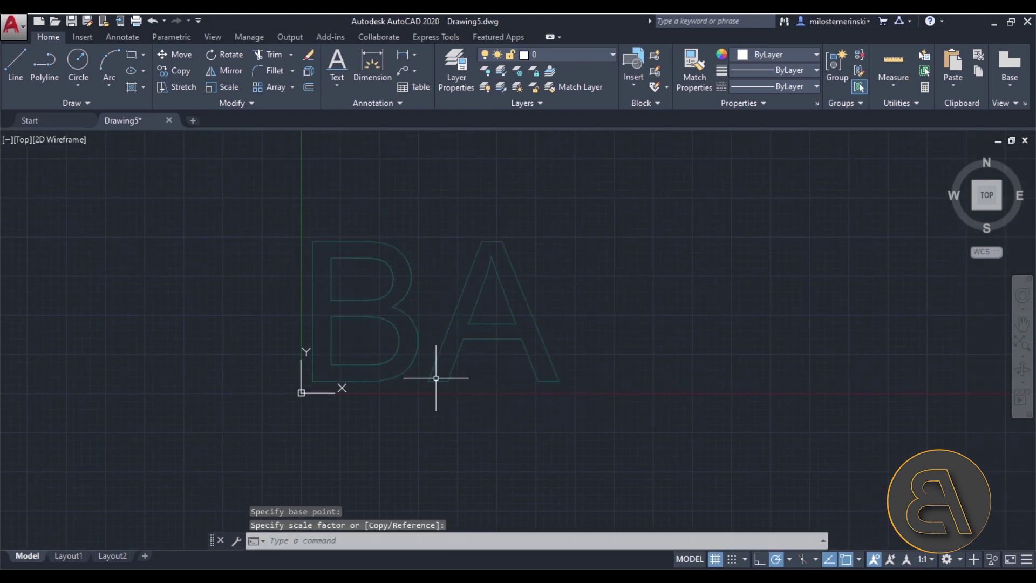
# Re-measure the enlarged B, now 223.3893 tall
pyautogui.scroll(2, 365, 343)
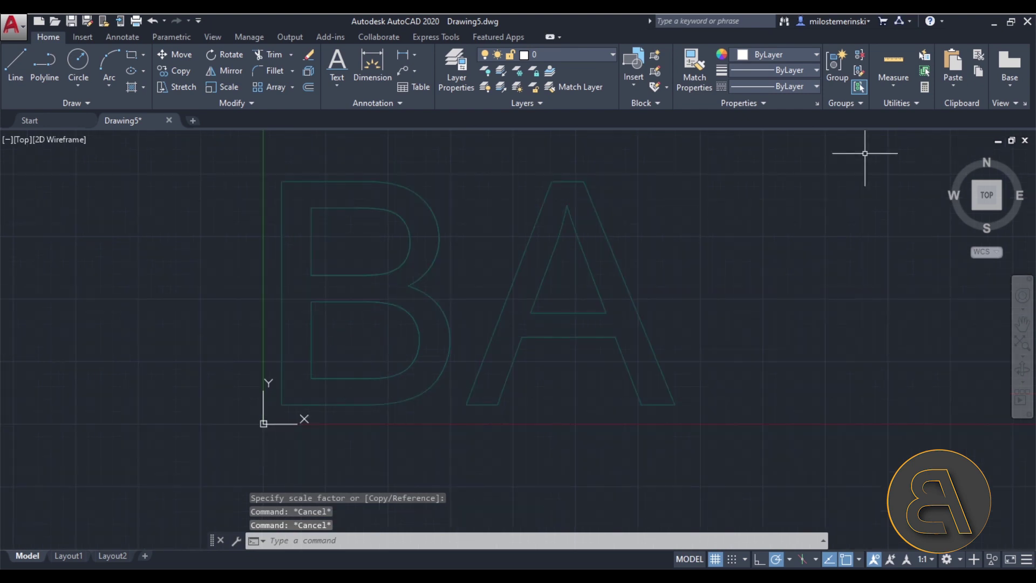
pyautogui.click(894, 60)
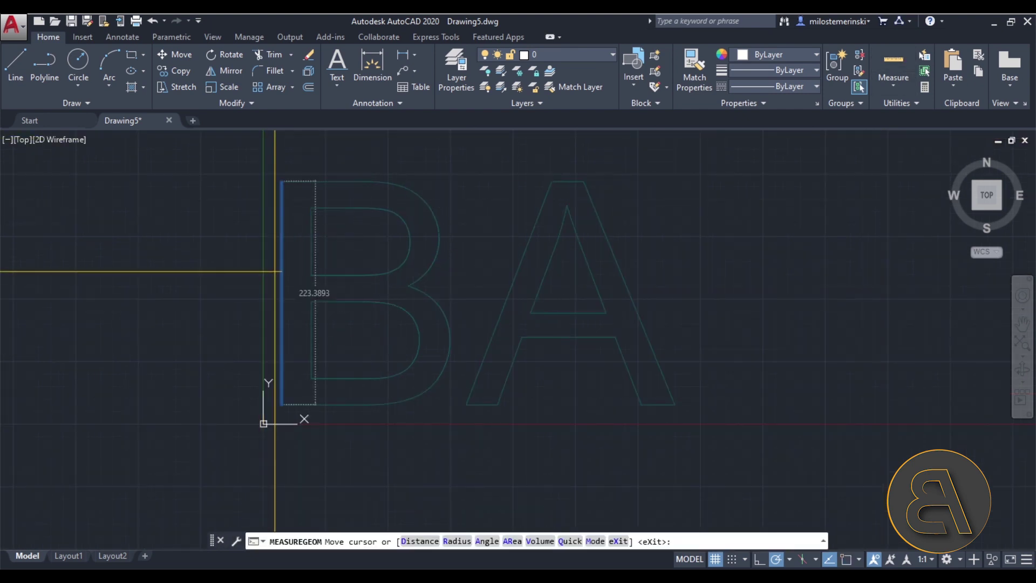
pyautogui.press('Escape')
pyautogui.press('Escape')
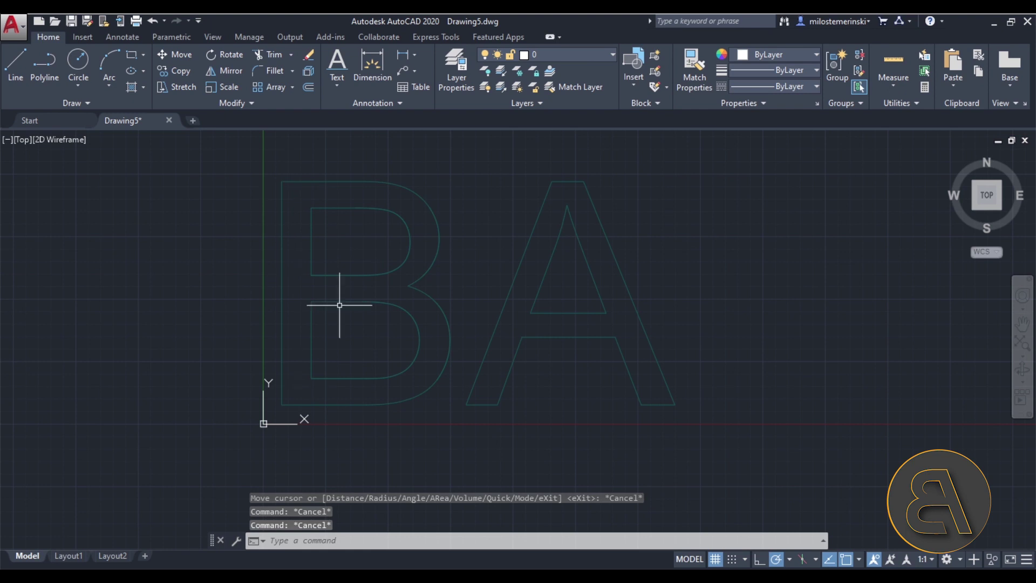
pyautogui.scroll(-2, 398, 312)
pyautogui.press('Escape')
pyautogui.moveTo(455, 304)
pyautogui.mouseDown(button='middle')
pyautogui.moveTo(347, 319)
pyautogui.moveTo(354, 289)
pyautogui.mouseUp(button='middle')
pyautogui.scroll(4, 426, 302)
pyautogui.scroll(-2, 436, 308)
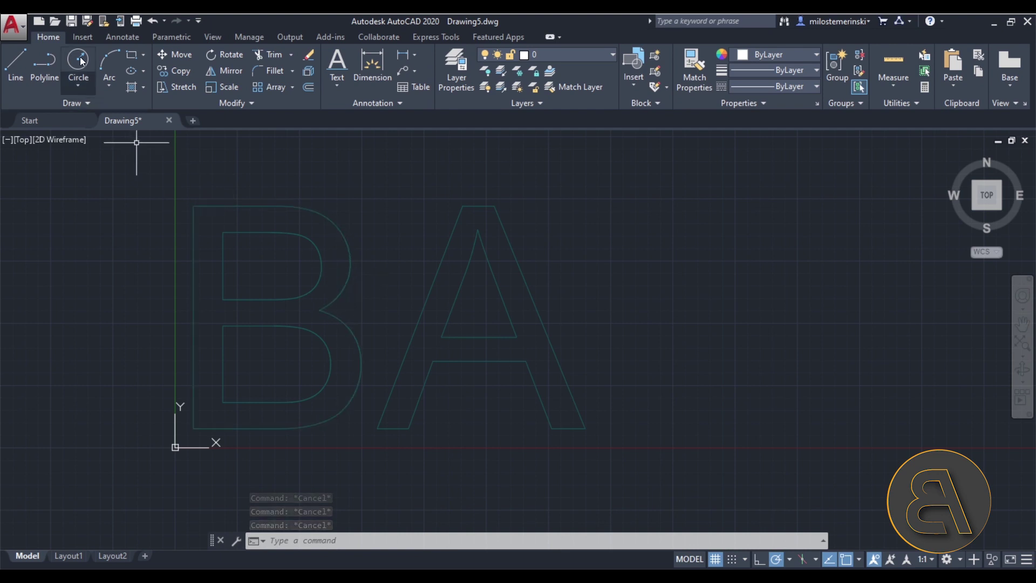
# Save the drawing to the Desktop as '2D text.dwg'
pyautogui.hotkey('ctrl', 's')
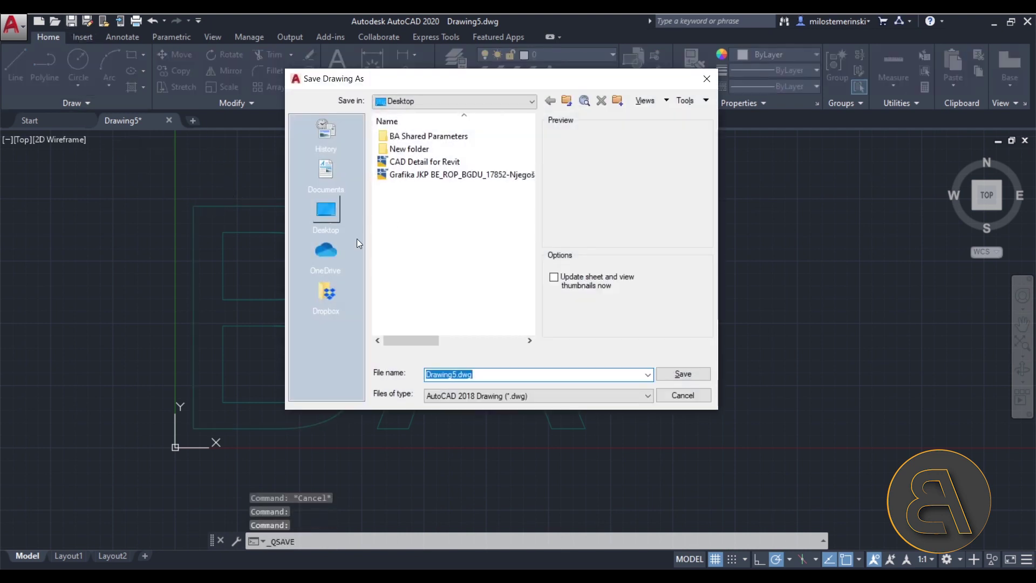
pyautogui.click(326, 221)
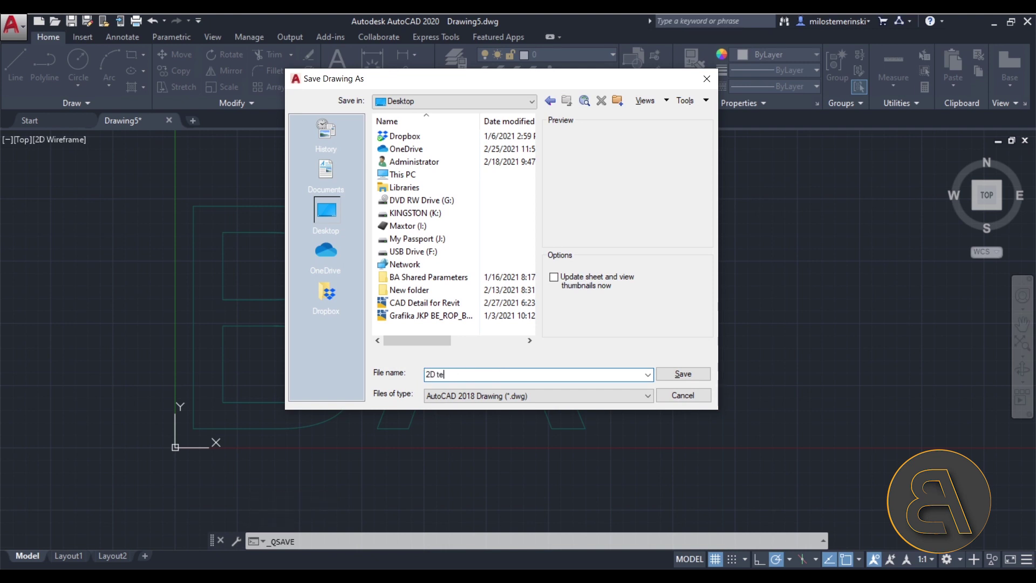
pyautogui.press('Return')
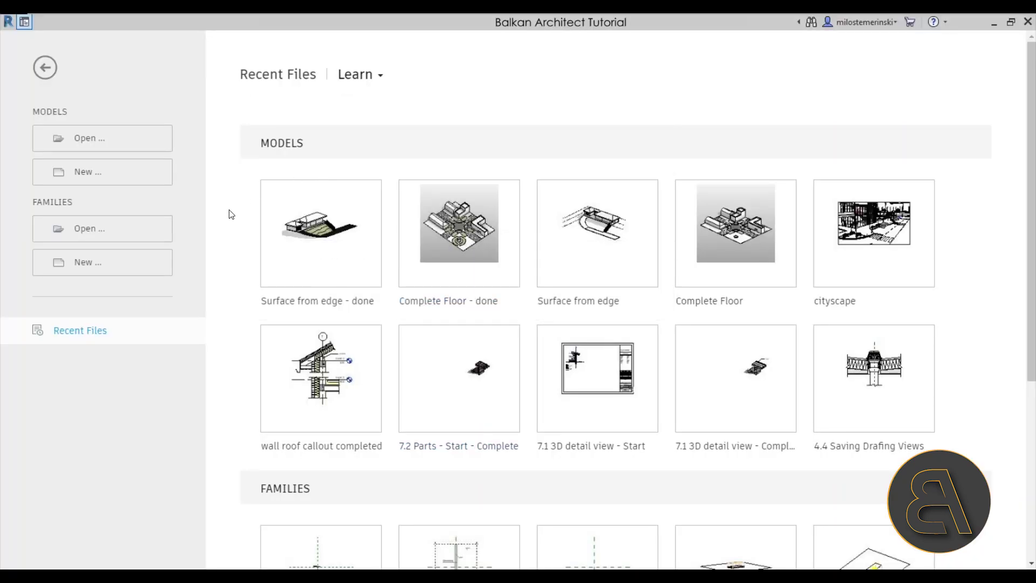
# Create a new project using the Architecture Design Template - Metric
pyautogui.click(95, 186)
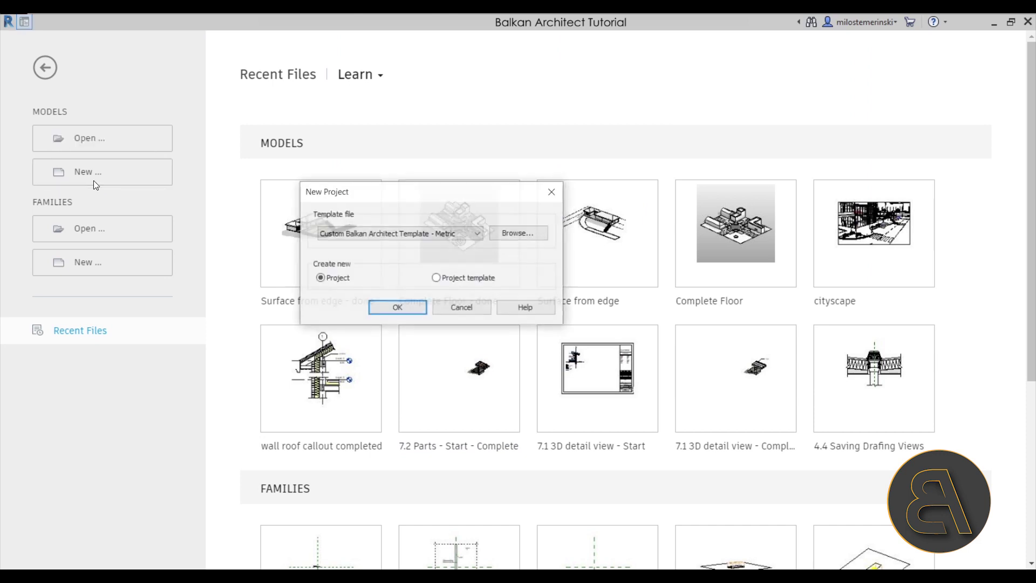
pyautogui.click(381, 234)
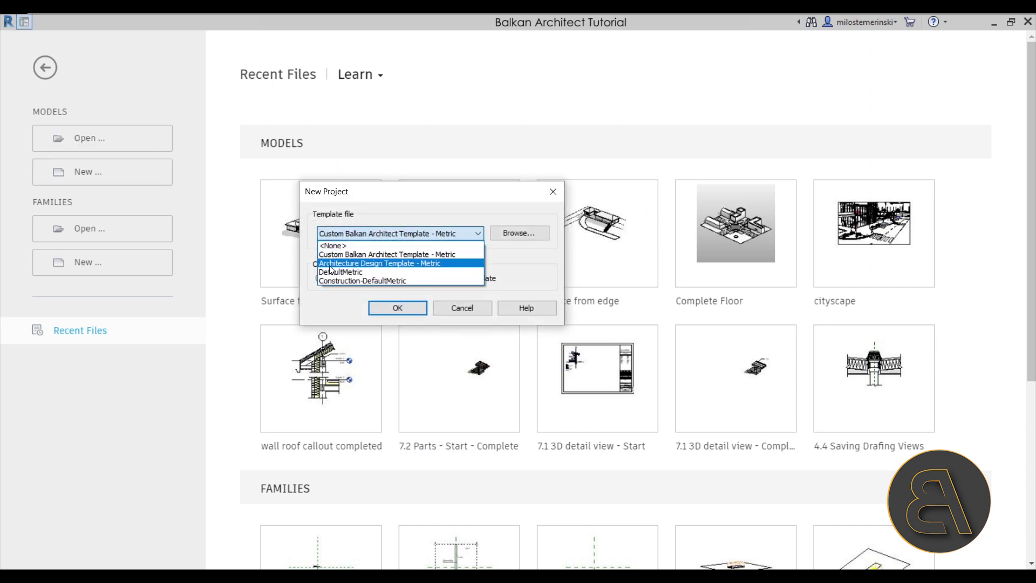
pyautogui.click(373, 264)
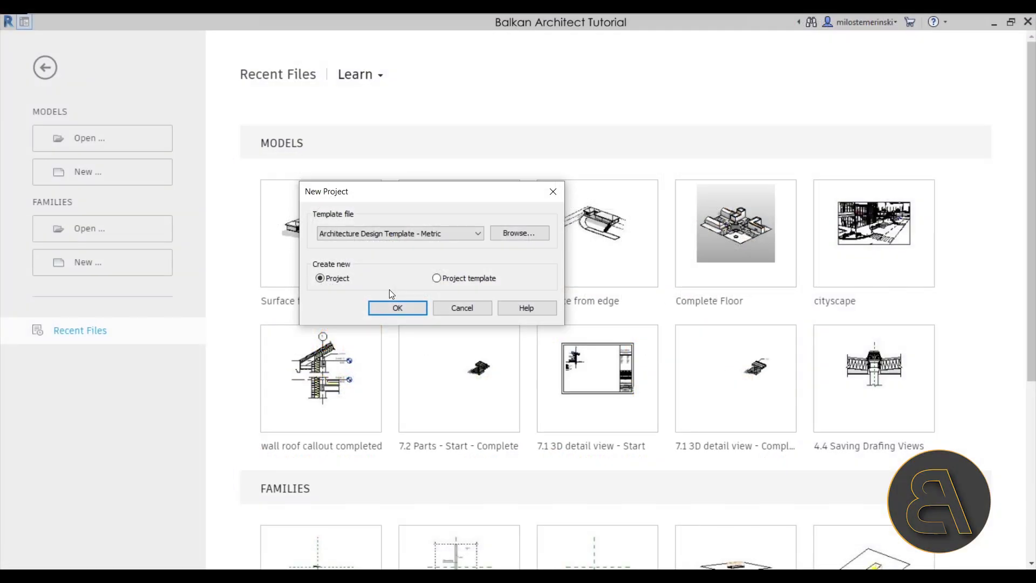
pyautogui.click(396, 304)
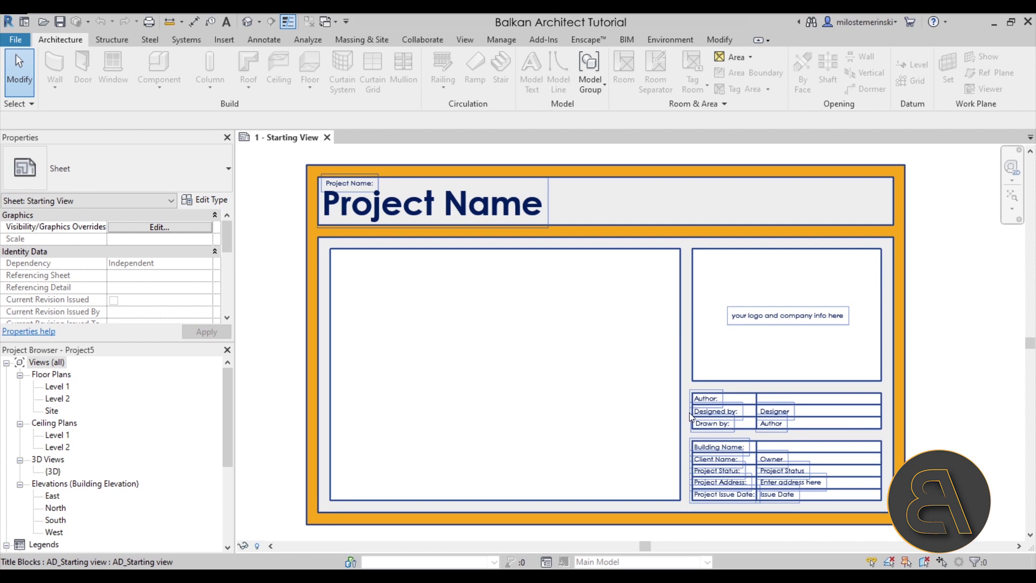
# On the Level 1 plan, draw one horizontal Curtain Wall: louver system wall
pyautogui.doubleClick(57, 387)
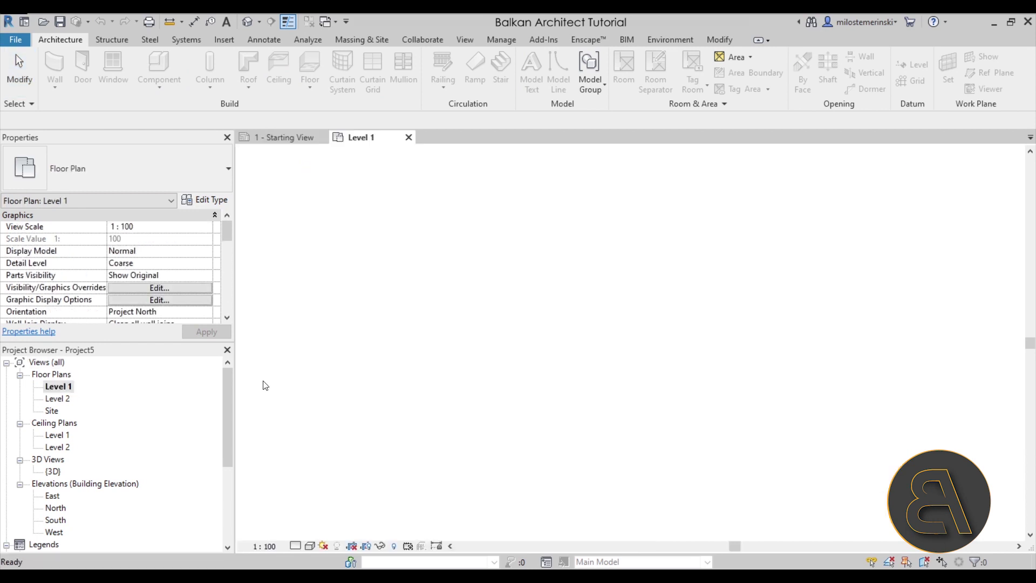
pyautogui.moveTo(535, 366); pyautogui.dragTo(428, 364, button='middle')
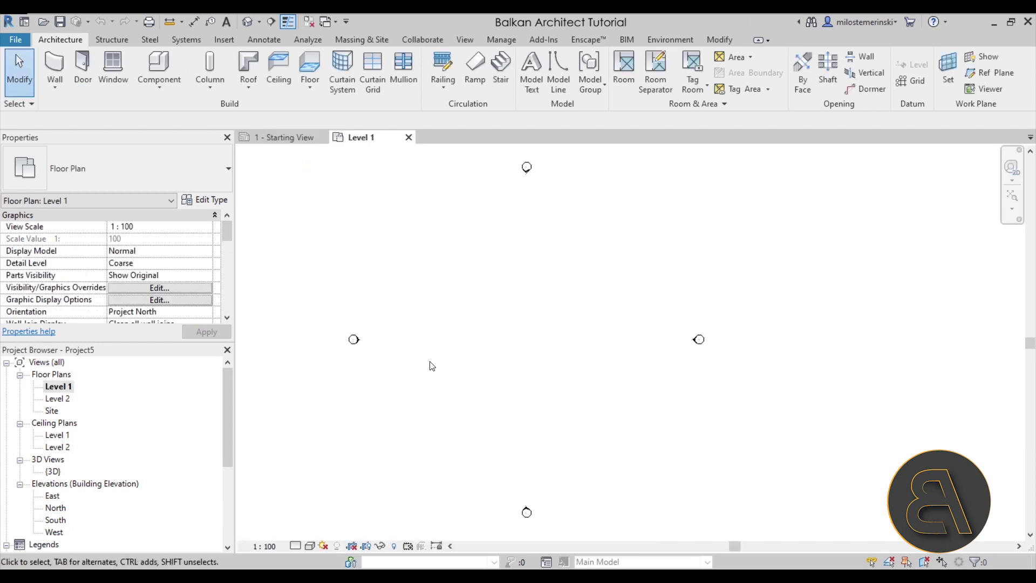
pyautogui.click(56, 64)
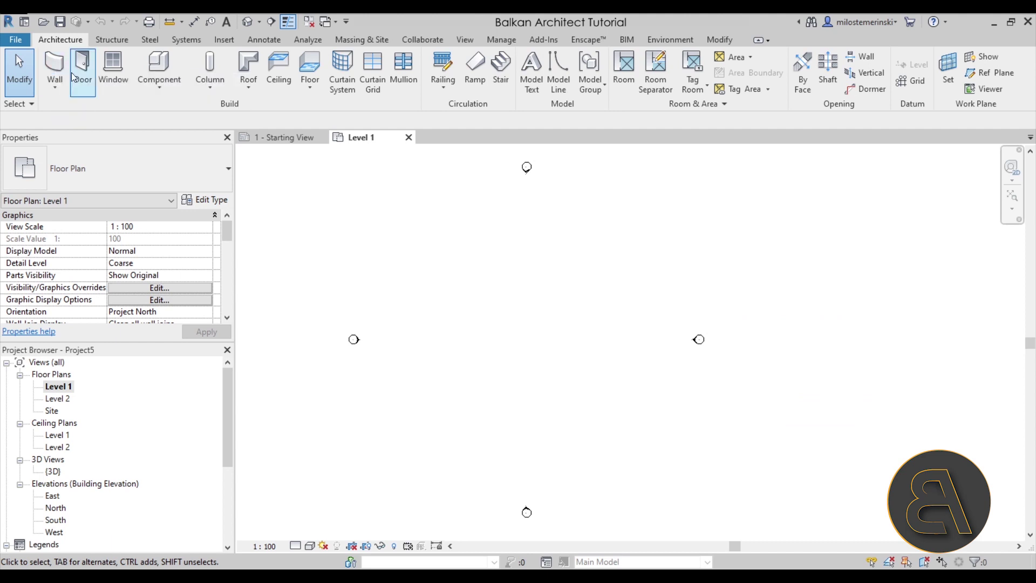
pyautogui.click(120, 186)
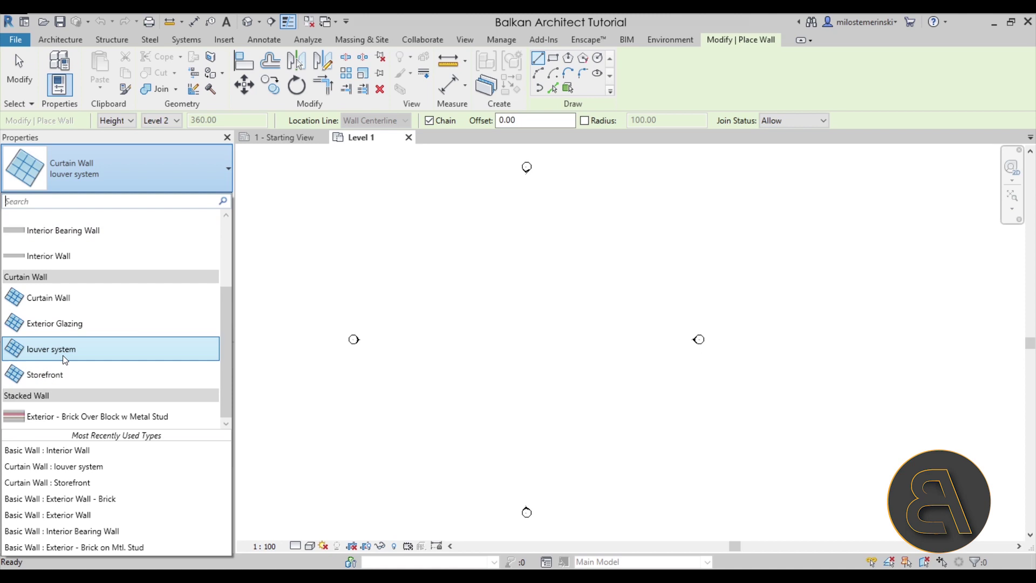
pyautogui.click(86, 352)
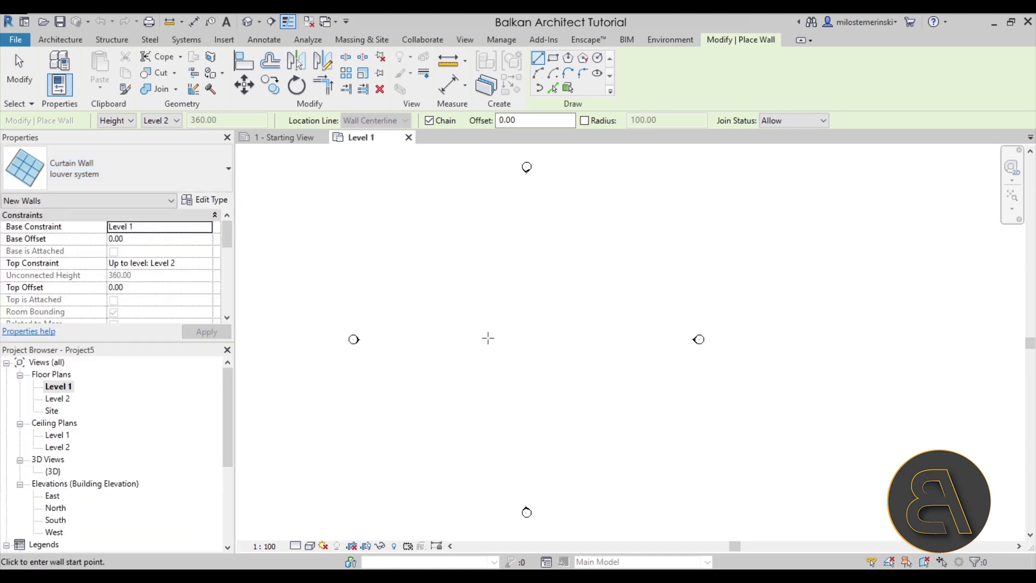
pyautogui.click(482, 340)
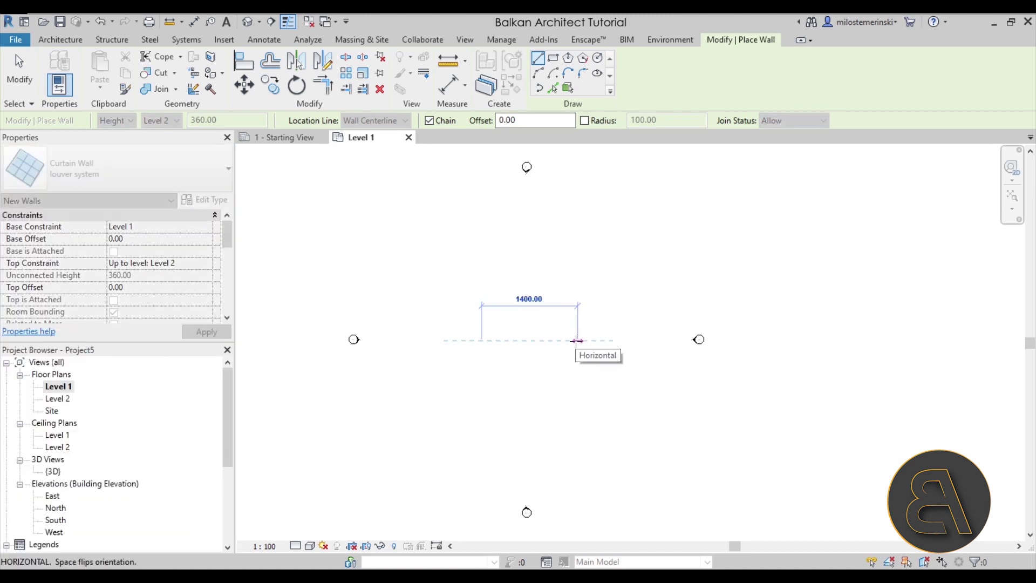
pyautogui.click(587, 341)
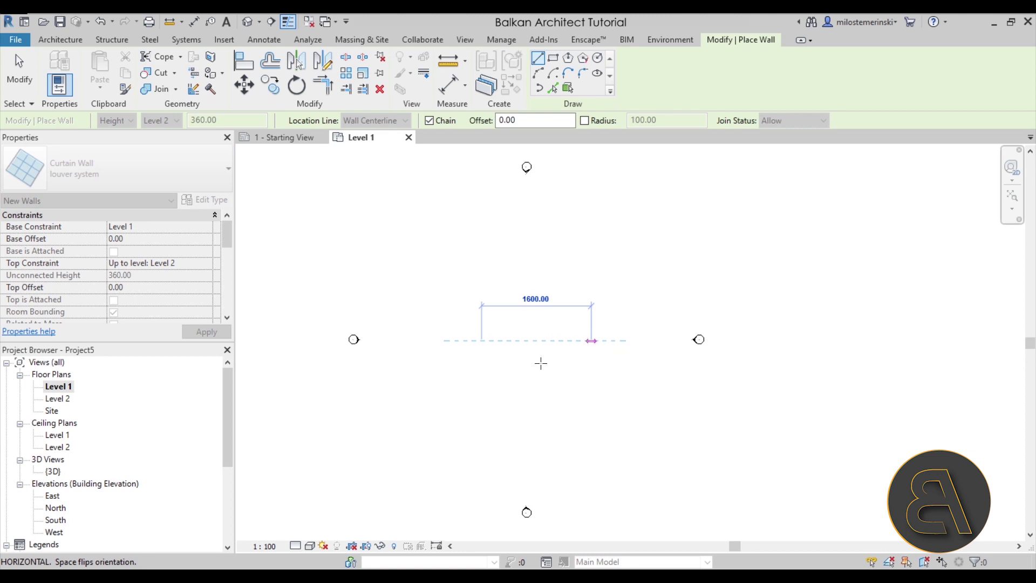
pyautogui.scroll(10, 530, 348)
pyautogui.press('Escape')
pyautogui.press('Escape')
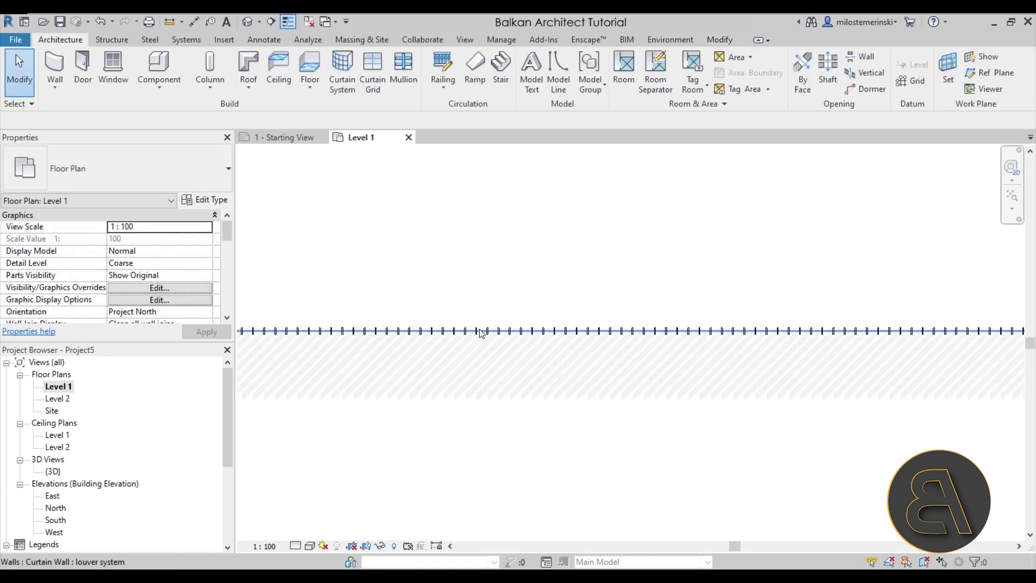
# Open the default 3D view and orbit around to inspect the louver wall's fins
pyautogui.click(247, 22)
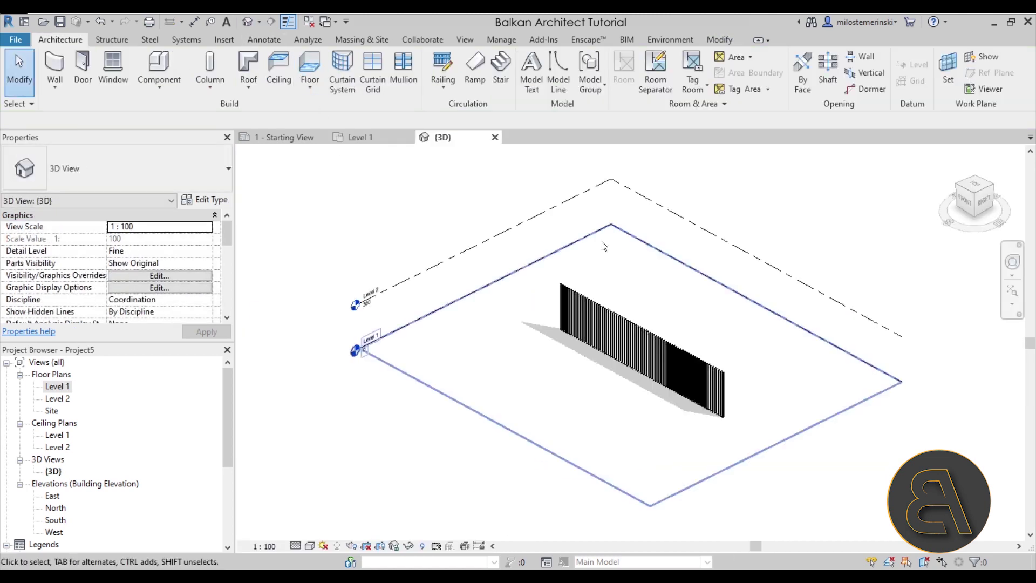
pyautogui.scroll(7, 650, 318)
pyautogui.keyDown('shift'); pyautogui.moveTo(555, 359); pyautogui.dragTo(688, 355, button='middle'); pyautogui.keyUp('shift')
pyautogui.scroll(-3, 656, 338)
pyautogui.keyDown('shift'); pyautogui.moveTo(488, 278); pyautogui.dragTo(752, 411, button='middle'); pyautogui.keyUp('shift')
pyautogui.click(584, 296)
pyautogui.click(752, 412)
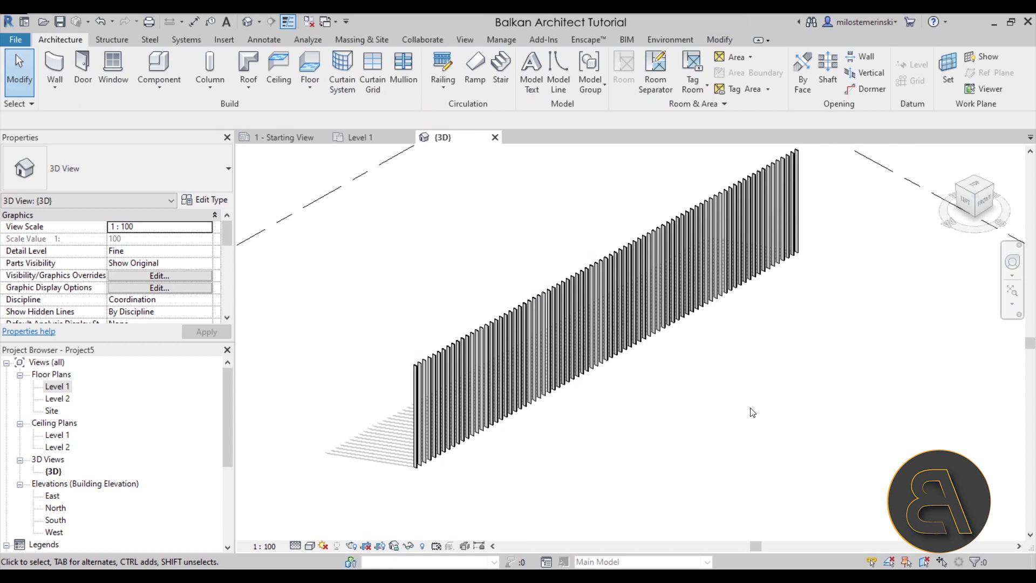
pyautogui.keyDown('shift'); pyautogui.moveTo(734, 388); pyautogui.dragTo(713, 416, button='middle'); pyautogui.keyUp('shift')
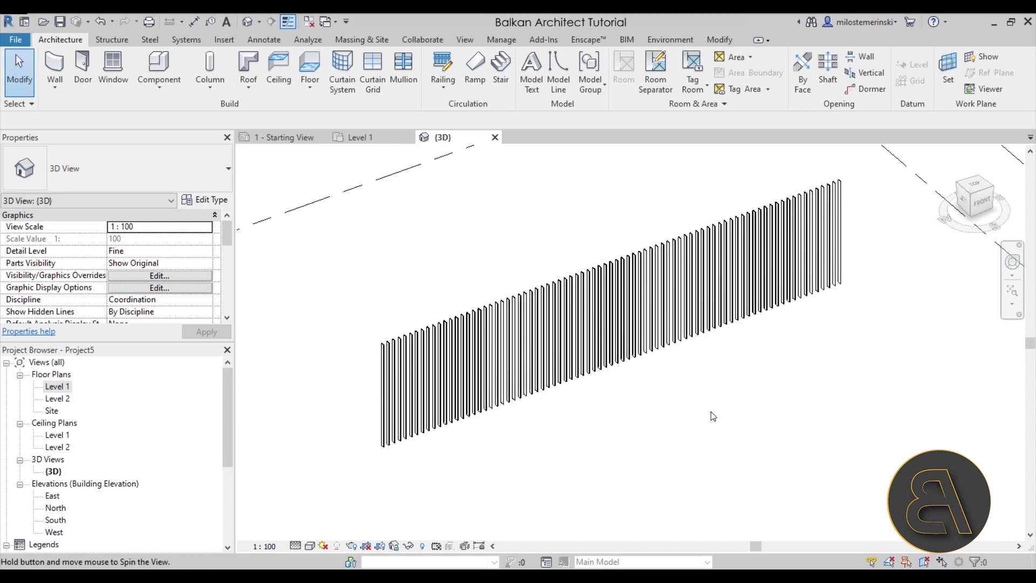
pyautogui.scroll(2, 468, 318)
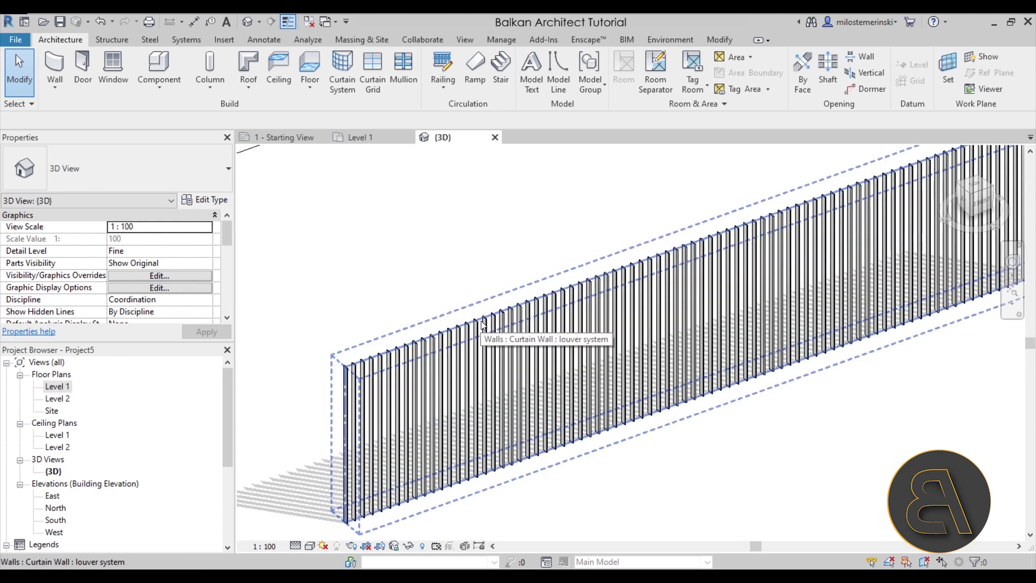
pyautogui.scroll(-4, 488, 291)
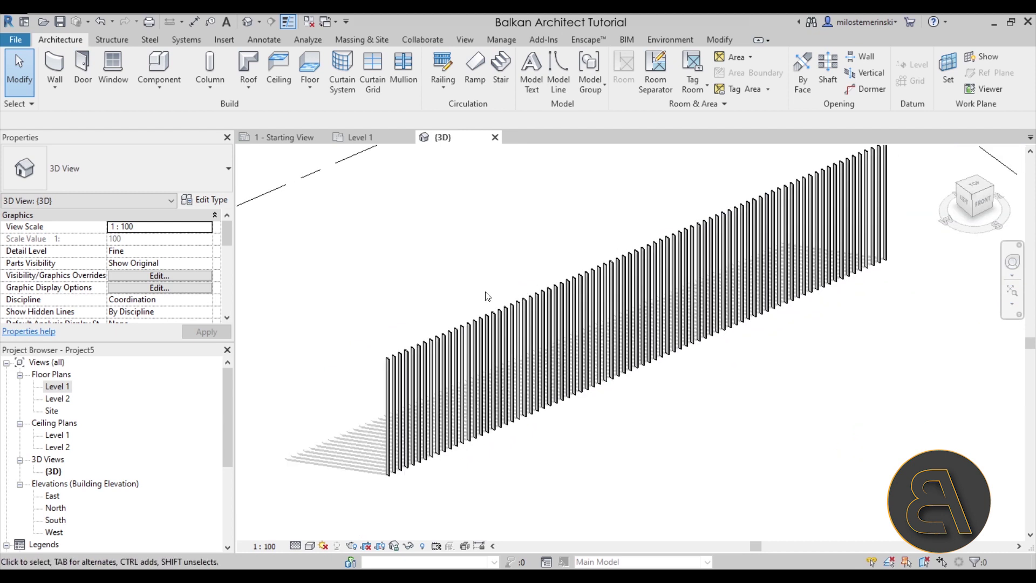
# Drag the wall's right end inward to shorten it, then reselect the whole wall
pyautogui.click(513, 313)
pyautogui.scroll(-1, 773, 334)
pyautogui.moveTo(773, 335); pyautogui.dragTo(691, 345, button='middle')
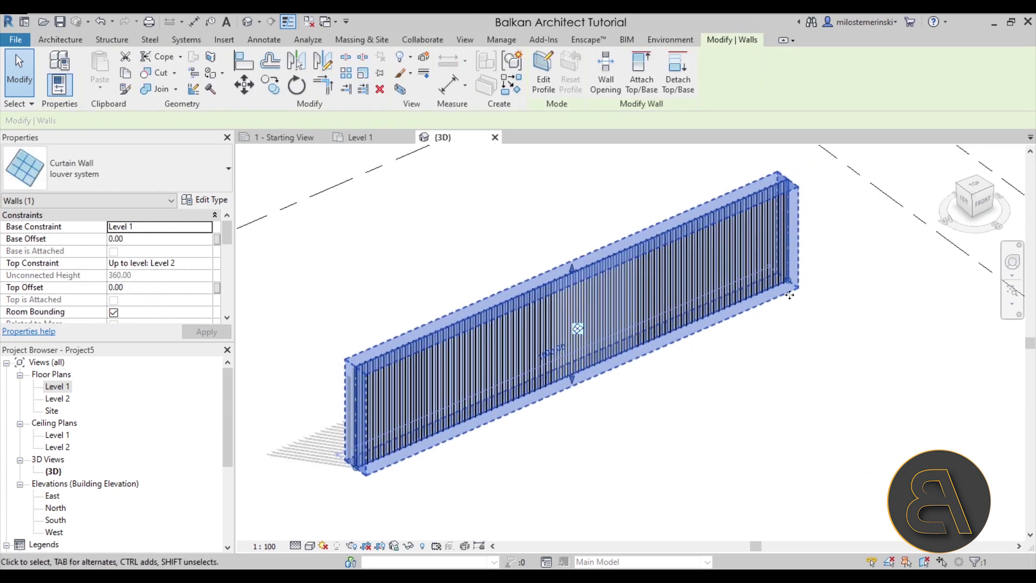
pyautogui.moveTo(790, 281); pyautogui.dragTo(666, 332)
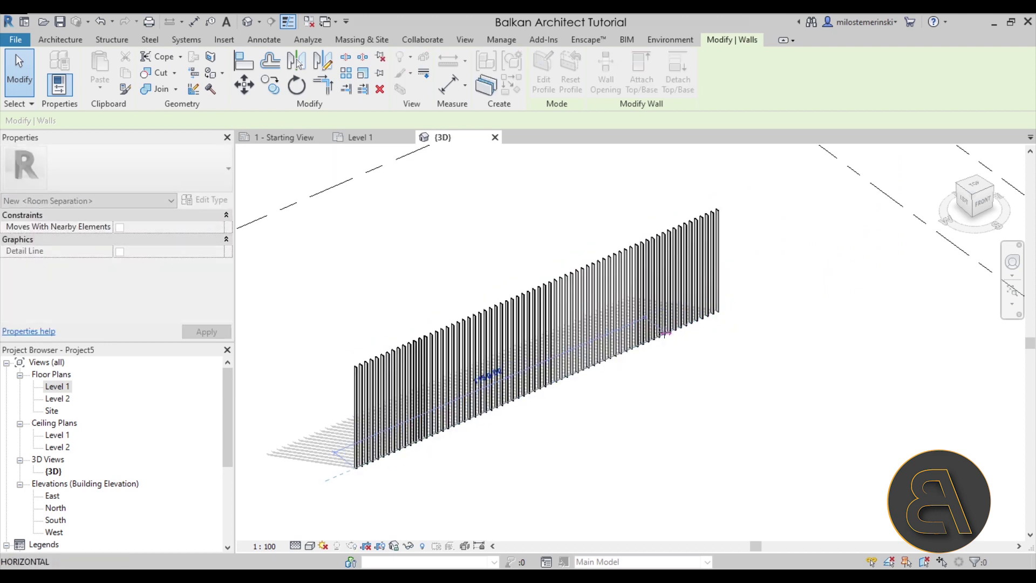
pyautogui.click(703, 391)
pyautogui.scroll(1, 351, 350)
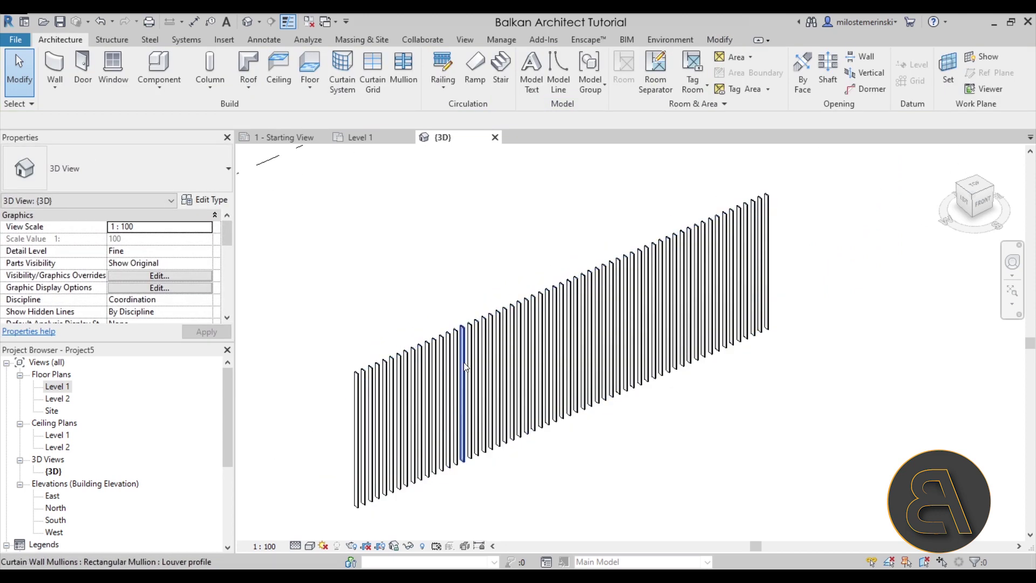
pyautogui.click(443, 341)
pyautogui.click(420, 326)
pyautogui.click(418, 342)
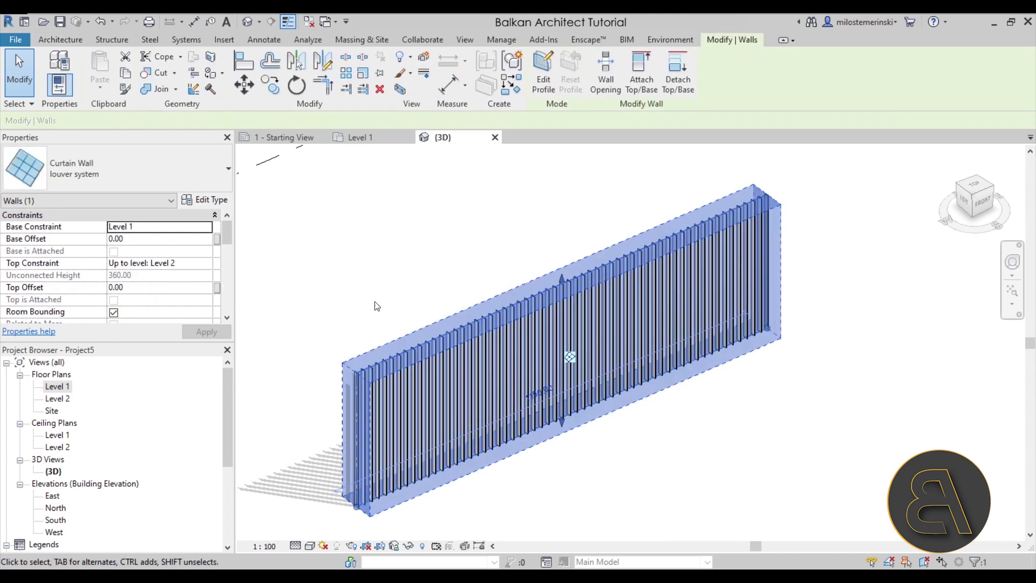
# Change the louver system type's vertical grid spacing from 20.00 to 6.00
pyautogui.click(208, 202)
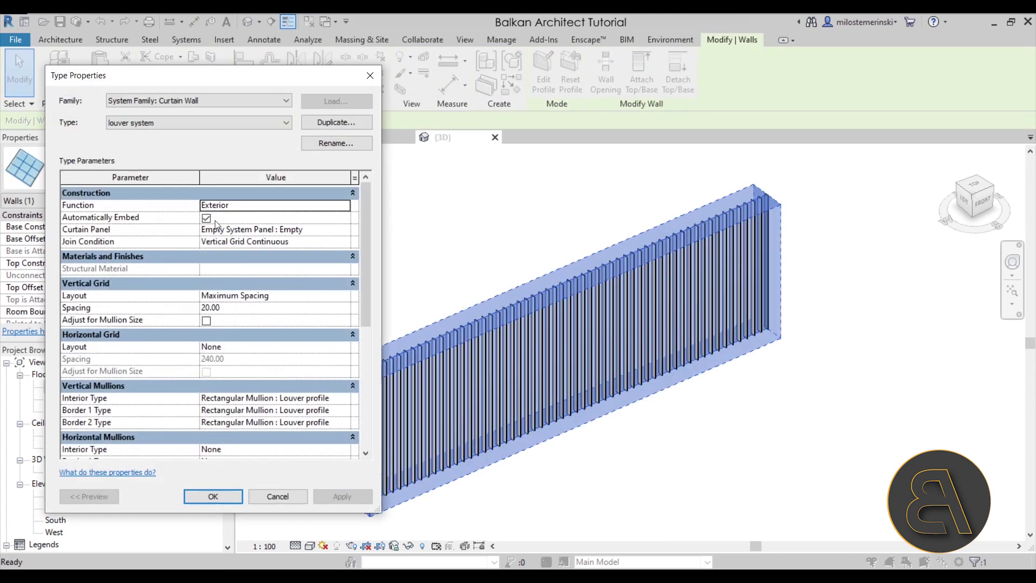
pyautogui.click(226, 308)
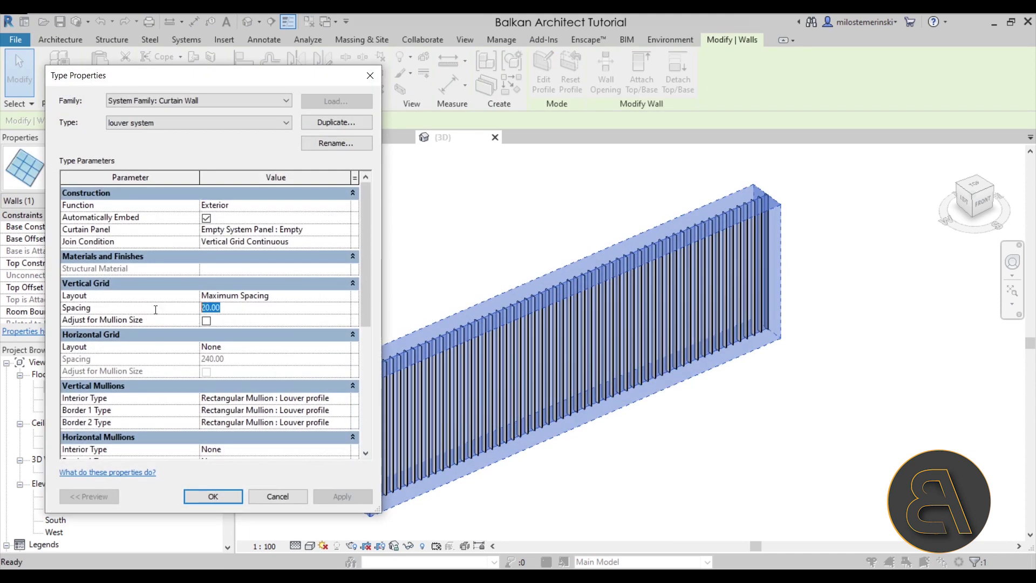
pyautogui.write('6.00')
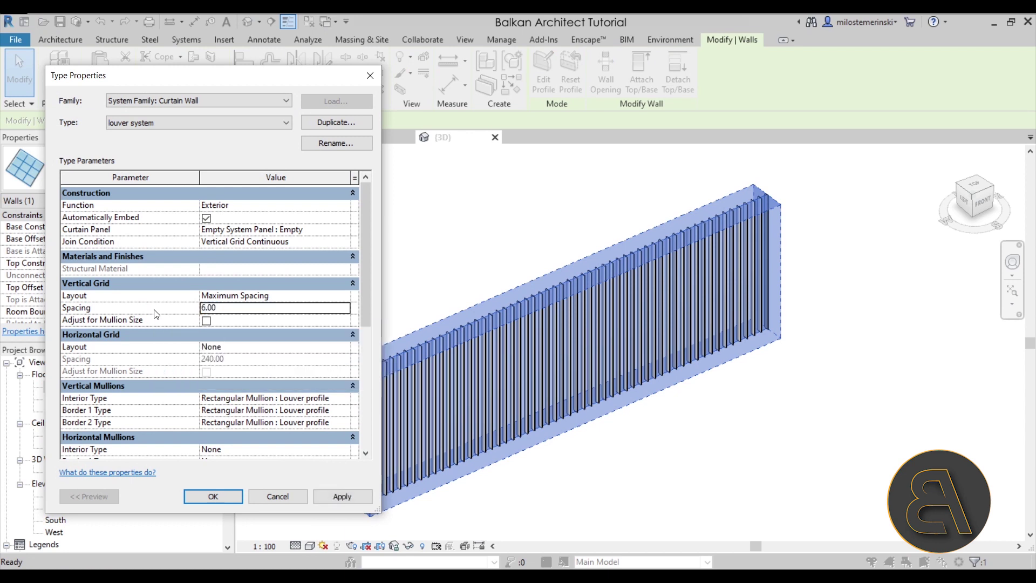
pyautogui.click(342, 497)
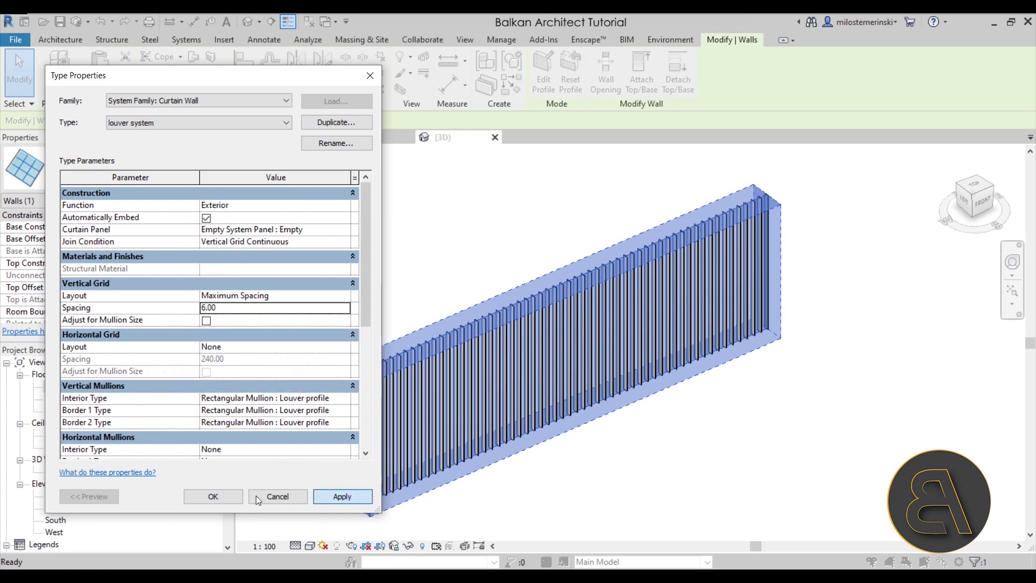
pyautogui.click(225, 497)
pyautogui.click(624, 495)
pyautogui.scroll(5, 366, 391)
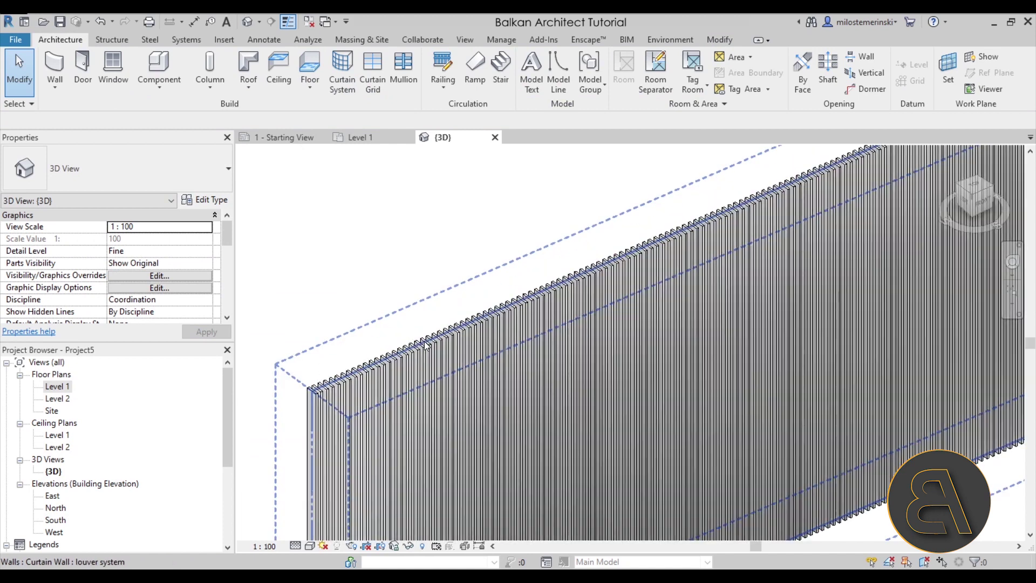
# Open the South elevation showing the dense louver wall between Level 1 and Level 2
pyautogui.scroll(-5, 425, 270)
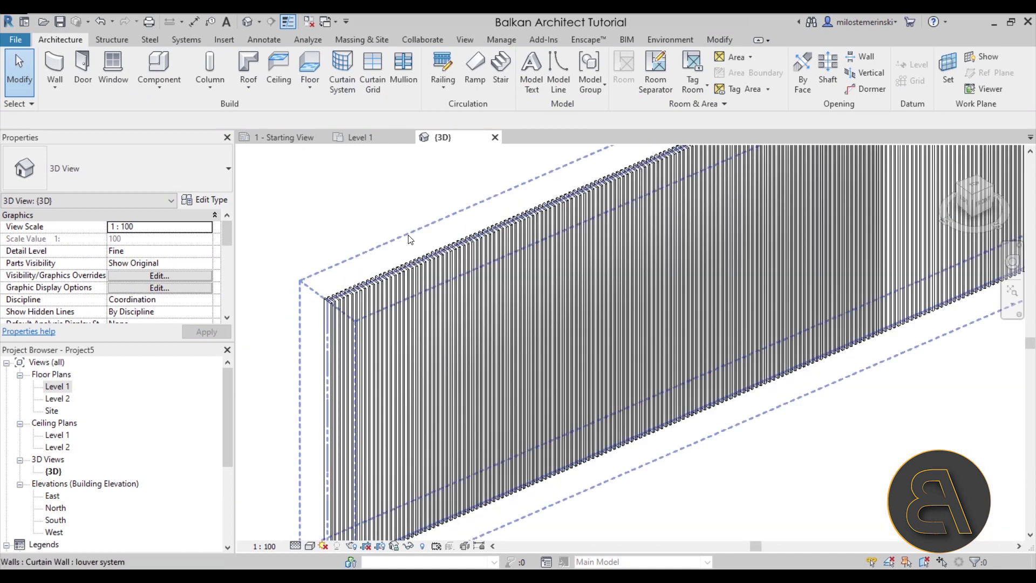
pyautogui.keyDown('shift'); pyautogui.moveTo(412, 238); pyautogui.dragTo(407, 245, button='middle'); pyautogui.keyUp('shift')
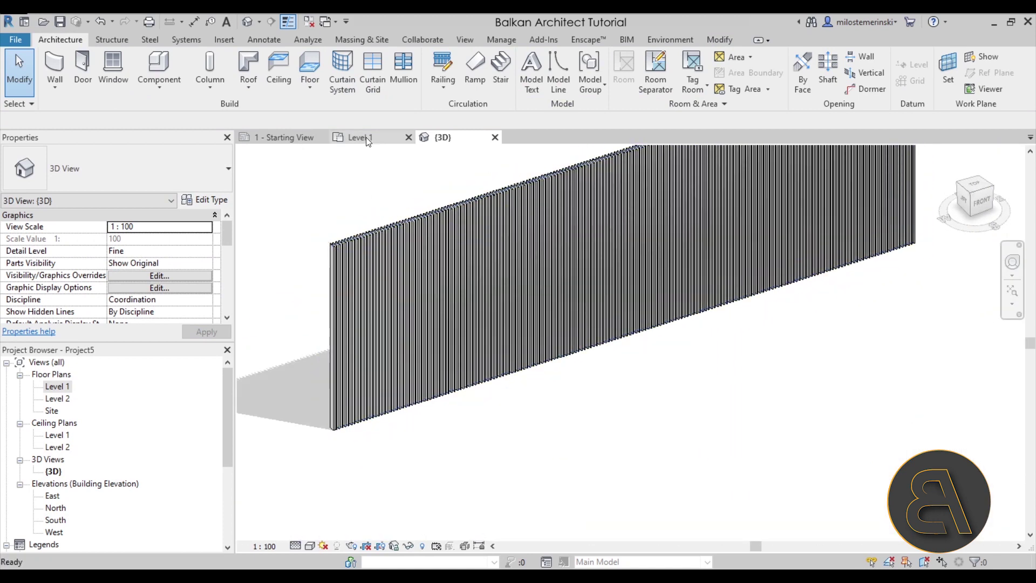
pyautogui.click(359, 137)
pyautogui.moveTo(506, 296); pyautogui.dragTo(490, 293, button='middle')
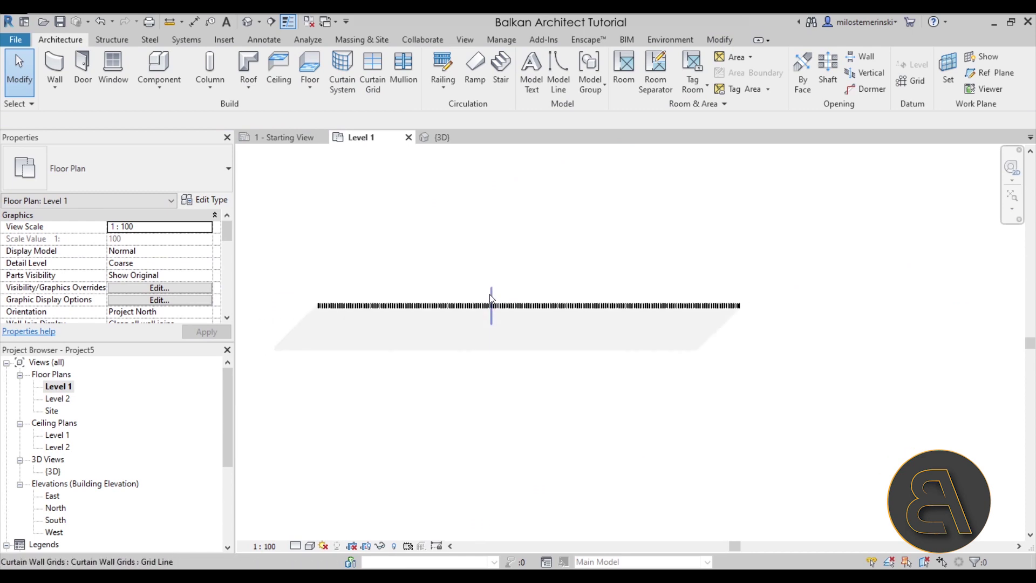
pyautogui.doubleClick(53, 522)
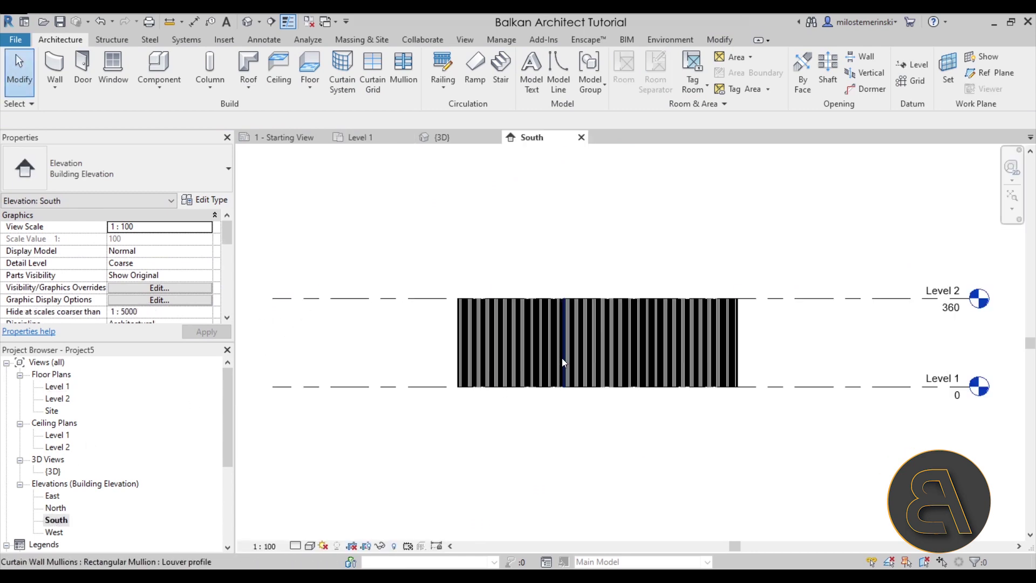
pyautogui.scroll(2, 570, 354)
pyautogui.scroll(2, 423, 440)
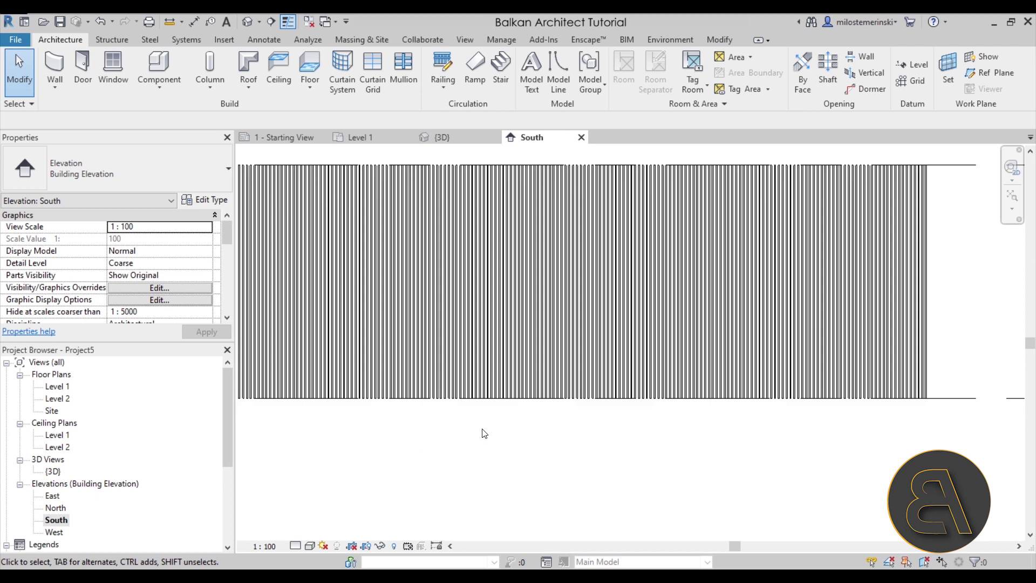
pyautogui.scroll(-1, 502, 434)
pyautogui.scroll(-3, 491, 418)
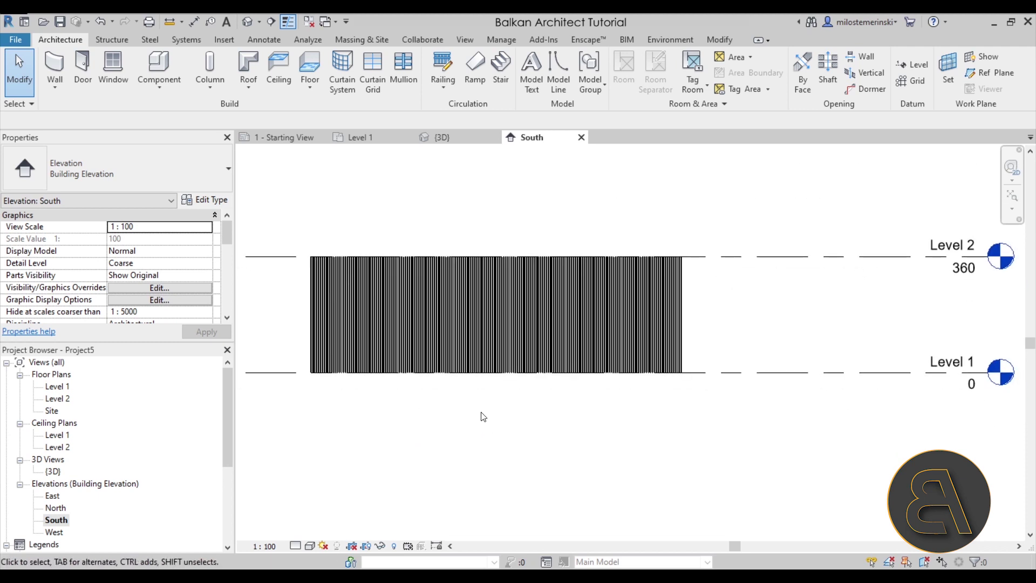
pyautogui.click(223, 41)
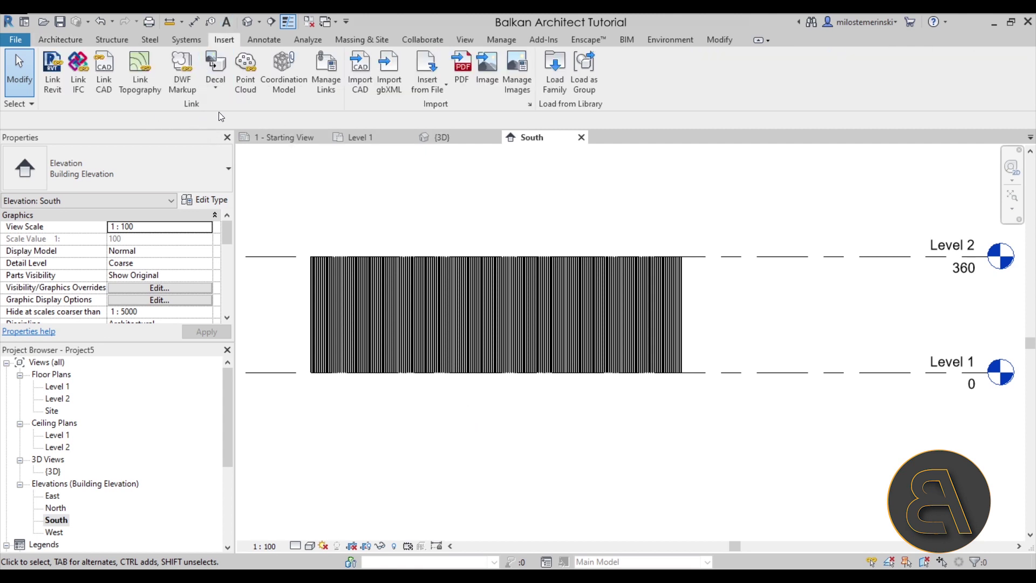
# Import 2D text.dwg into the South elevation with import units set to centimeter
pyautogui.click(360, 93)
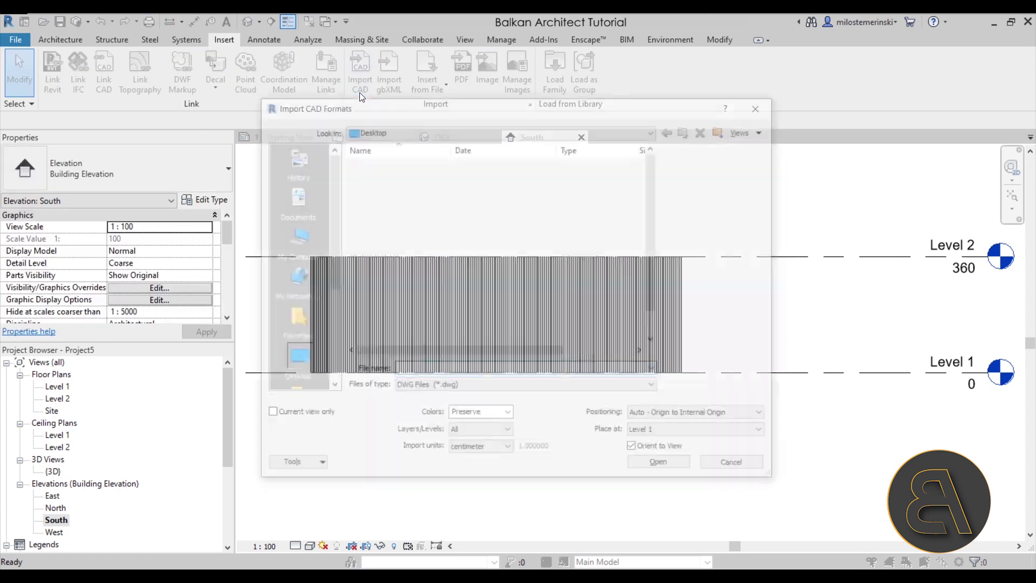
pyautogui.click(378, 333)
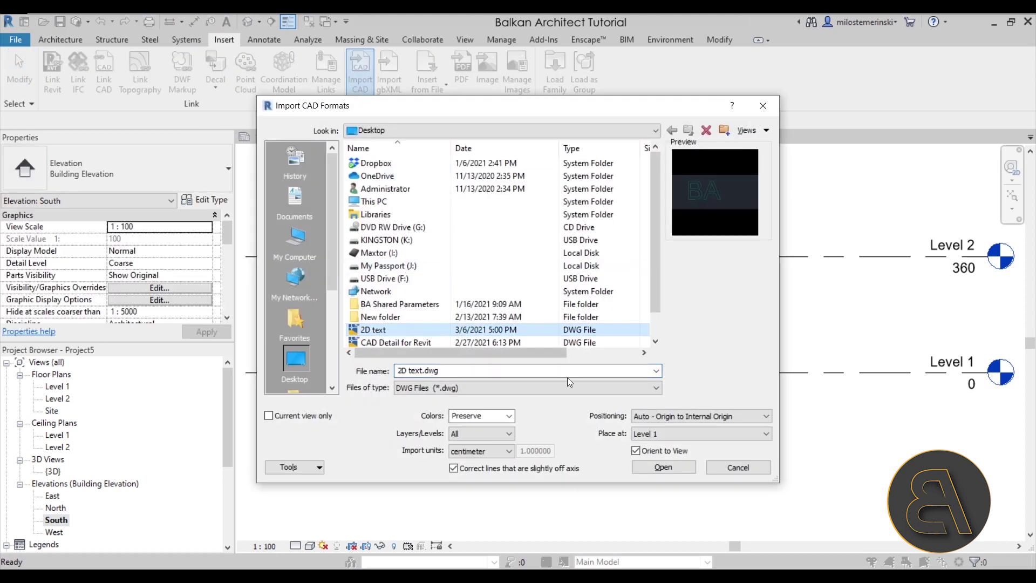
pyautogui.click(468, 450)
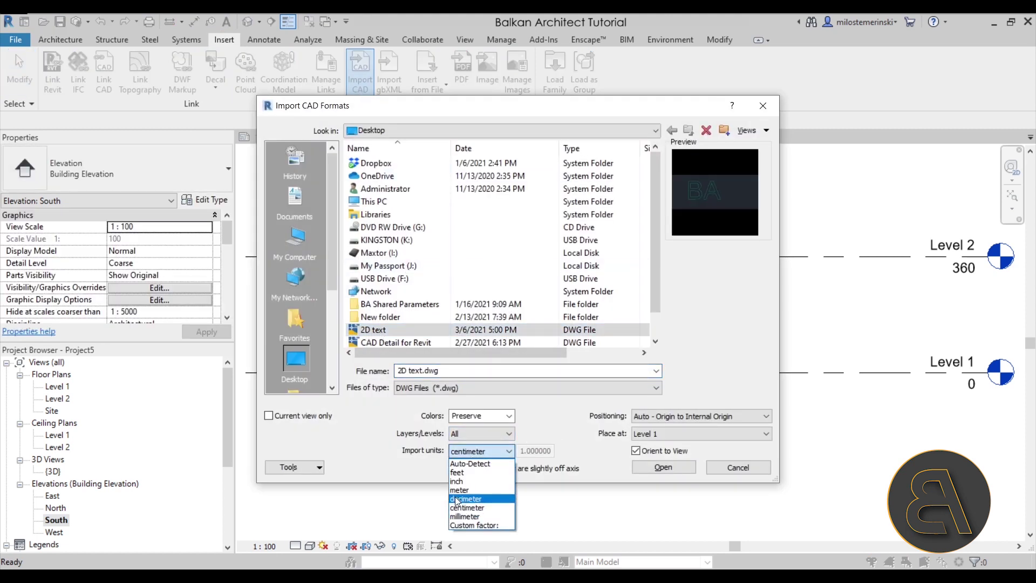
pyautogui.click(468, 511)
pyautogui.click(475, 452)
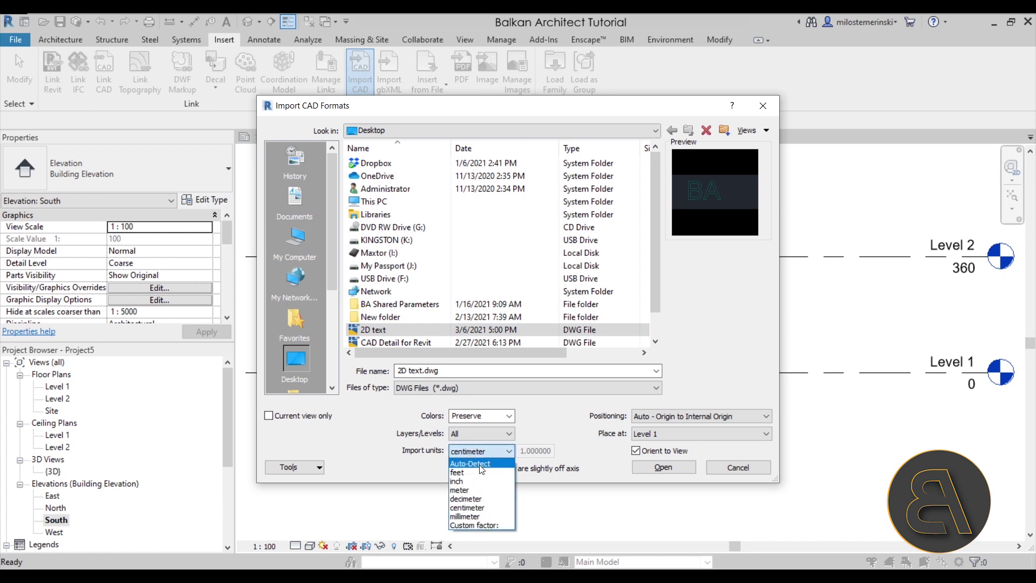
pyautogui.click(467, 508)
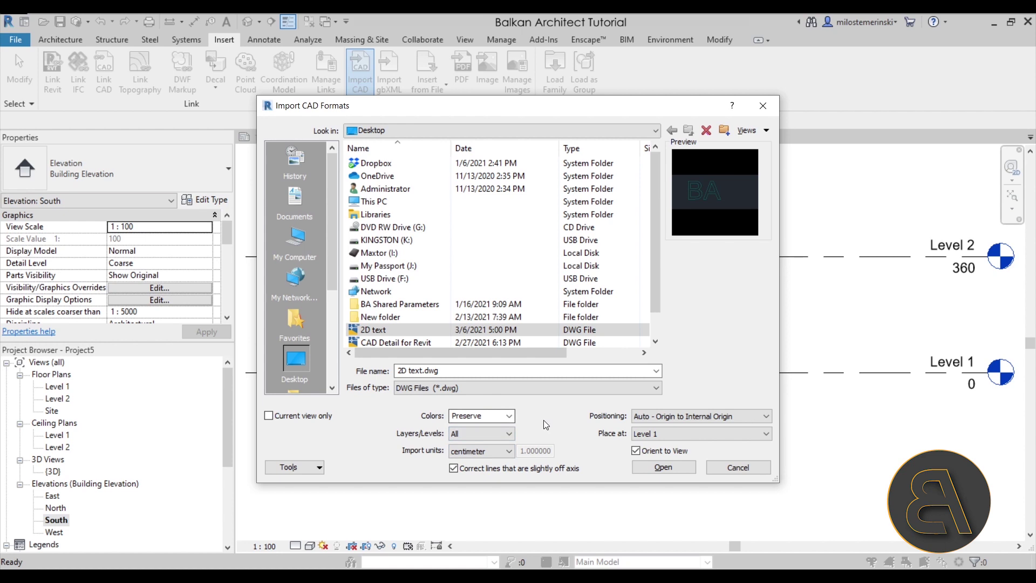
pyautogui.click(663, 467)
pyautogui.scroll(5, 579, 306)
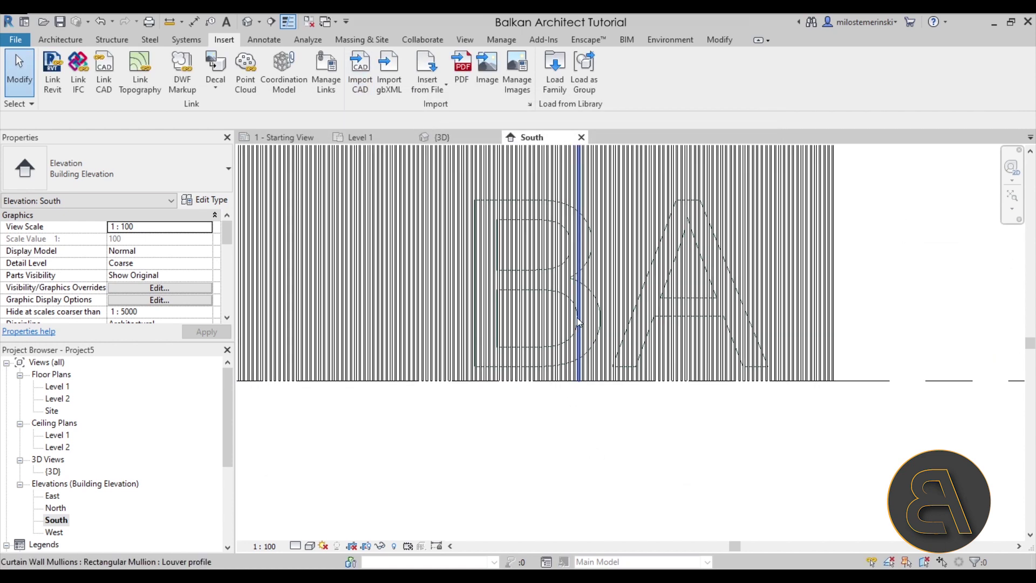
pyautogui.scroll(2, 556, 297)
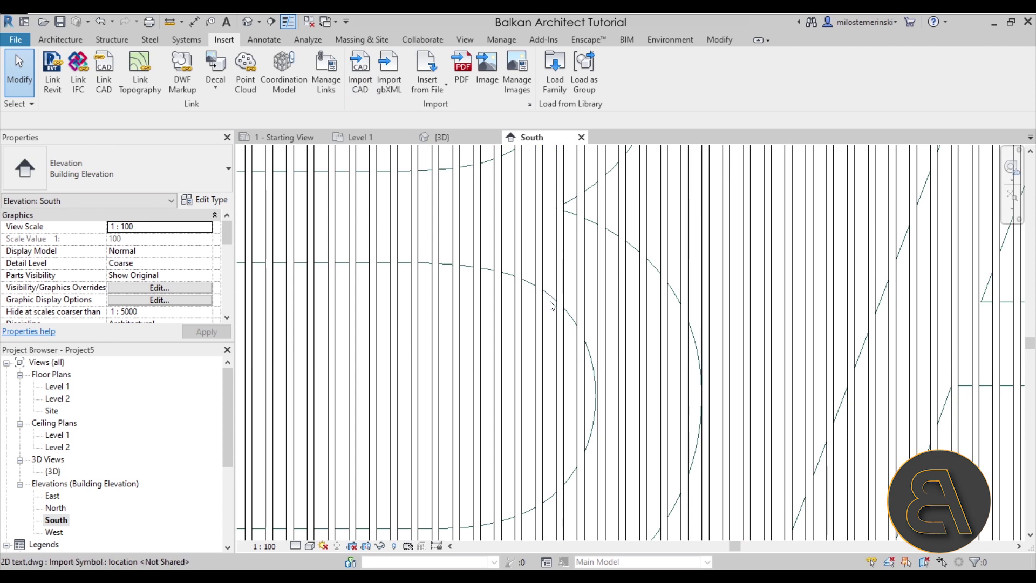
pyautogui.scroll(-3, 565, 331)
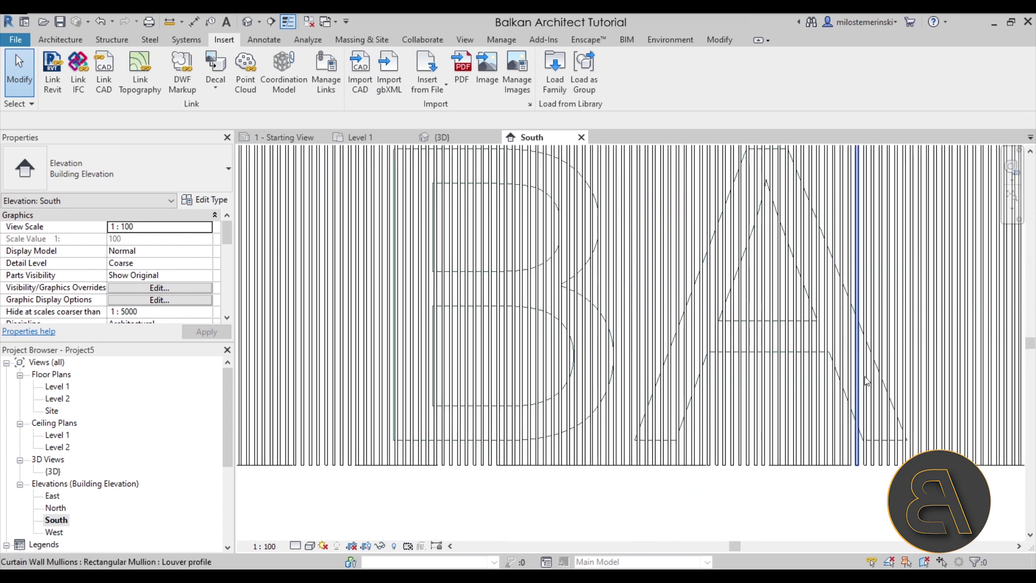
pyautogui.moveTo(831, 401); pyautogui.dragTo(576, 315, button='middle')
pyautogui.scroll(5, 647, 345)
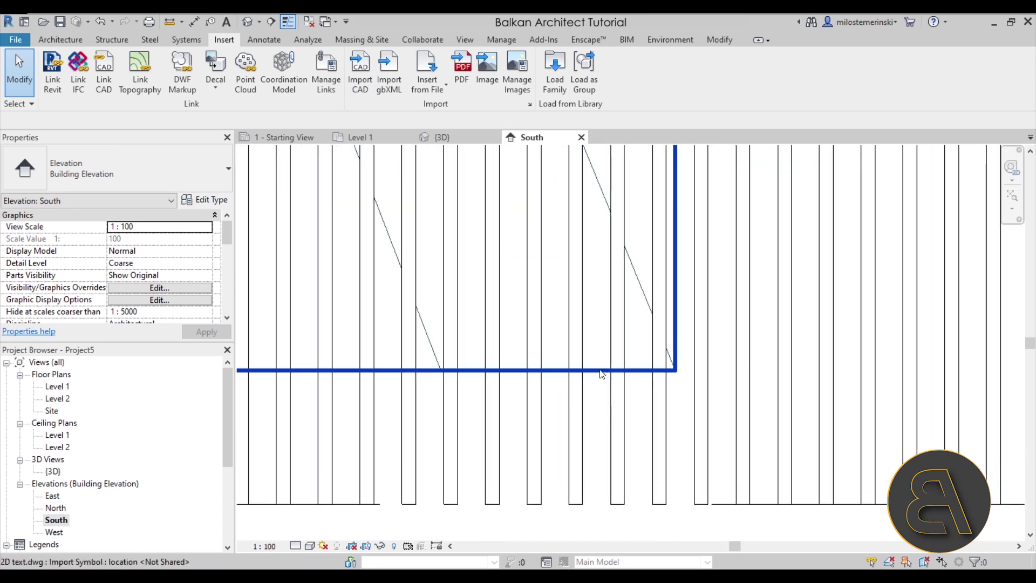
pyautogui.click(620, 368)
pyautogui.scroll(-5, 700, 354)
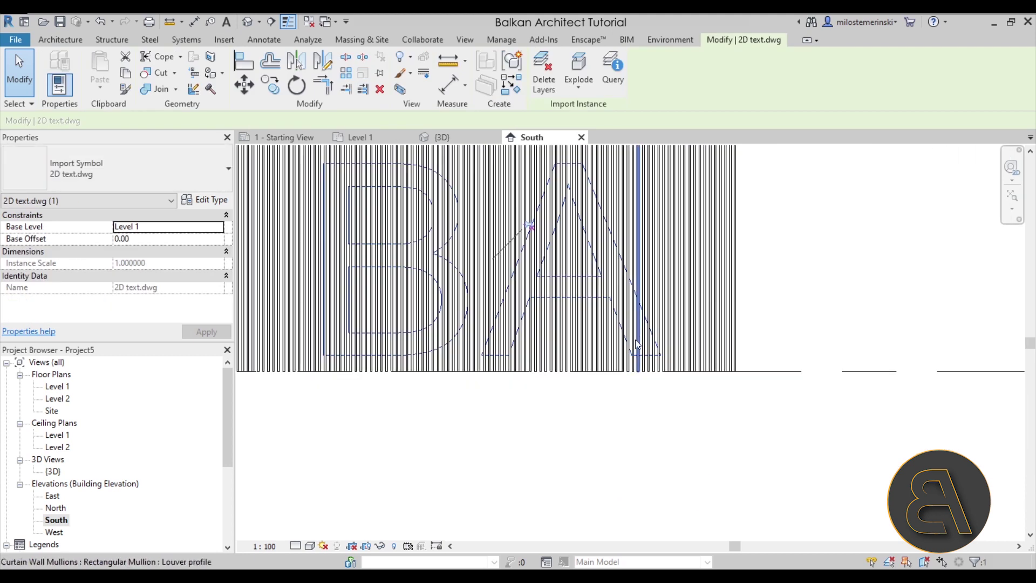
pyautogui.scroll(-2, 573, 398)
pyautogui.scroll(-1, 573, 398)
# Move the imported BA outlines to the wall's left part, at a 50.55 base offset
pyautogui.press('m')
pyautogui.press('v')
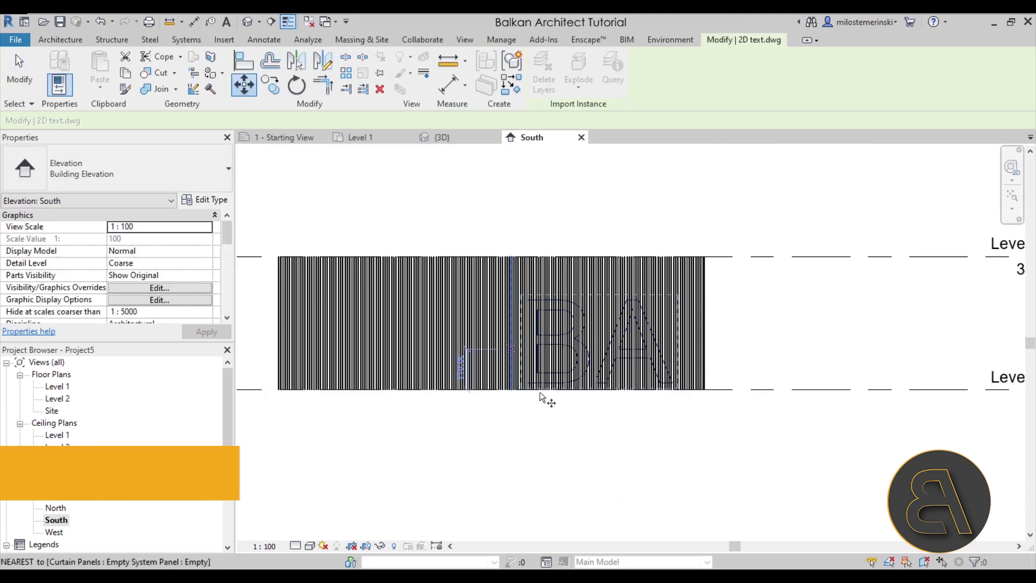
pyautogui.click(598, 440)
pyautogui.click(388, 423)
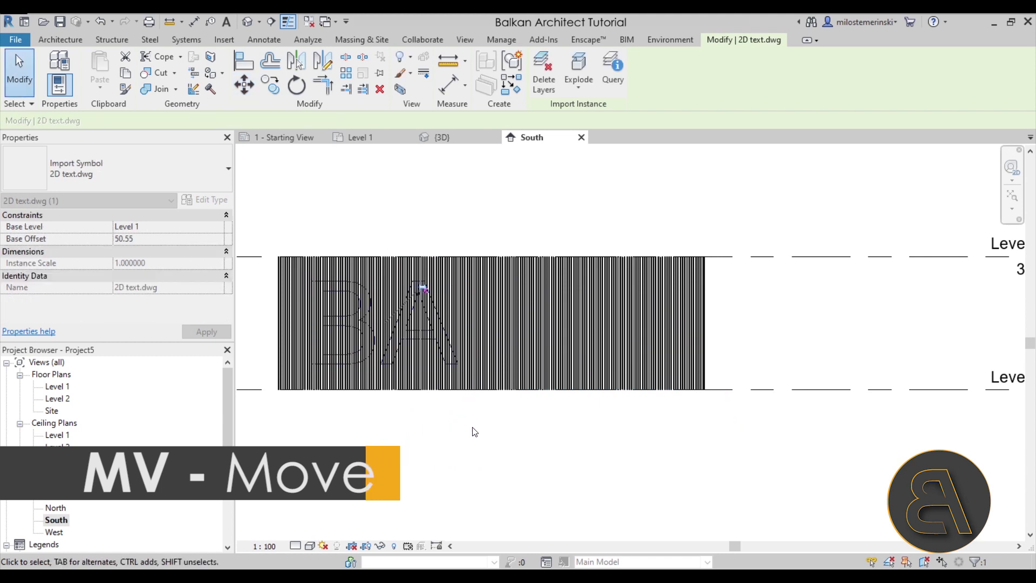
pyautogui.moveTo(371, 432); pyautogui.dragTo(452, 444, button='middle')
pyautogui.scroll(3, 427, 289)
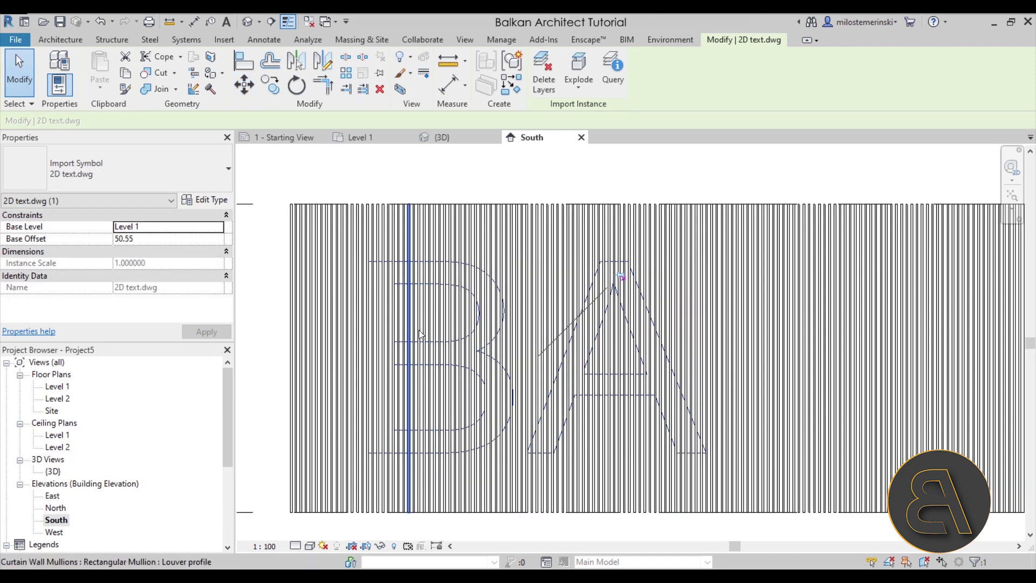
pyautogui.scroll(3, 429, 277)
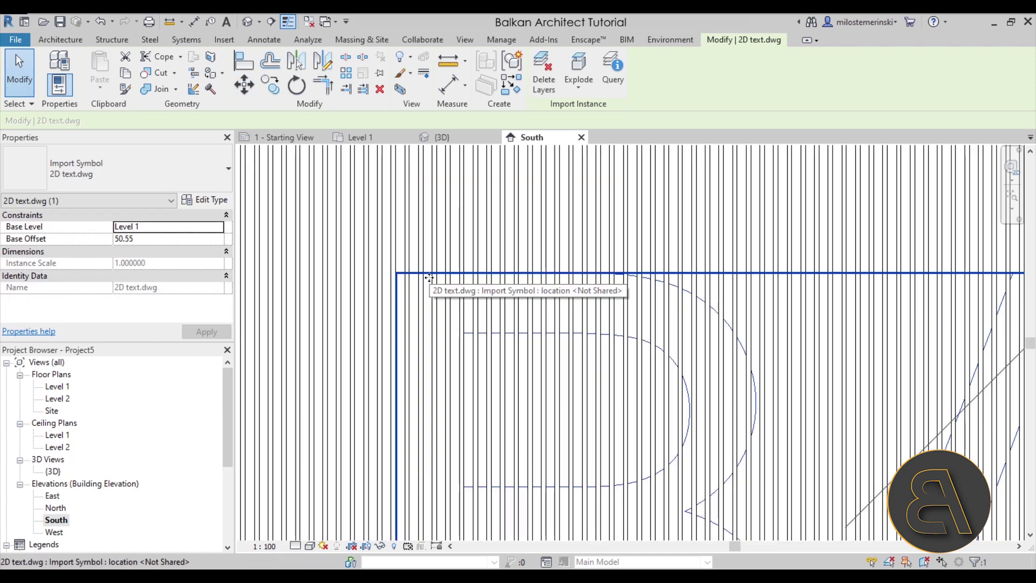
pyautogui.scroll(-5, 431, 261)
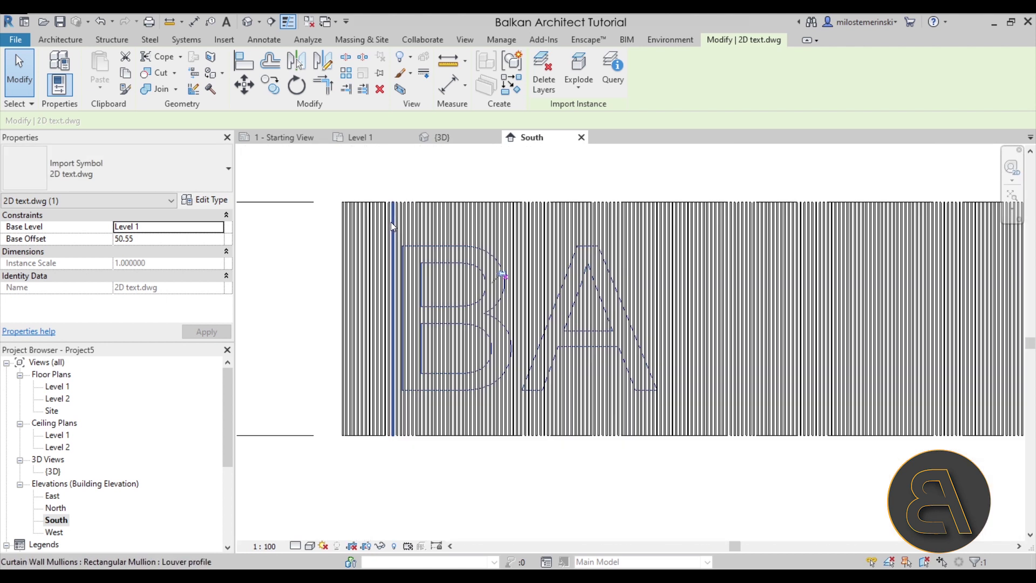
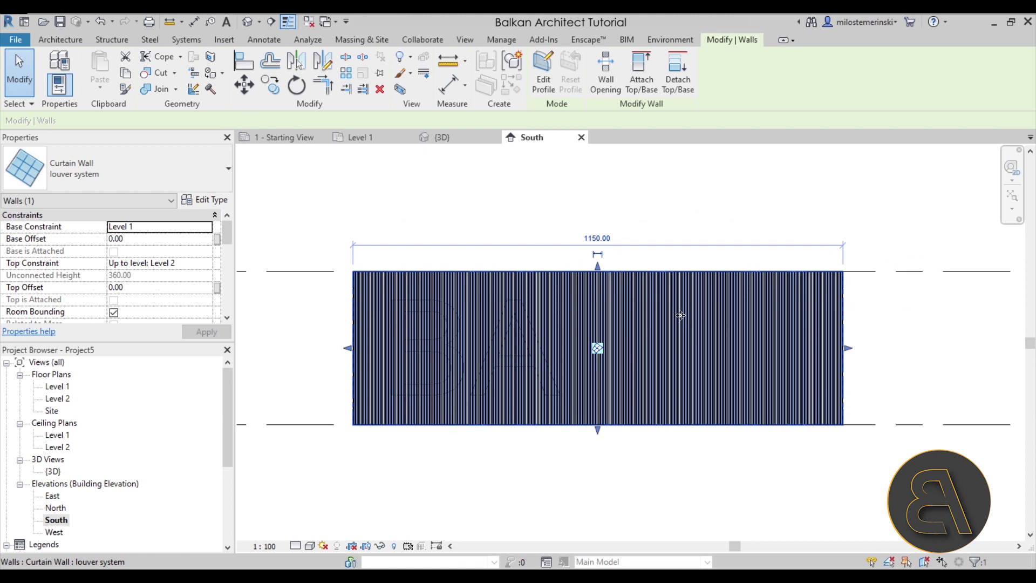
# Enter Edit Profile on the louver wall and inspect its left vertical sketch line
pyautogui.click(545, 81)
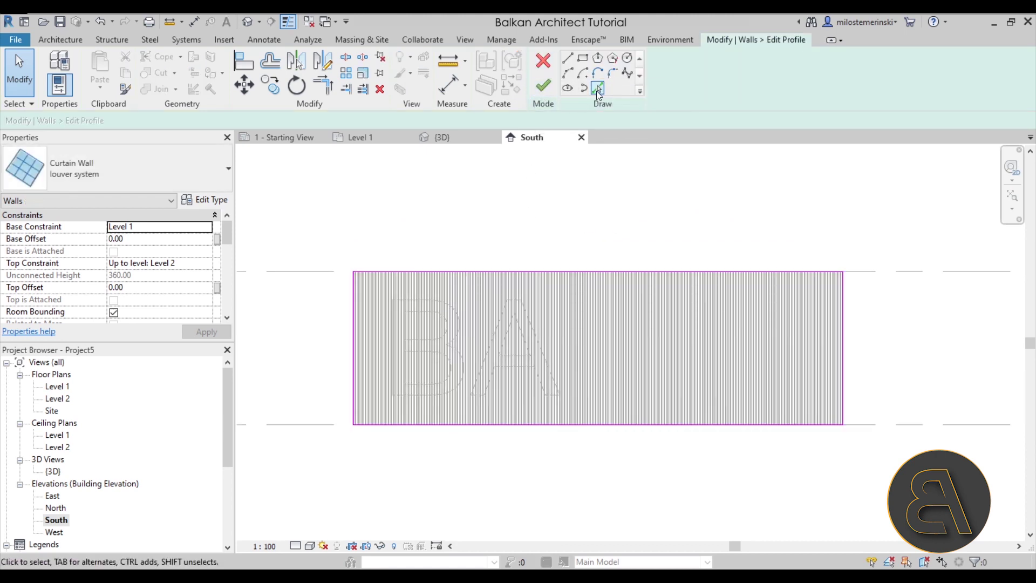
pyautogui.scroll(6, 377, 274)
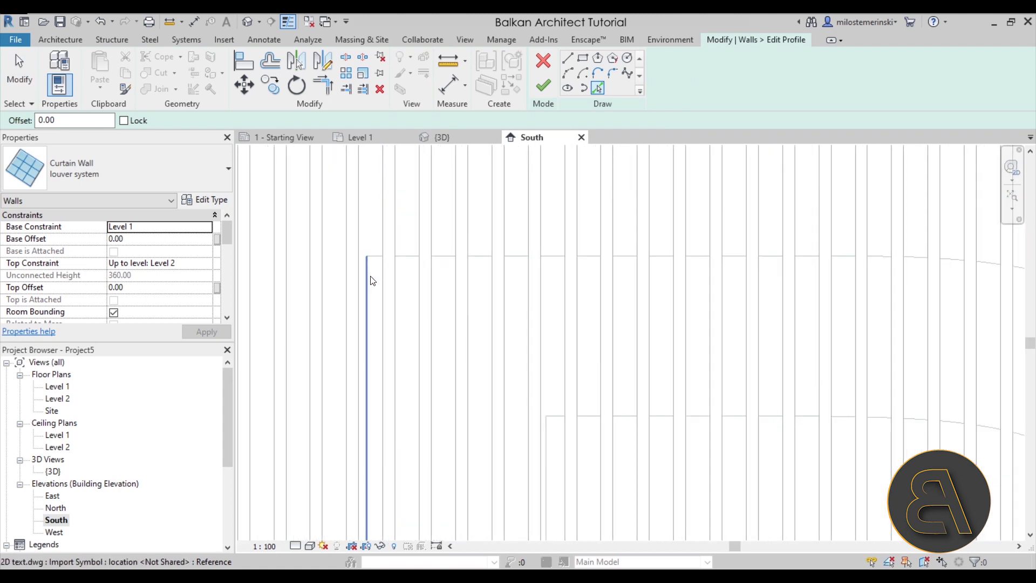
pyautogui.press('Tab')
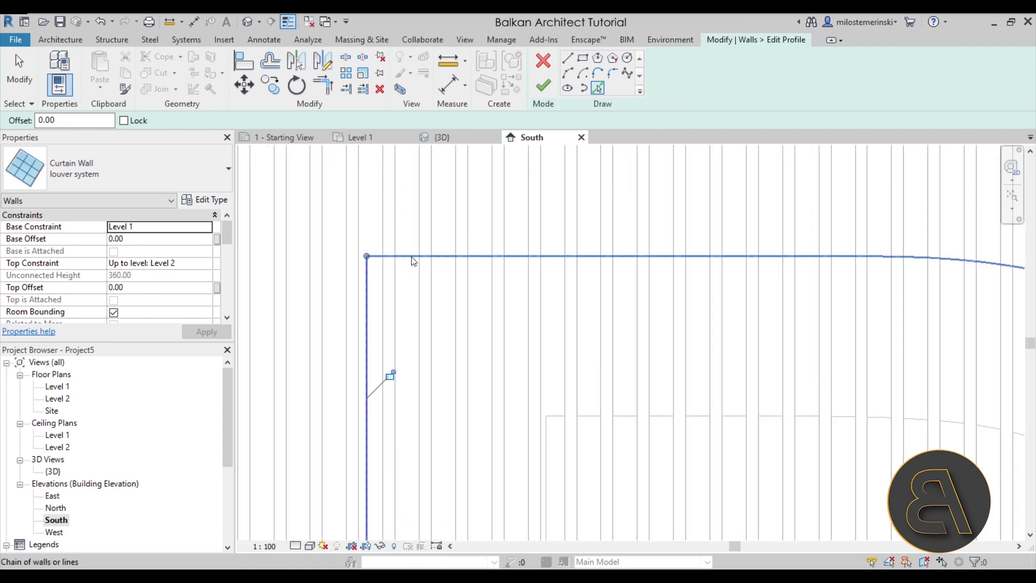
pyautogui.scroll(-3, 384, 212)
pyautogui.press('Escape')
pyautogui.click(377, 250)
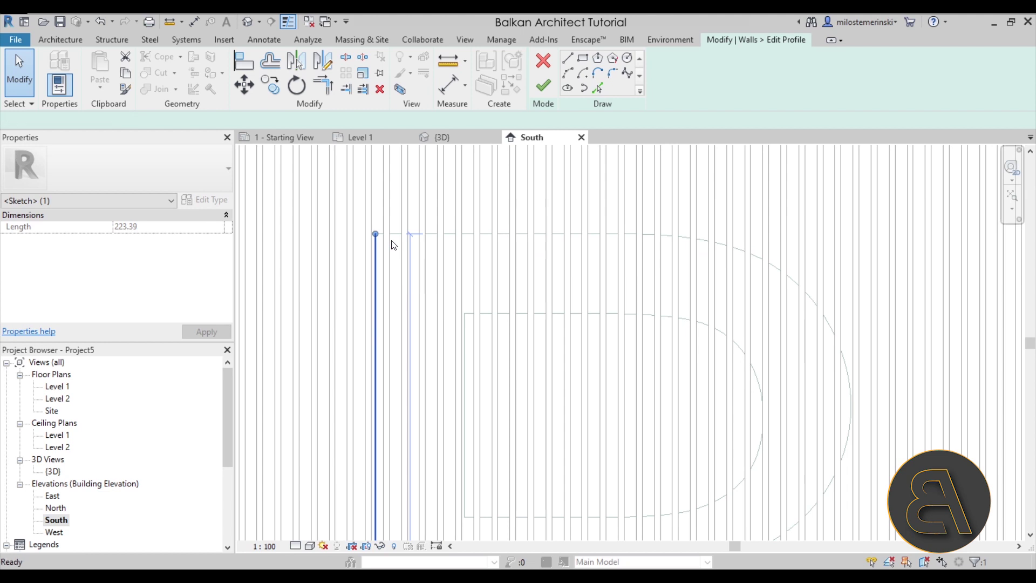
pyautogui.press('Escape')
# Pick the wall's left edge and the letter B's top curve as sketch lines
pyautogui.click(598, 87)
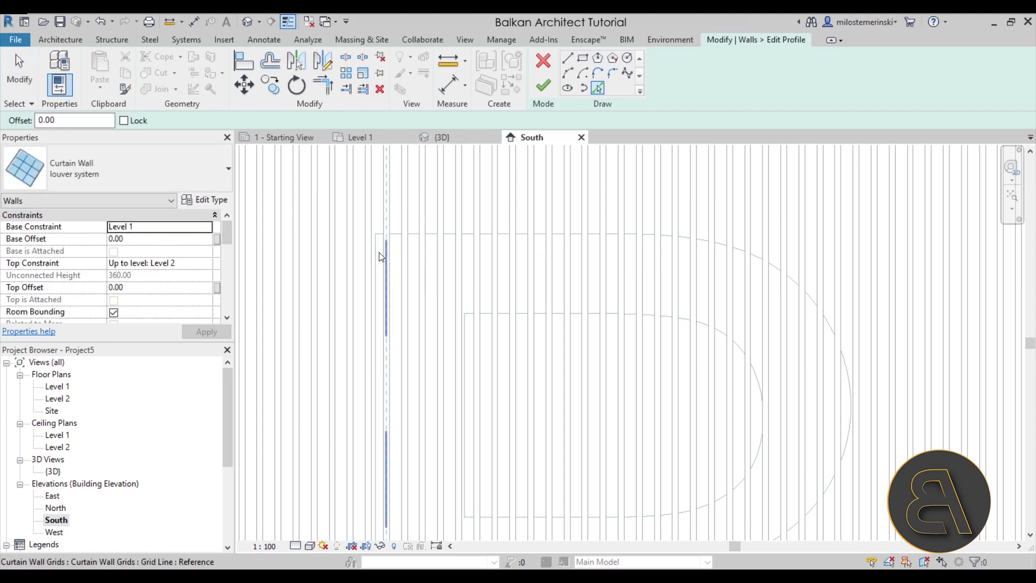
pyautogui.press('Tab')
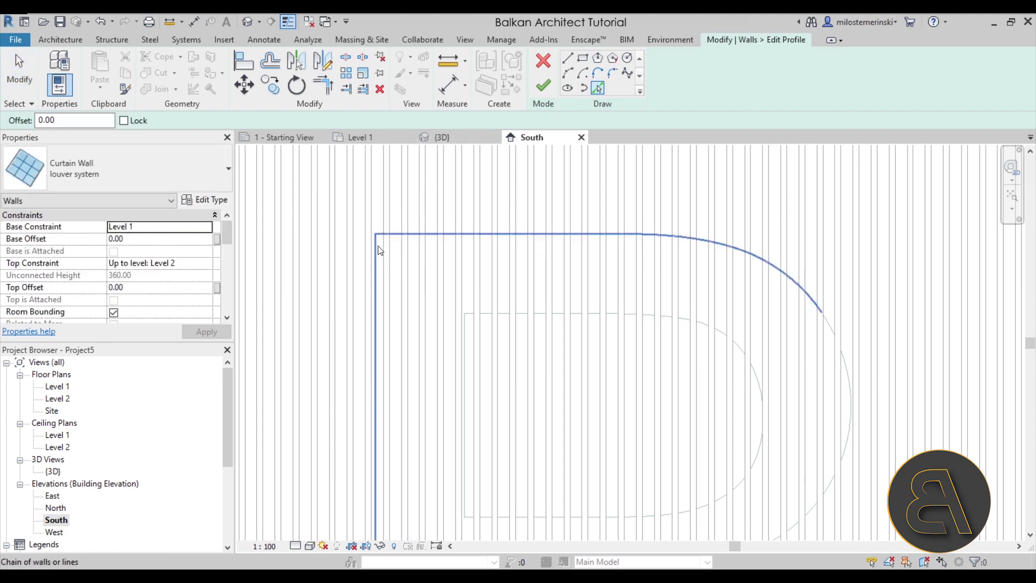
pyautogui.click(377, 245)
pyautogui.scroll(-3, 642, 222)
pyautogui.moveTo(555, 215); pyautogui.dragTo(503, 121, button='middle')
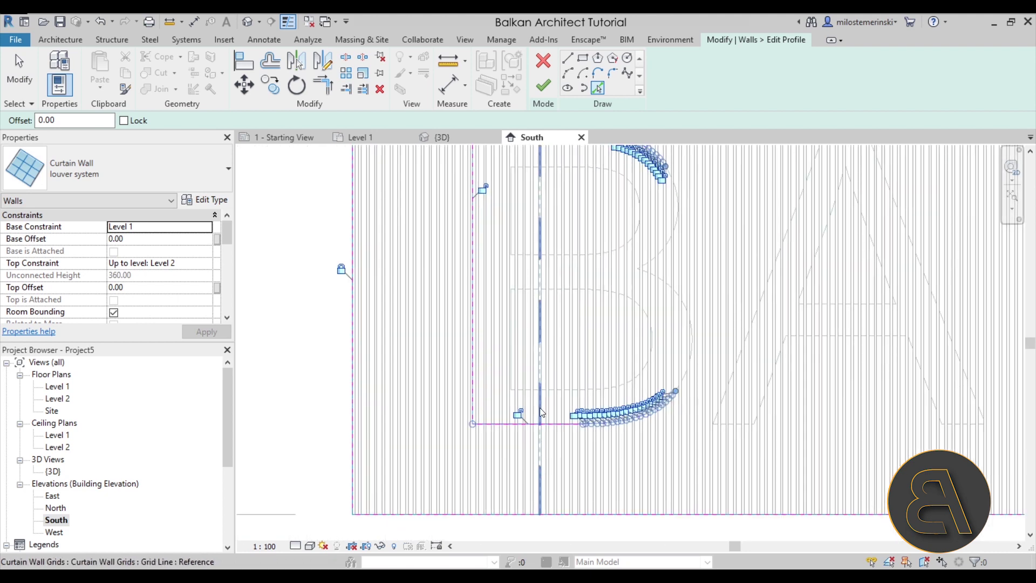
pyautogui.scroll(5, 640, 345)
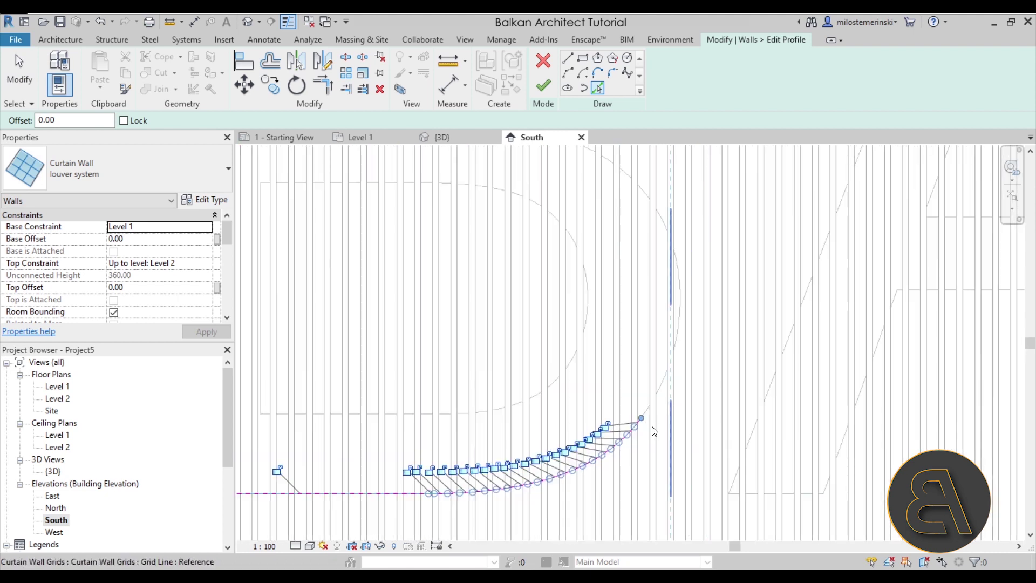
# Add the next edges along the B's curve to the profile sketch
pyautogui.click(634, 396)
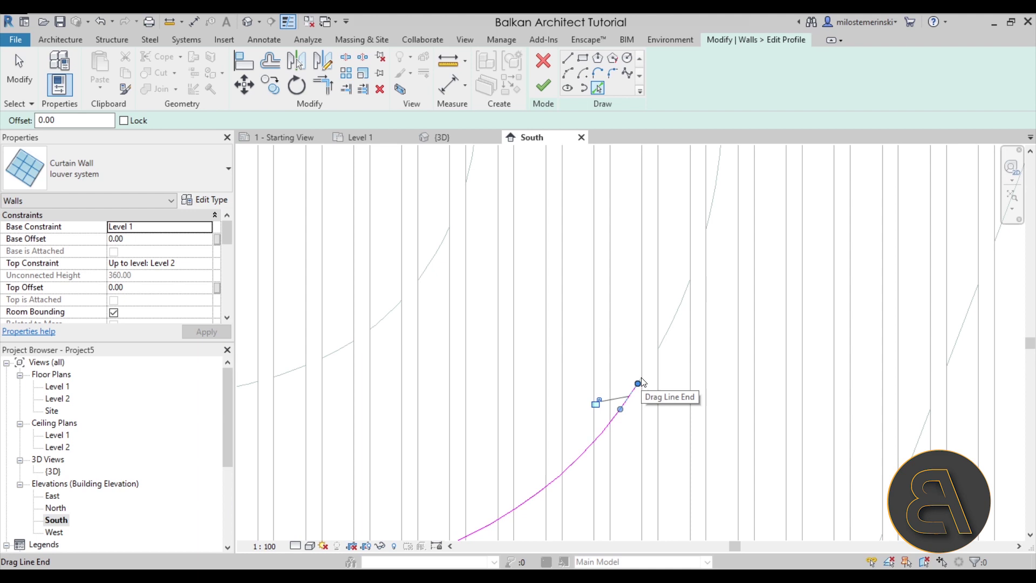
pyautogui.scroll(4, 641, 381)
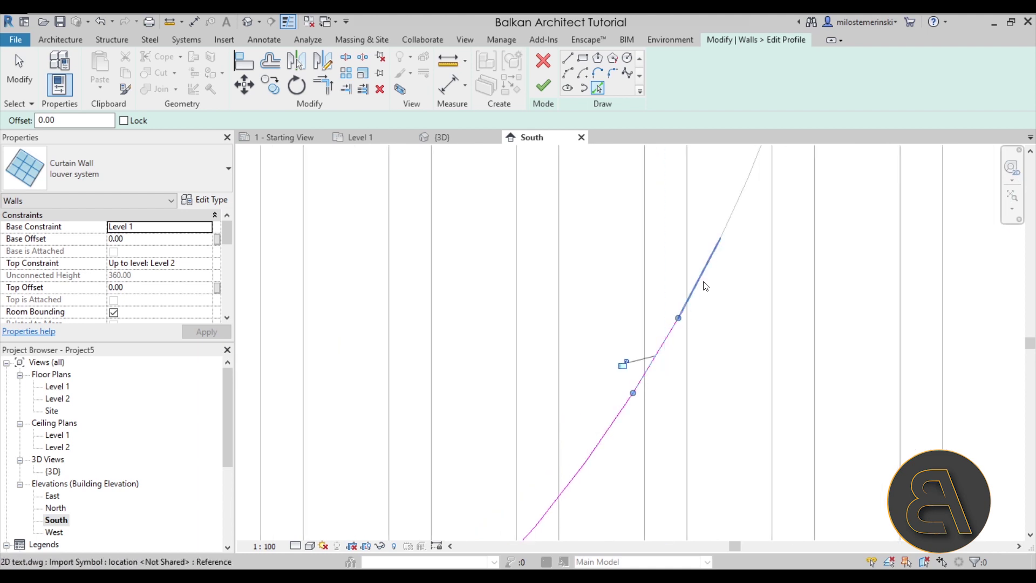
pyautogui.click(726, 223)
pyautogui.scroll(-2, 726, 223)
pyautogui.moveTo(726, 223)
pyautogui.mouseDown(button='middle')
pyautogui.moveTo(601, 488)
pyautogui.moveTo(586, 480)
pyautogui.mouseUp(button='middle')
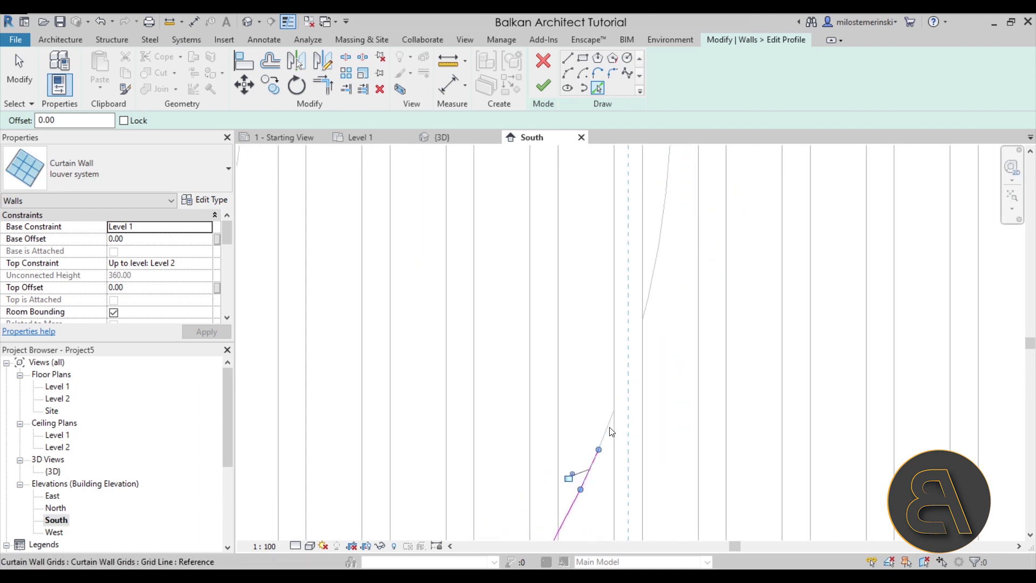
pyautogui.click(610, 432)
pyautogui.click(650, 315)
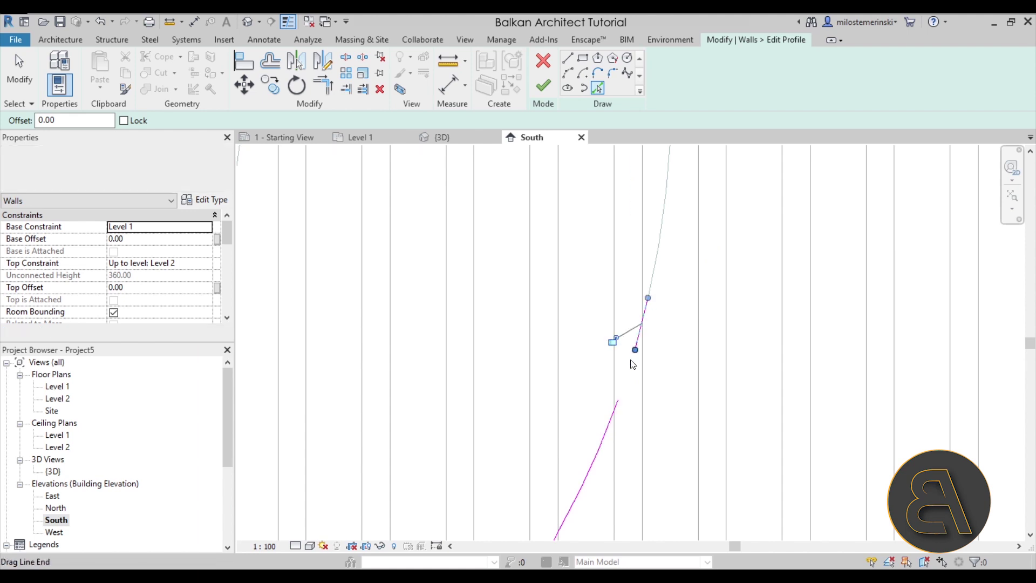
pyautogui.click(312, 546)
pyautogui.press('Escape')
# Add more curve edges and drag sketch line ends onto the B's curve
pyautogui.click(651, 267)
pyautogui.click(660, 225)
pyautogui.scroll(-1, 656, 256)
pyautogui.moveTo(655, 260); pyautogui.dragTo(551, 464, button='middle')
pyautogui.moveTo(566, 339); pyautogui.dragTo(563, 253)
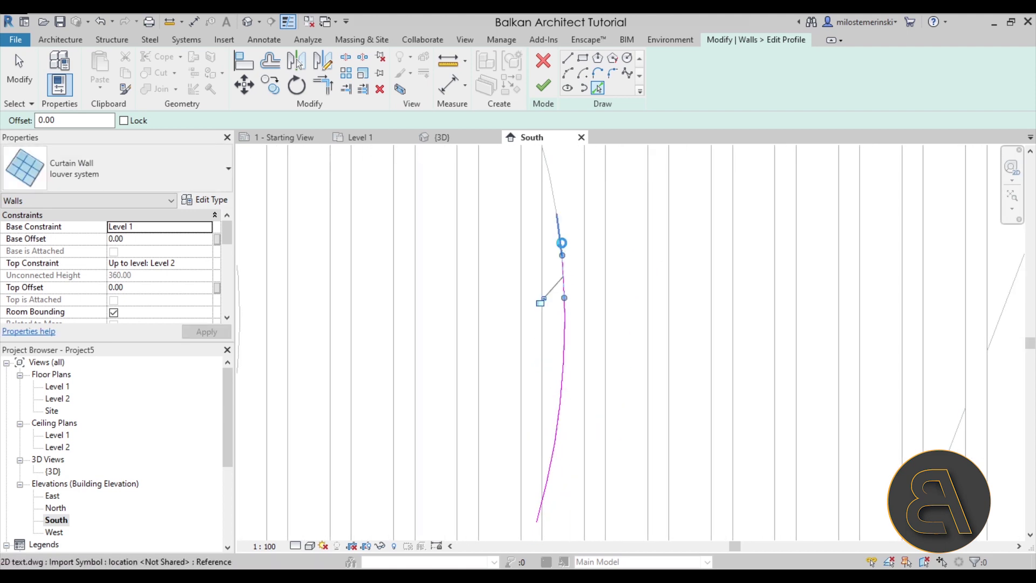
pyautogui.moveTo(572, 178); pyautogui.dragTo(592, 393, button='middle')
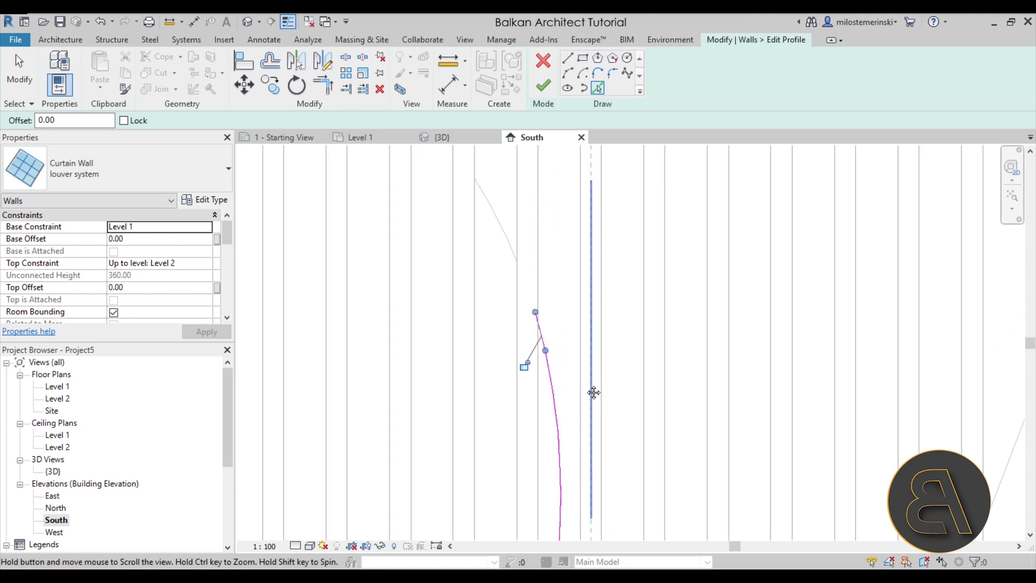
pyautogui.moveTo(533, 326); pyautogui.dragTo(507, 249)
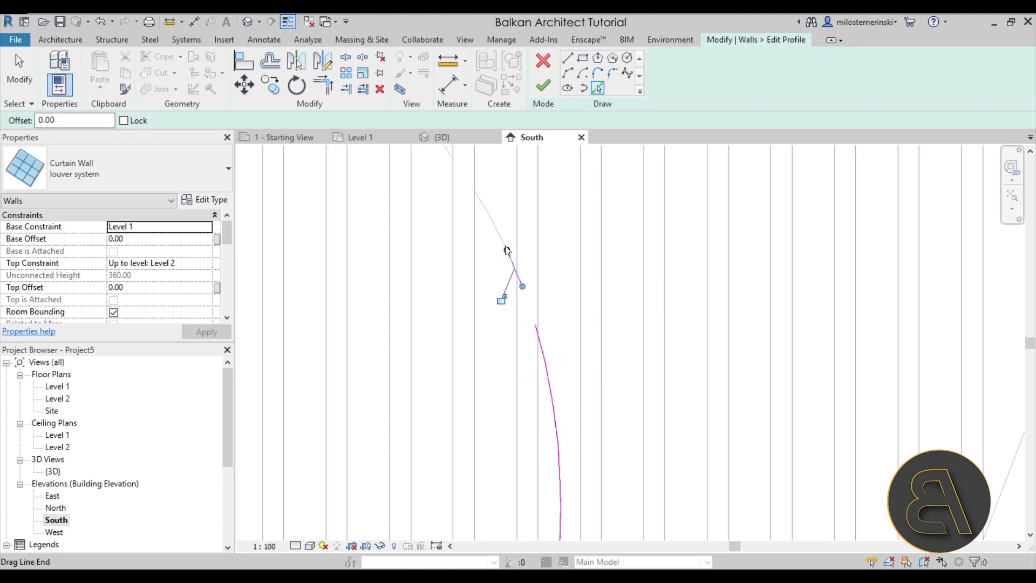
# Trace the last curve segments, joining the curve's top end to a vertical helper line
pyautogui.click(483, 205)
pyautogui.moveTo(452, 157); pyautogui.dragTo(540, 373, button='middle')
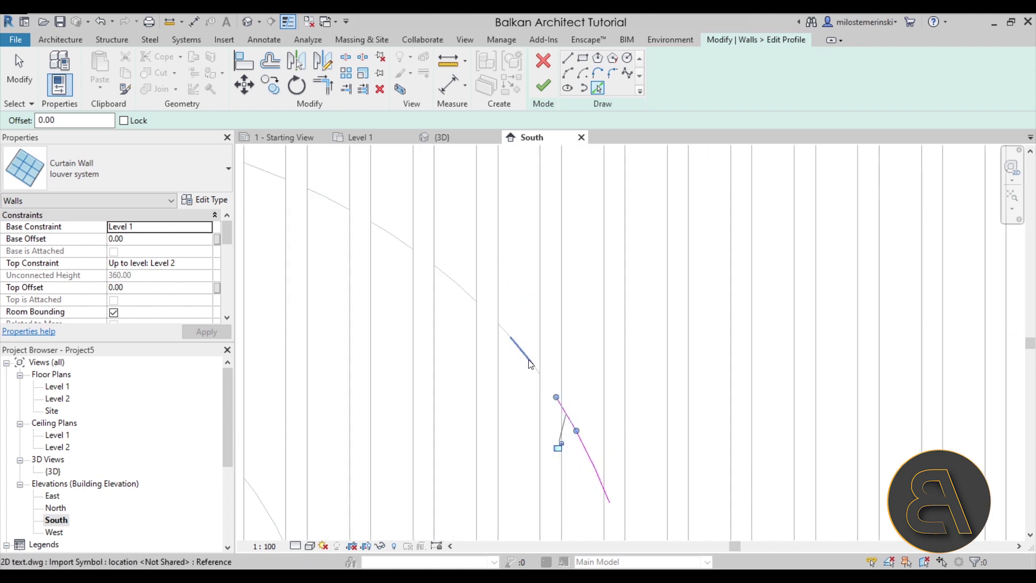
pyautogui.click(531, 365)
pyautogui.click(509, 329)
pyautogui.click(503, 328)
pyautogui.moveTo(502, 331); pyautogui.dragTo(451, 280)
pyautogui.click(444, 273)
# Delete the temporary vertical helper line from the profile sketch
pyautogui.press('Escape')
pyautogui.click(489, 279)
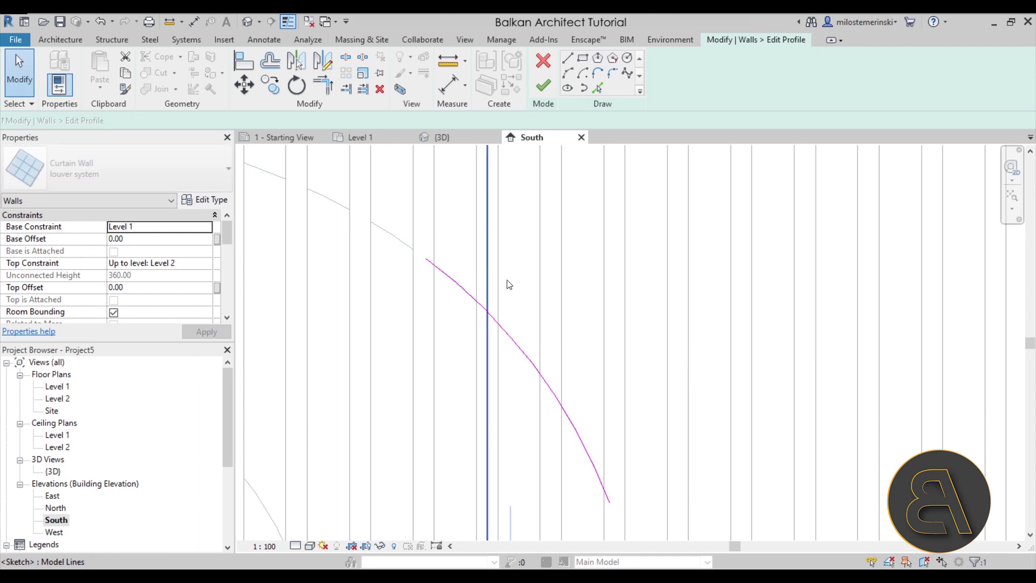
pyautogui.press('Delete')
pyautogui.scroll(-2, 468, 316)
pyautogui.scroll(-4, 578, 264)
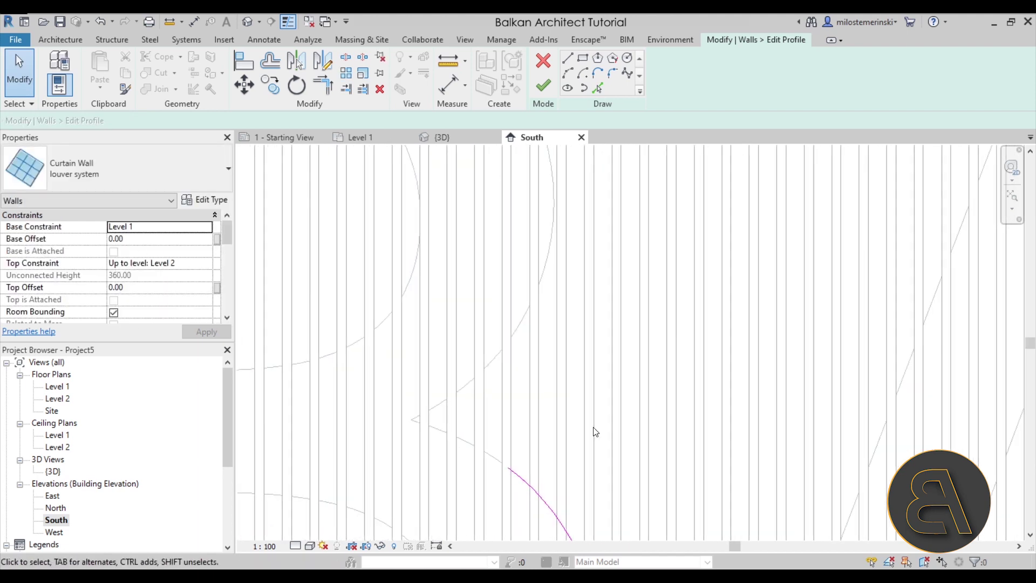
# Chain-pick the next run of the B's curve edges into the sketch
pyautogui.click(601, 88)
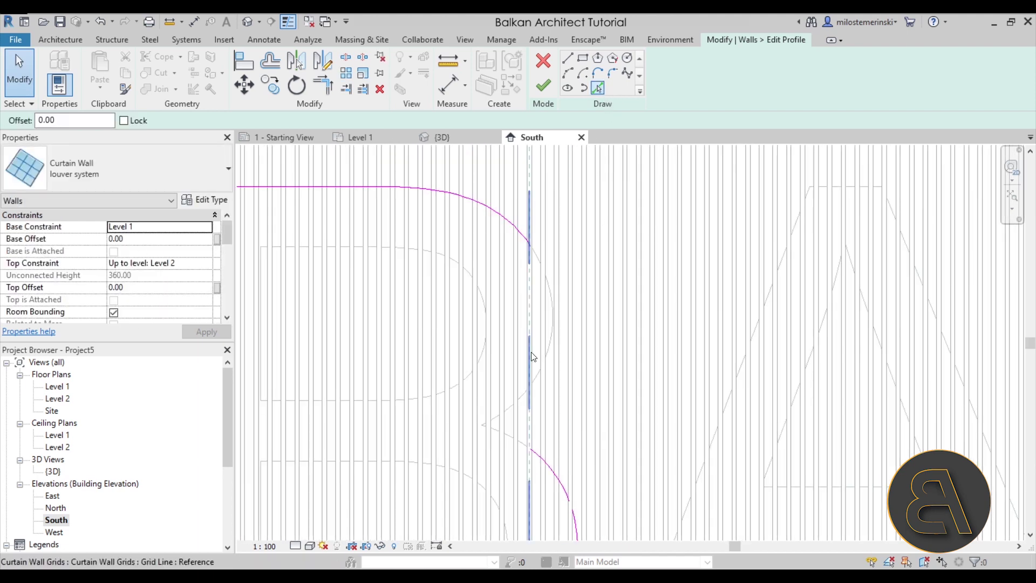
pyautogui.scroll(2, 522, 405)
pyautogui.press('Tab')
pyautogui.press('Tab')
pyautogui.press('Tab')
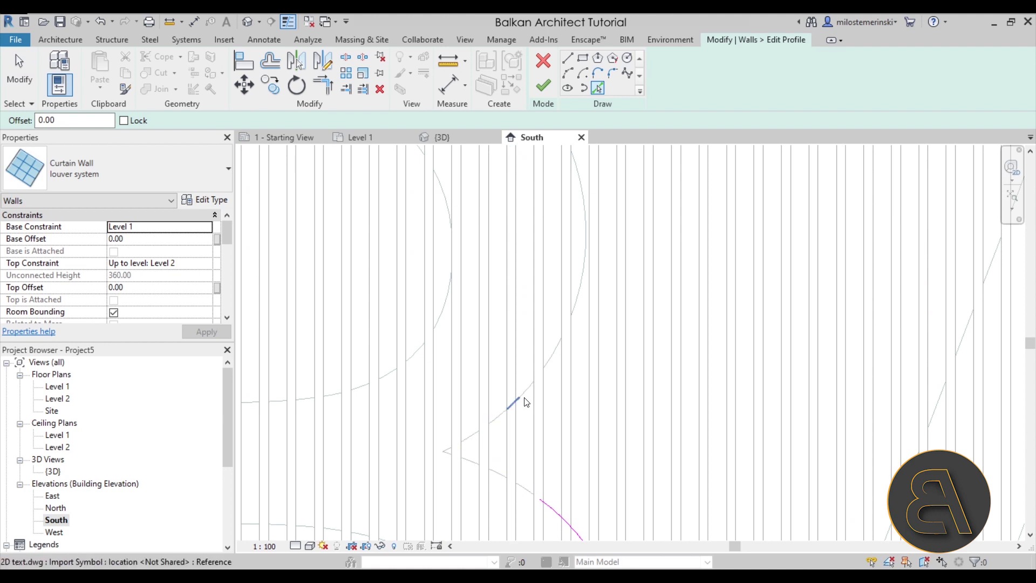
pyautogui.click(526, 402)
pyautogui.scroll(5, 550, 454)
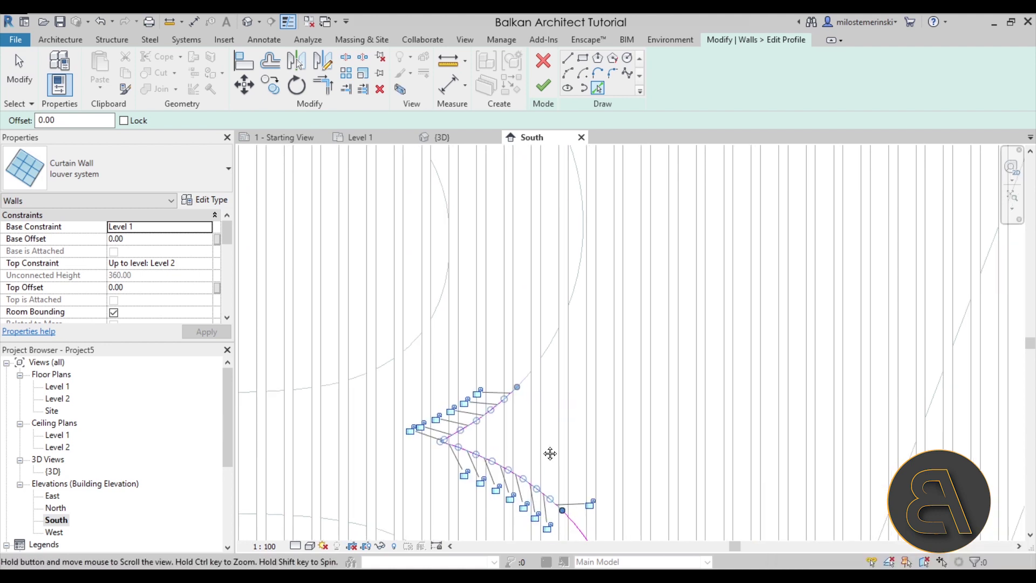
pyautogui.press('Escape')
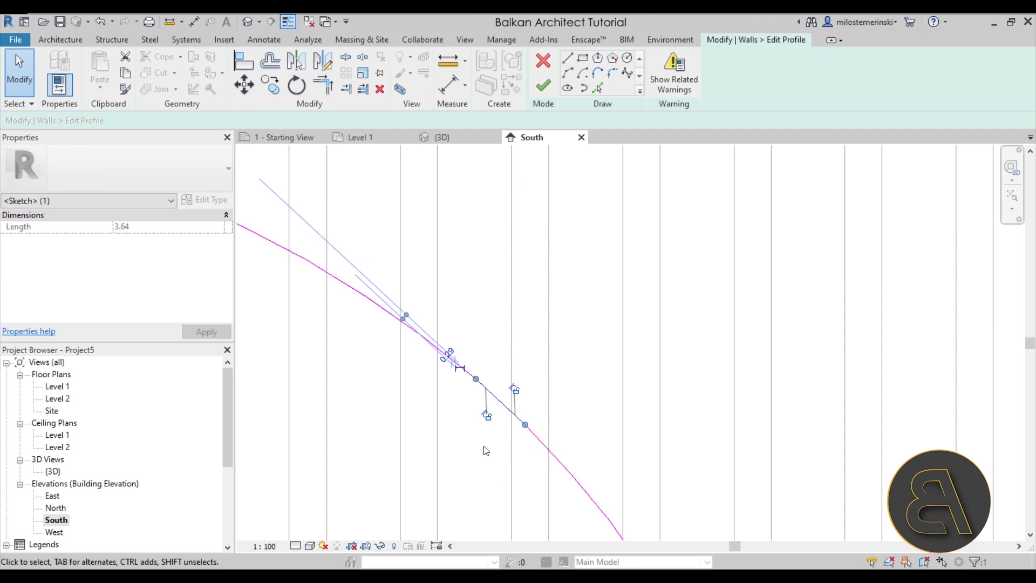
pyautogui.scroll(-4, 495, 413)
pyautogui.moveTo(454, 474); pyautogui.dragTo(526, 482, button='middle')
# Add the arc segment at the joint and slide its upper end along the curve
pyautogui.click(597, 88)
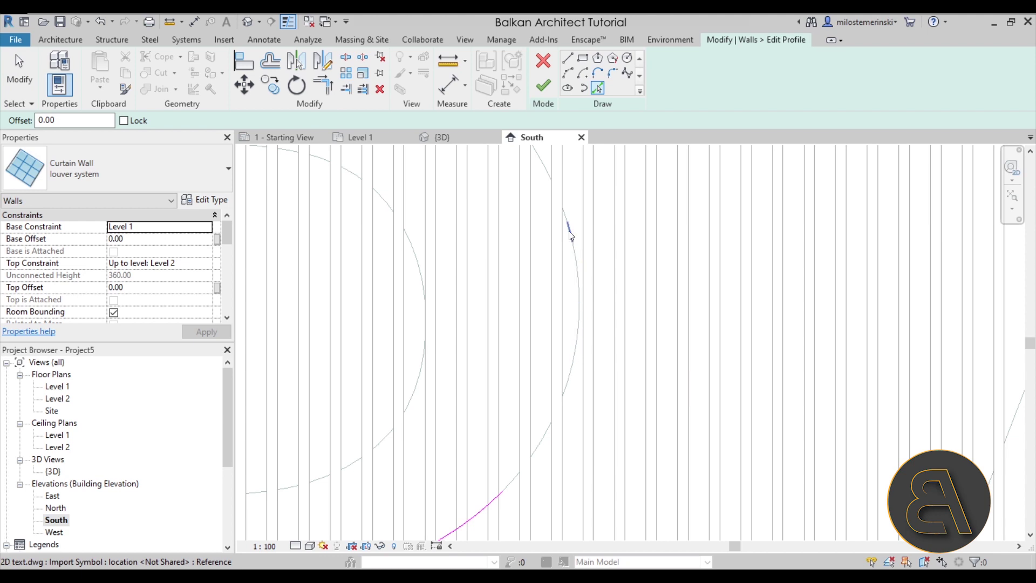
pyautogui.moveTo(539, 165); pyautogui.dragTo(527, 328, button='middle')
pyautogui.scroll(2, 518, 335)
pyautogui.click(515, 338)
pyautogui.scroll(1, 513, 322)
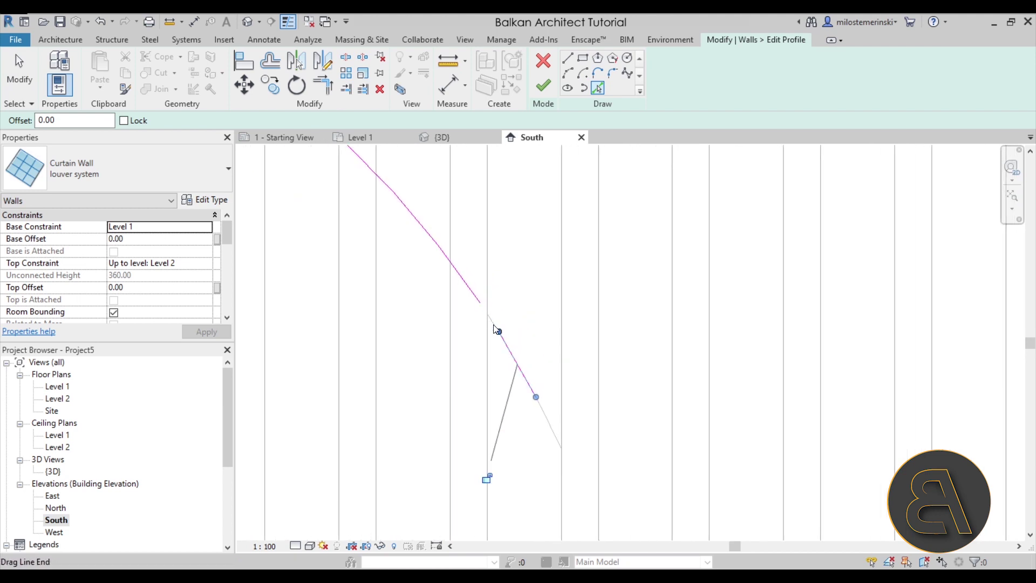
pyautogui.moveTo(497, 330); pyautogui.dragTo(495, 324)
pyautogui.press('Escape')
pyautogui.press('Escape')
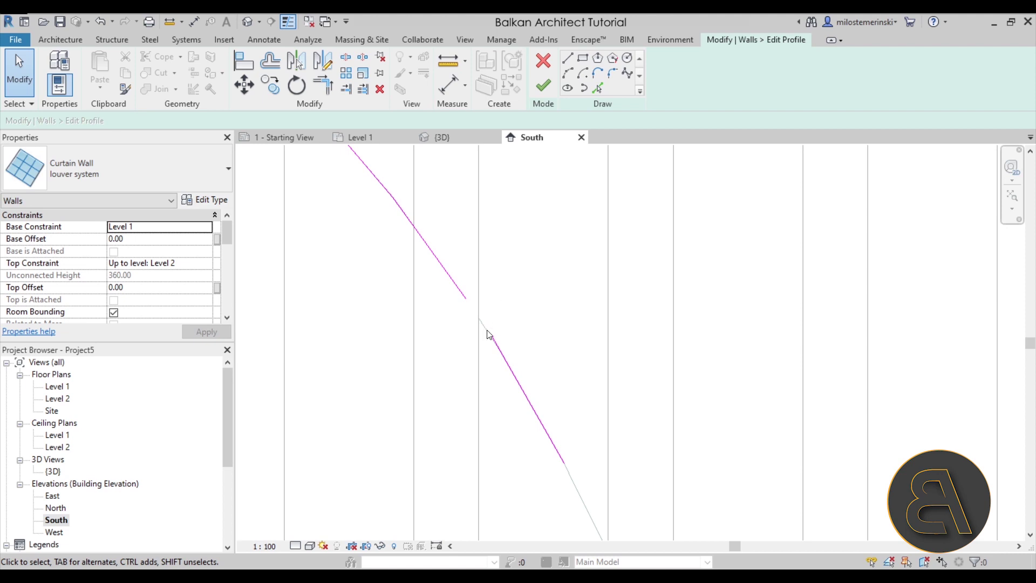
# Add the middle-notch segment and move the lower line's end to meet it
pyautogui.click(597, 86)
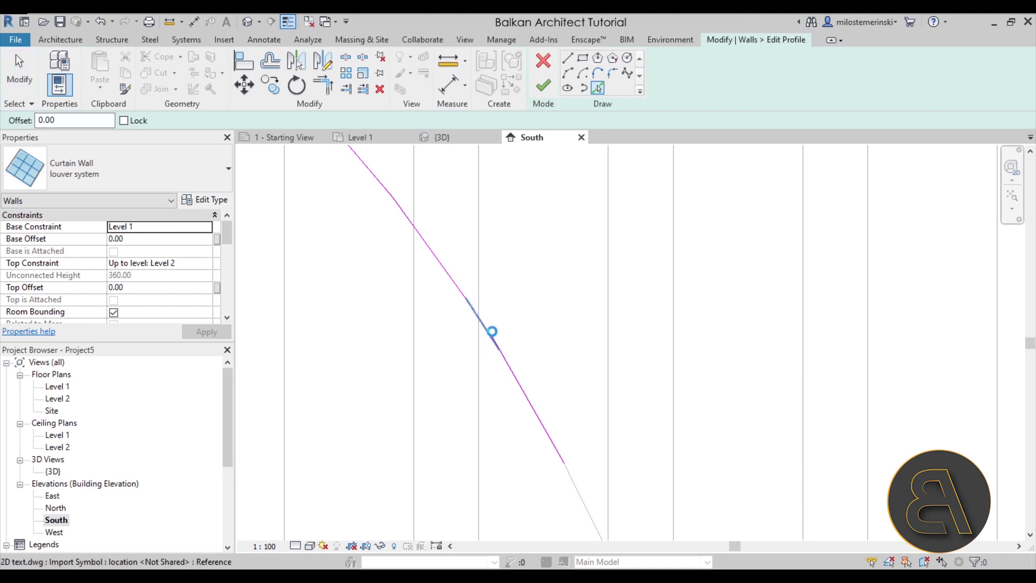
pyautogui.click(492, 331)
pyautogui.scroll(2, 507, 349)
pyautogui.press('Escape')
pyautogui.press('Escape')
pyautogui.click(502, 369)
pyautogui.moveTo(477, 327); pyautogui.dragTo(491, 351)
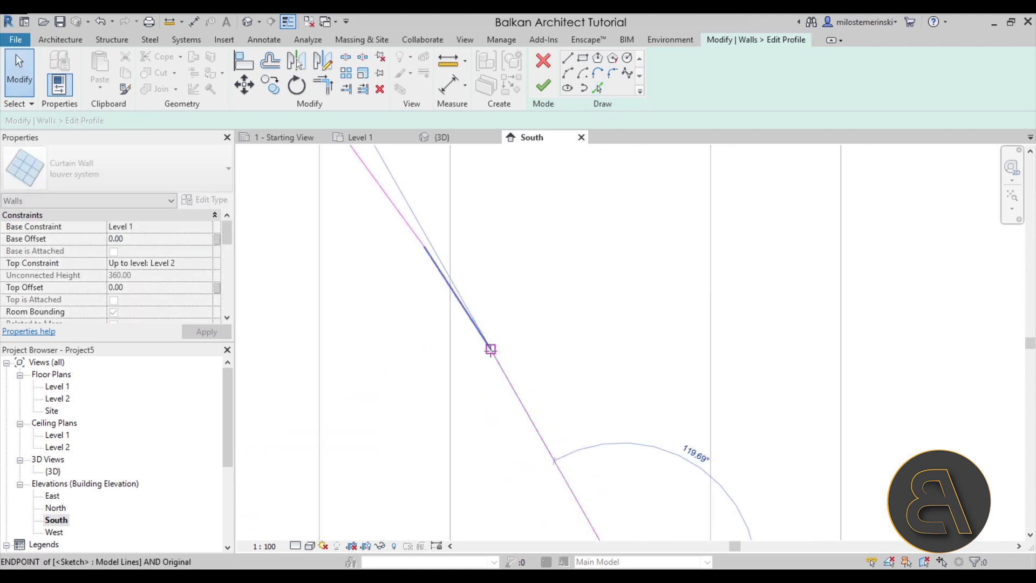
# Trace the diagonal segment and the following segments down the B's curve
pyautogui.click(597, 88)
pyautogui.scroll(-2, 474, 202)
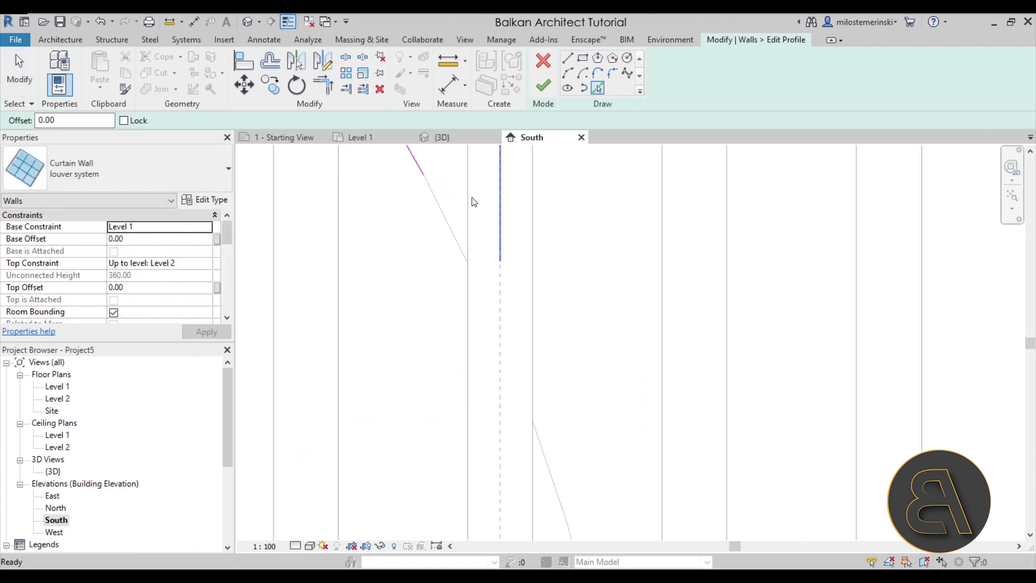
pyautogui.click(460, 245)
pyautogui.scroll(-3, 468, 233)
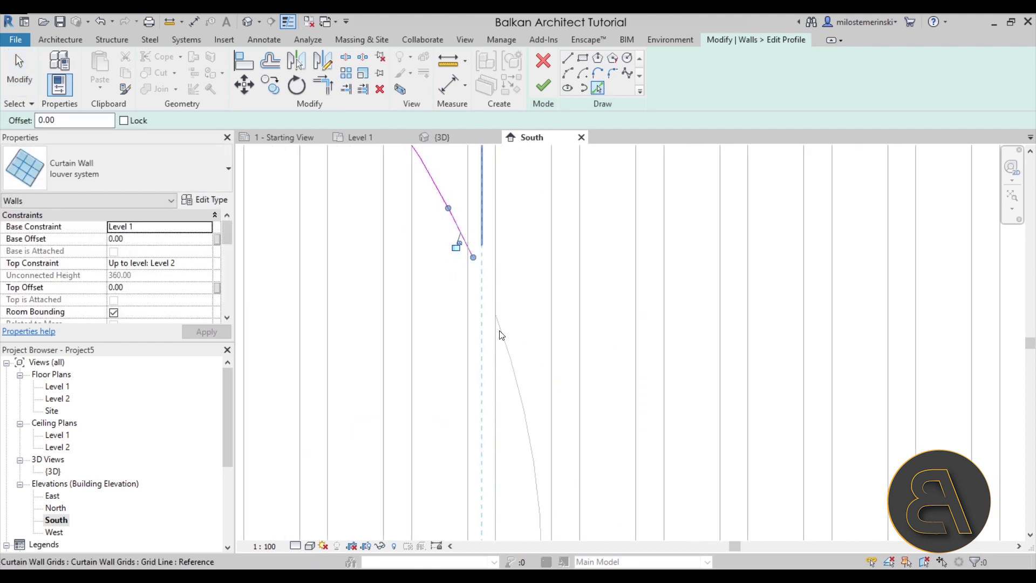
pyautogui.click(507, 343)
pyautogui.click(534, 444)
pyautogui.click(540, 485)
pyautogui.scroll(-2, 541, 488)
pyautogui.moveTo(542, 490); pyautogui.dragTo(469, 206, button='middle')
# Pick the short segments around the B's lower bowl into the sketch
pyautogui.click(468, 243)
pyautogui.click(468, 296)
pyautogui.click(463, 330)
pyautogui.click(456, 361)
pyautogui.click(446, 384)
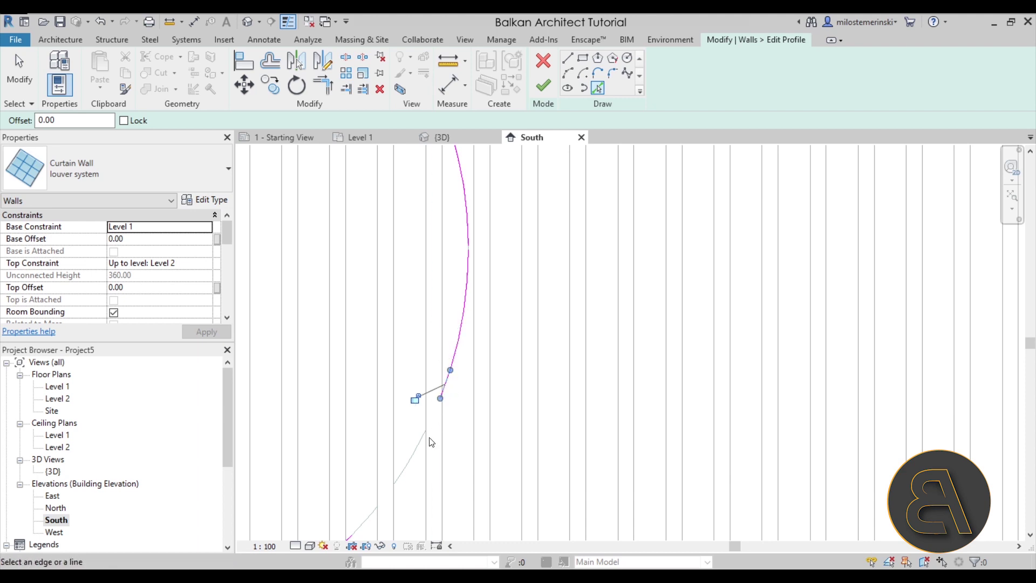
pyautogui.click(420, 440)
pyautogui.click(407, 473)
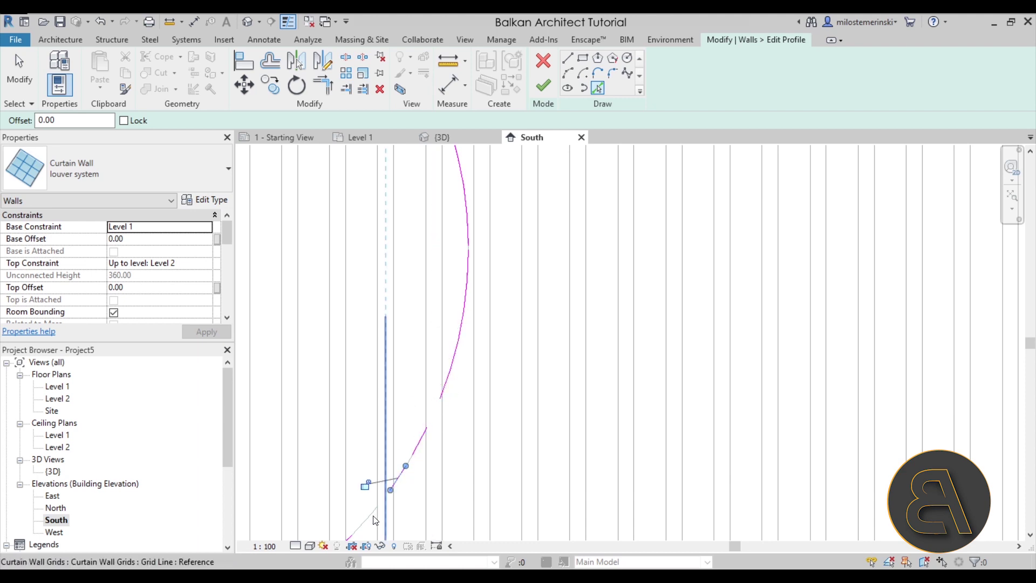
pyautogui.scroll(-4, 367, 521)
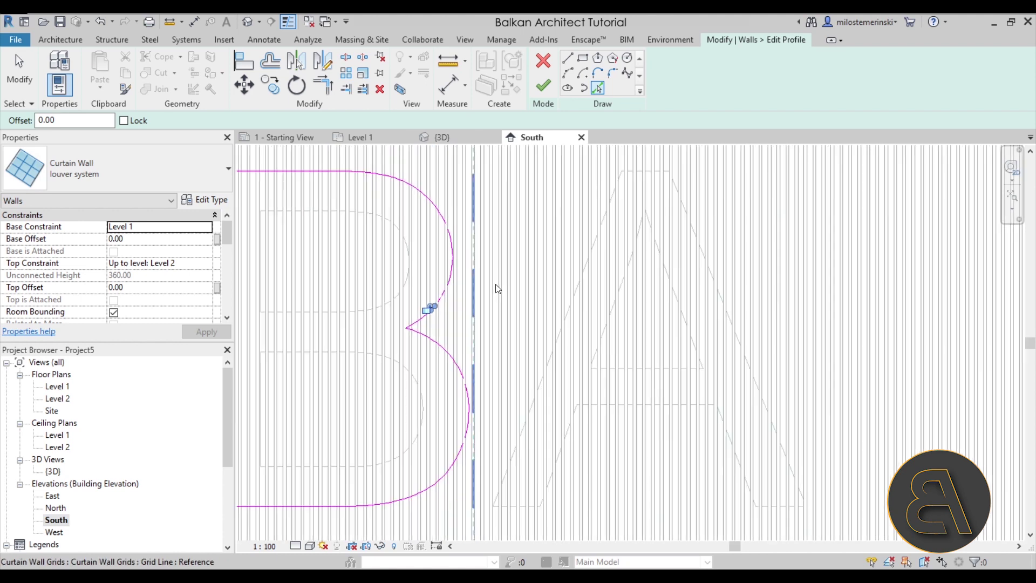
# Add the A's inner triangle and outer outline to the profile sketch
pyautogui.scroll(5, 496, 284)
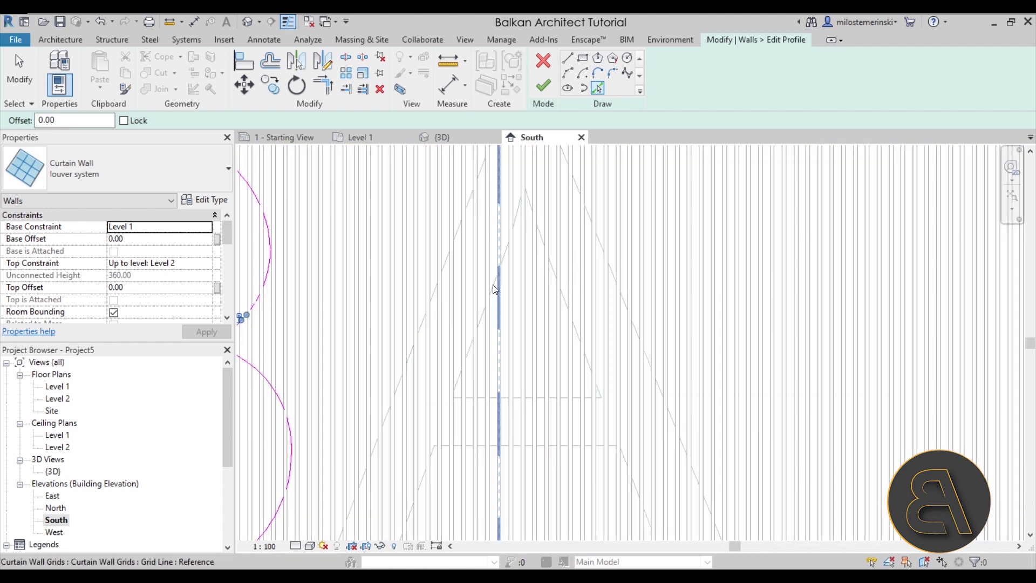
pyautogui.scroll(-3, 494, 289)
pyautogui.press('Tab')
pyautogui.click(494, 288)
pyautogui.scroll(-1, 568, 305)
pyautogui.scroll(-2, 568, 306)
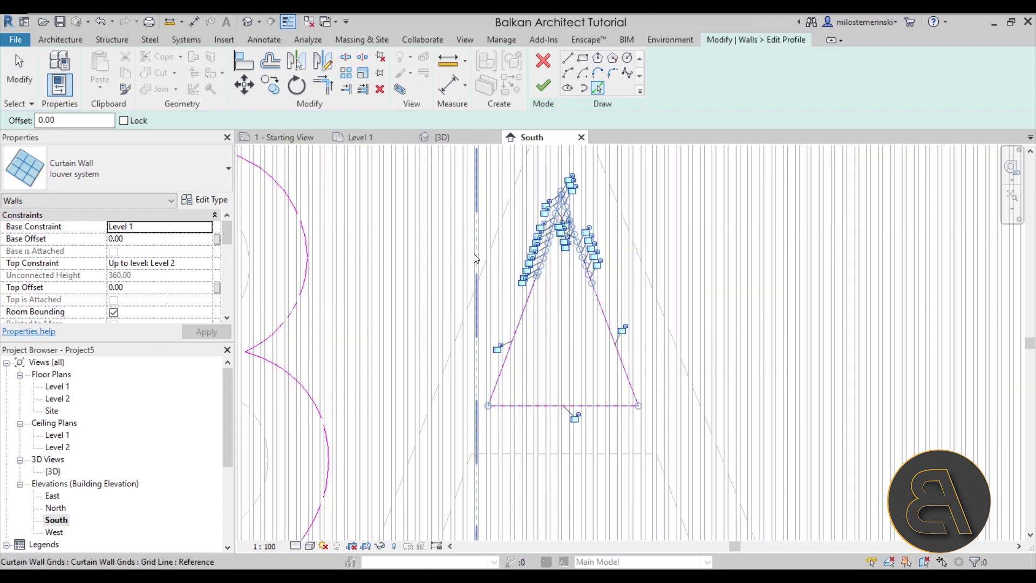
pyautogui.scroll(3, 489, 289)
pyautogui.press('Tab')
pyautogui.click(489, 289)
# Chain-pick the top and left edges of the B's upper counter
pyautogui.scroll(-3, 631, 341)
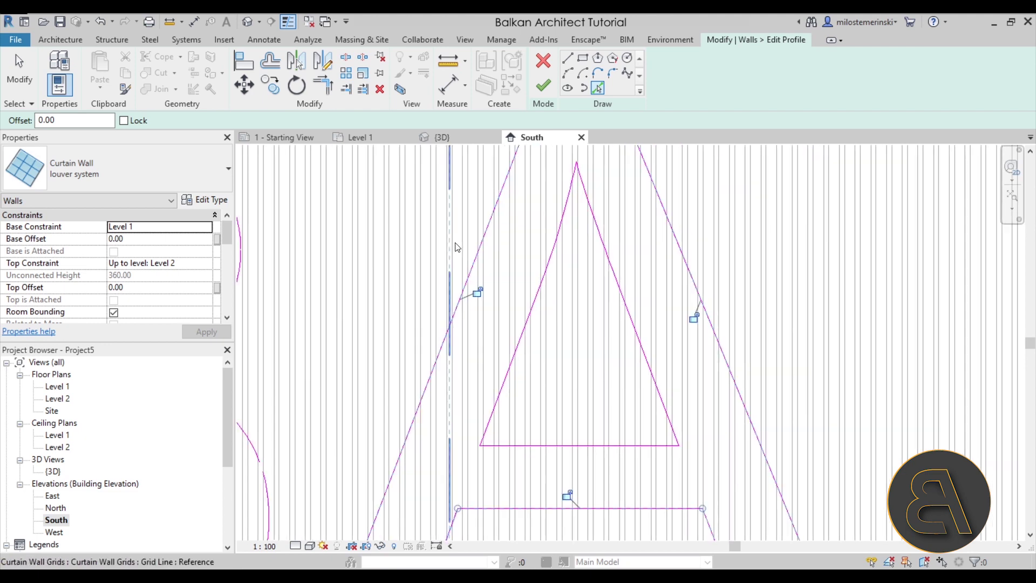
pyautogui.scroll(5, 385, 333)
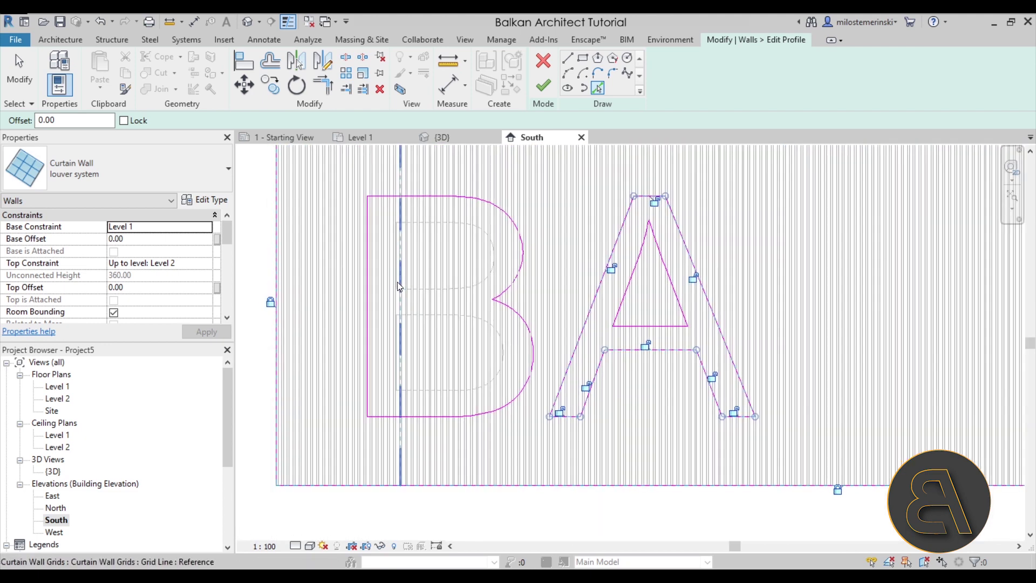
pyautogui.scroll(2, 417, 313)
pyautogui.press('Tab')
pyautogui.scroll(-4, 404, 313)
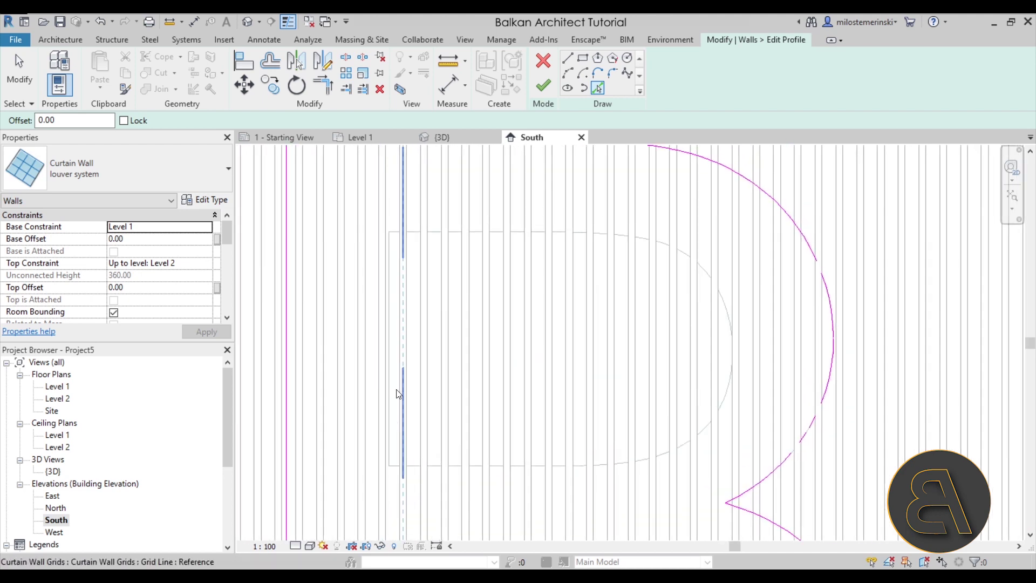
pyautogui.press('Tab')
pyautogui.click(396, 238)
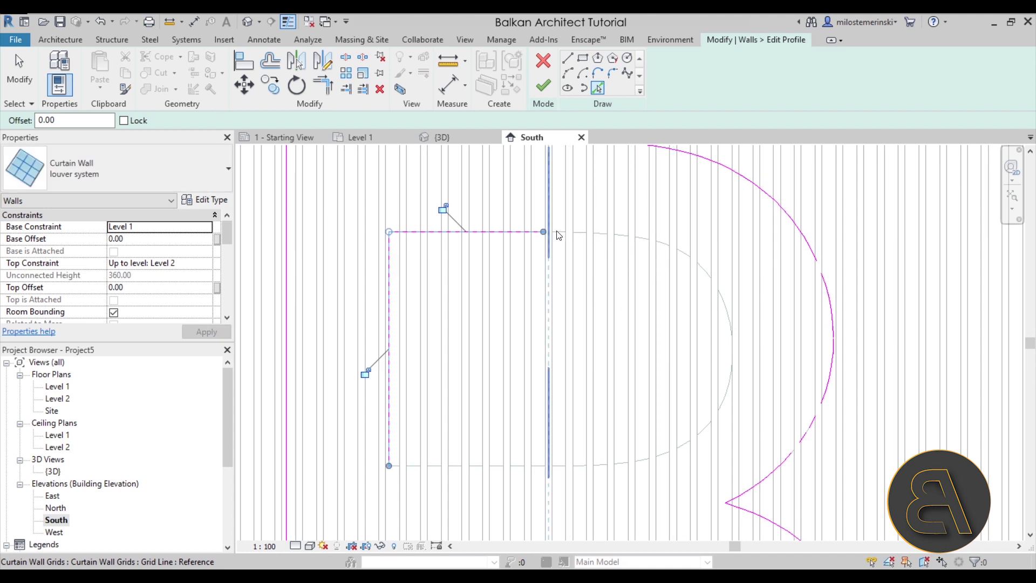
pyautogui.scroll(4, 568, 233)
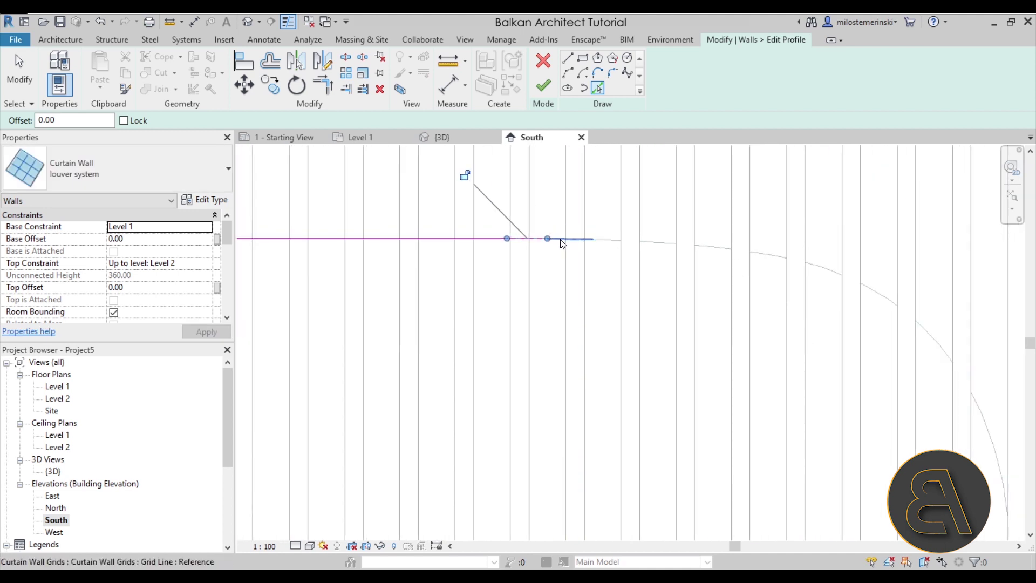
# Extend the counter's top line toward the arc and add the counter's curved edge
pyautogui.moveTo(662, 247); pyautogui.dragTo(786, 264)
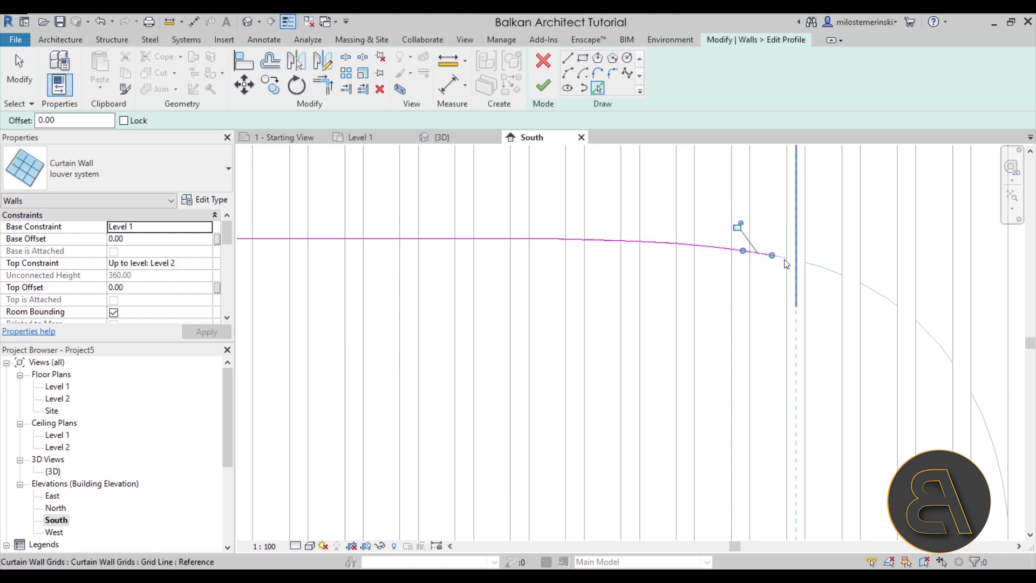
pyautogui.click(828, 272)
pyautogui.scroll(-2, 783, 291)
pyautogui.scroll(-3, 939, 302)
pyautogui.moveTo(939, 302)
pyautogui.mouseDown(button='middle')
pyautogui.moveTo(455, 293)
pyautogui.moveTo(433, 275)
pyautogui.mouseUp(button='middle')
pyautogui.scroll(-2, 433, 275)
pyautogui.scroll(3, 515, 286)
# Draw a straight line closing the upper gap in the B's arc
pyautogui.click(567, 58)
pyautogui.scroll(2, 520, 244)
pyautogui.click(508, 288)
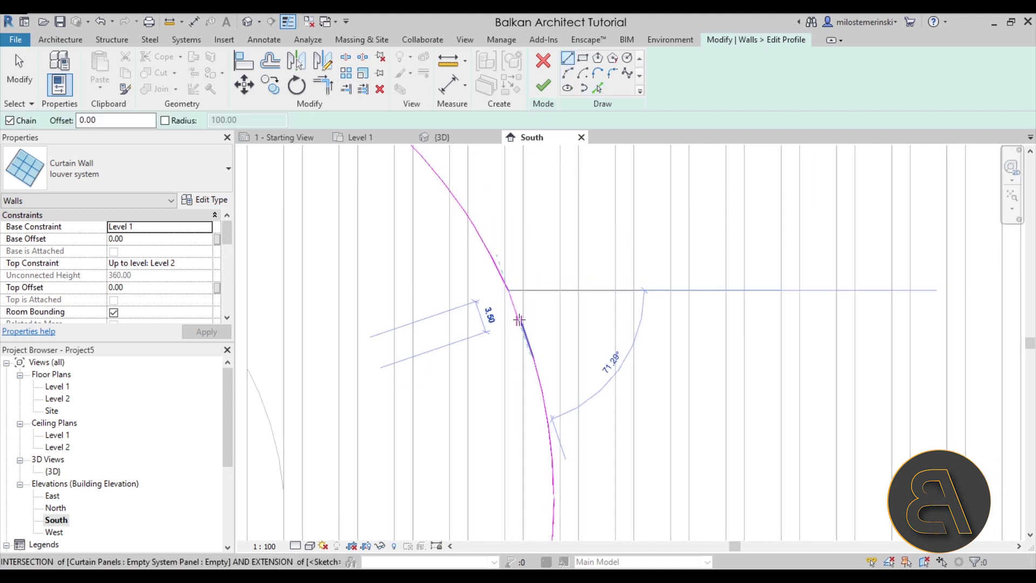
pyautogui.click(522, 324)
pyautogui.scroll(-2, 558, 354)
pyautogui.moveTo(546, 291); pyautogui.dragTo(457, 17, button='middle')
pyautogui.scroll(3, 447, 249)
# Draw two short lines closing the lower gaps in the B's outline
pyautogui.click(453, 279)
pyautogui.click(434, 323)
pyautogui.press('Escape')
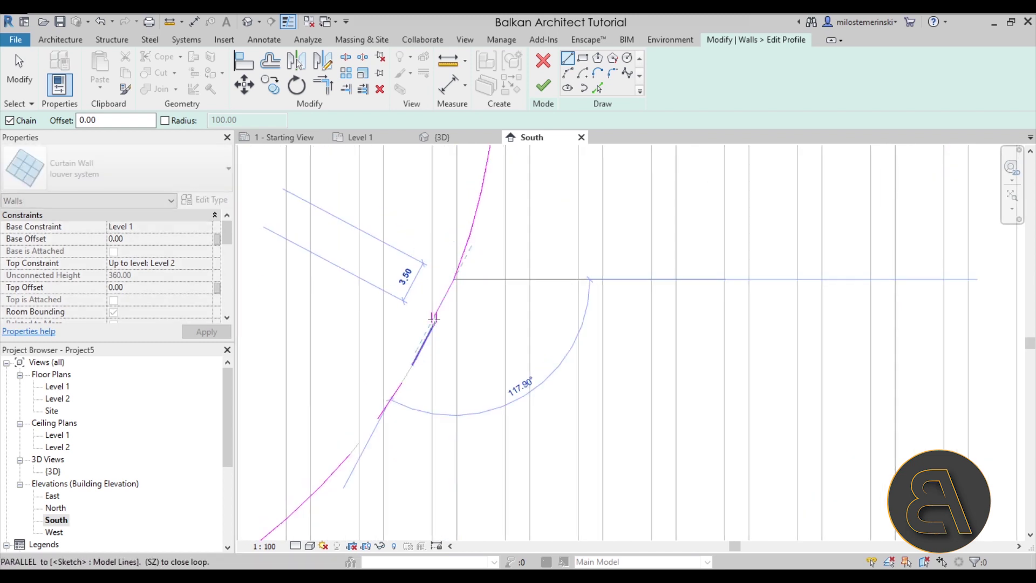
pyautogui.click(376, 419)
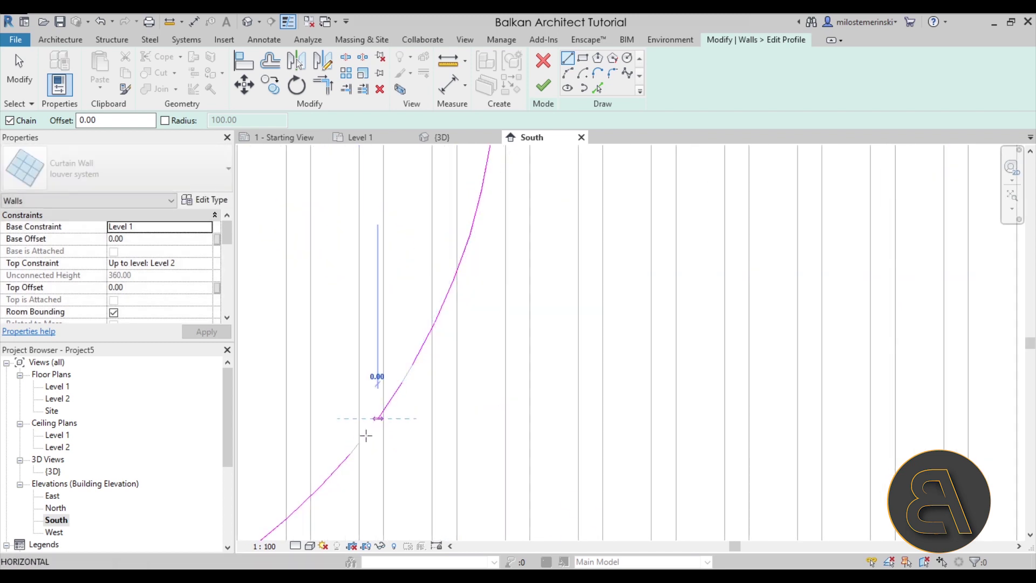
pyautogui.click(351, 454)
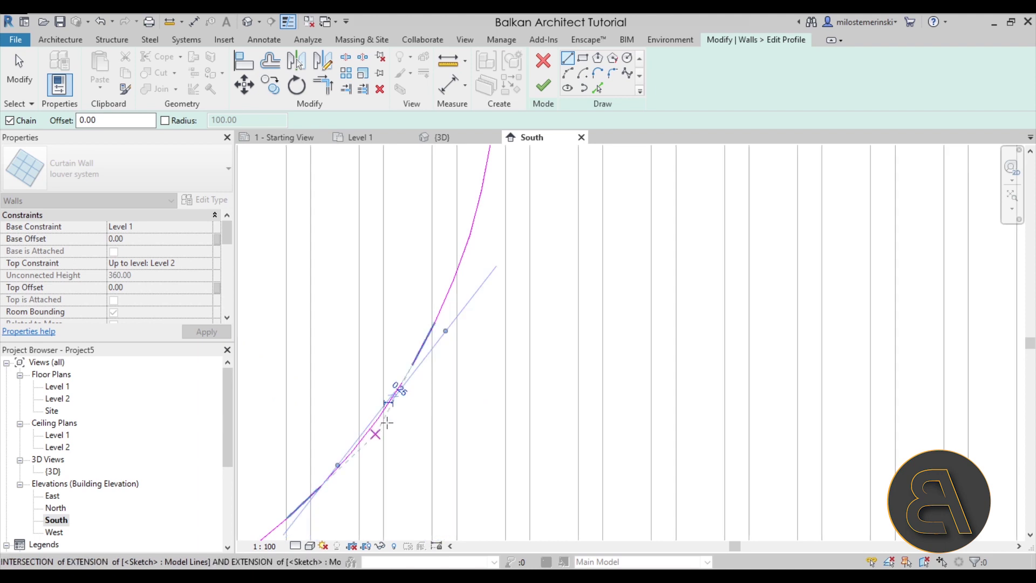
pyautogui.press('Escape')
# Cancel the extra line and finish the wall profile edit
pyautogui.click(413, 364)
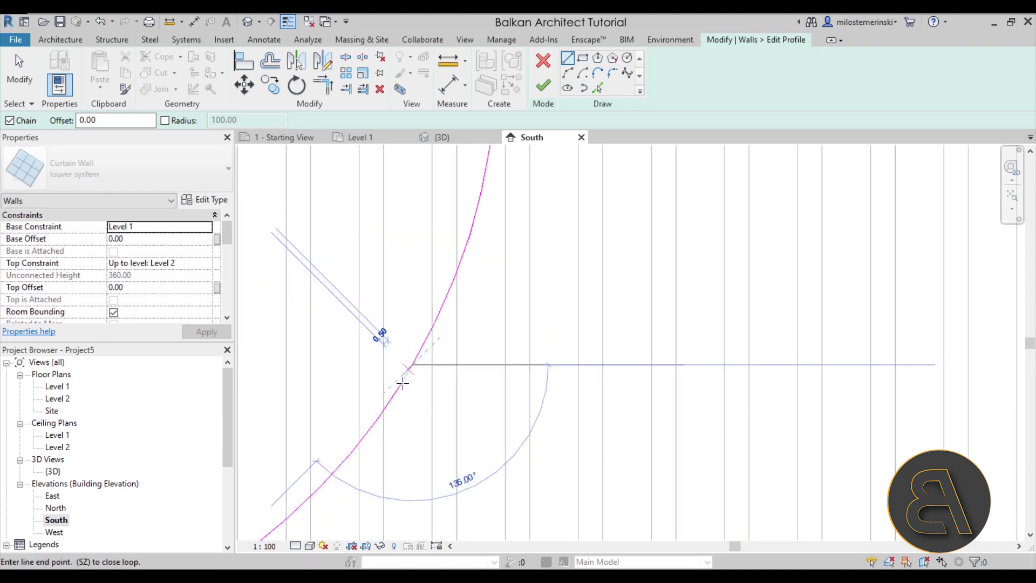
pyautogui.scroll(-3, 495, 343)
pyautogui.scroll(-5, 495, 342)
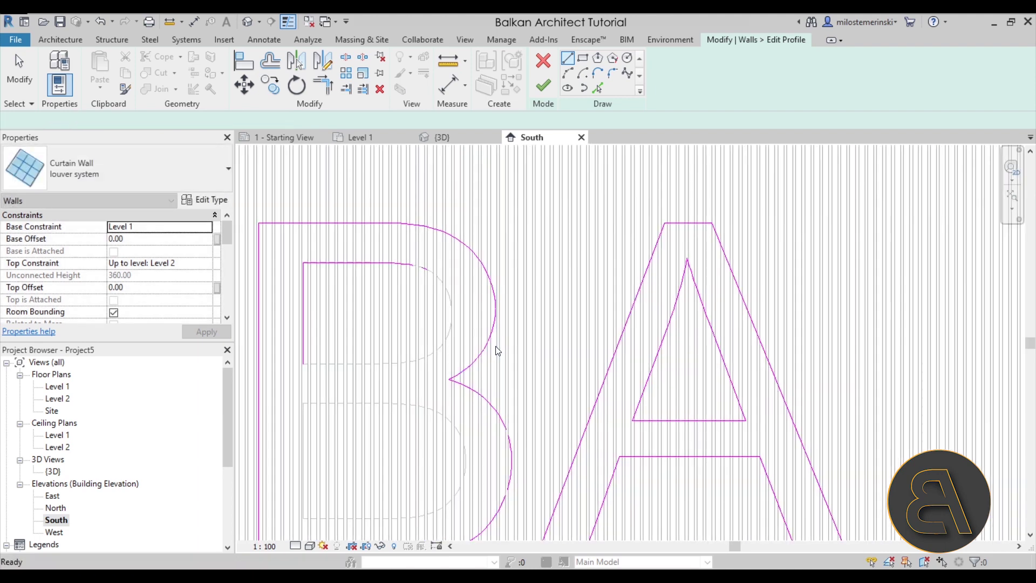
pyautogui.press('Escape')
pyautogui.press('Escape')
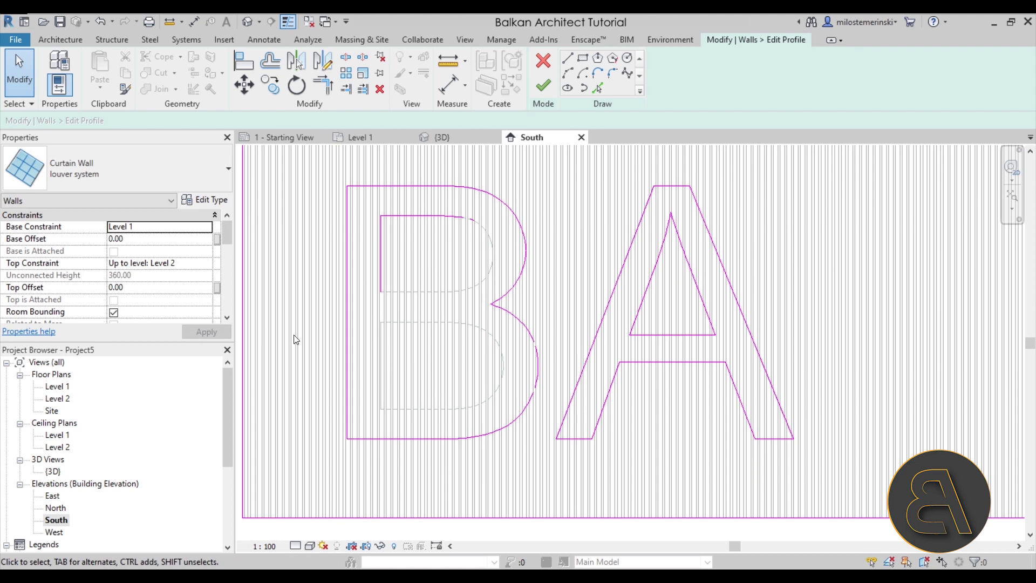
pyautogui.scroll(-1, 488, 475)
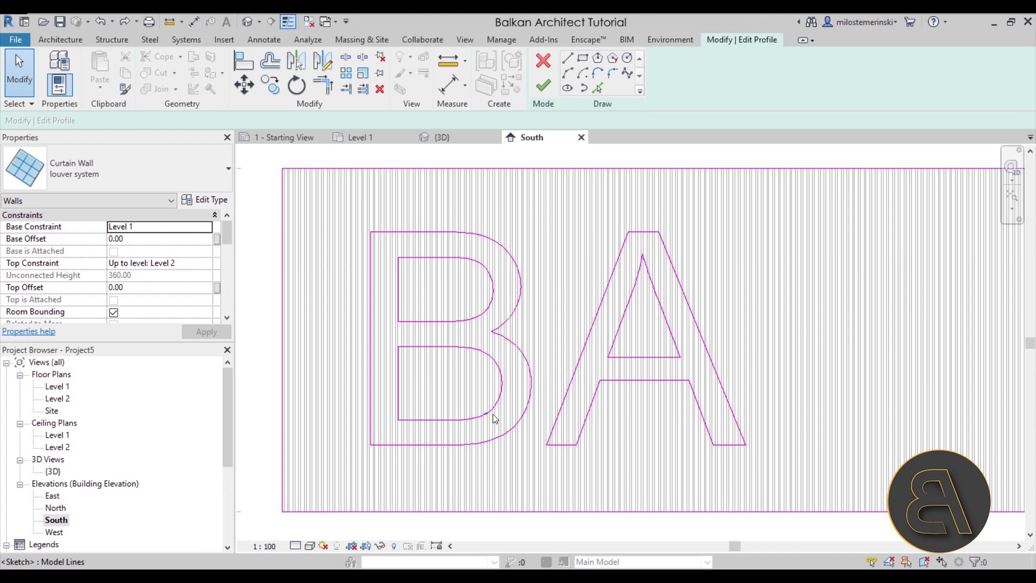
pyautogui.click(545, 87)
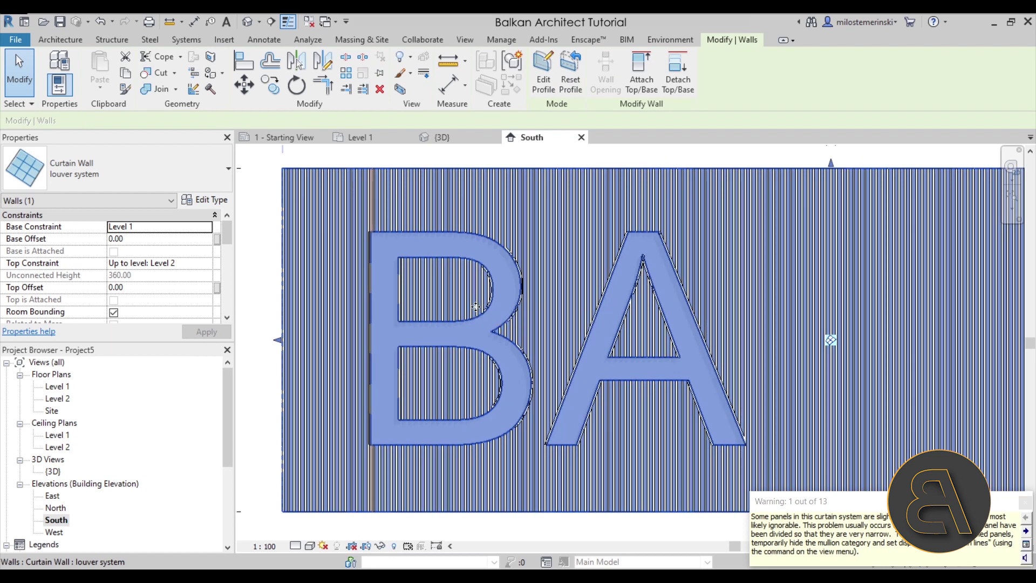
# Dismiss the narrow panels warning, then view the recessed B and A letters frontally in the 3D view
pyautogui.click(1025, 502)
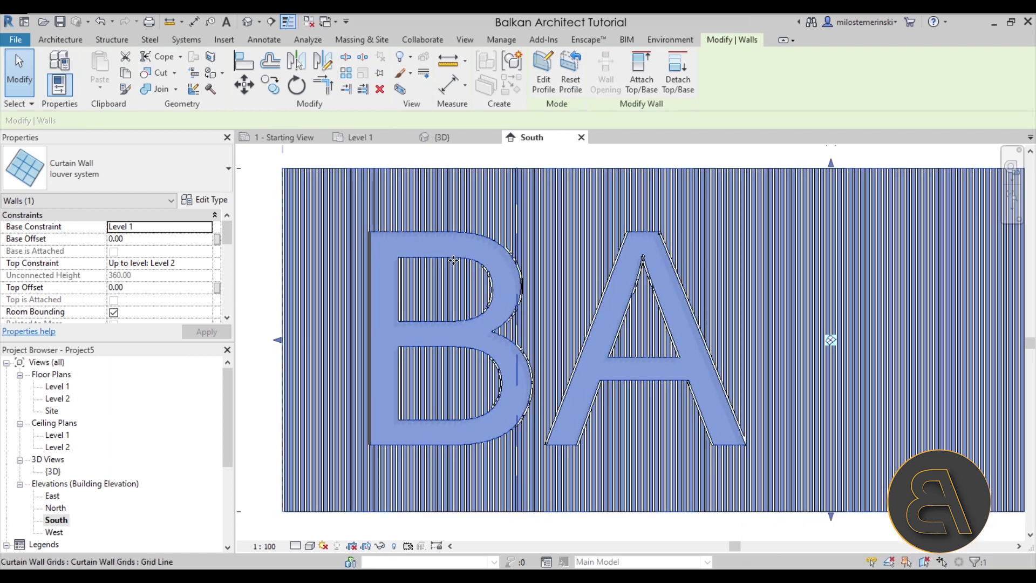
pyautogui.click(442, 163)
pyautogui.click(453, 138)
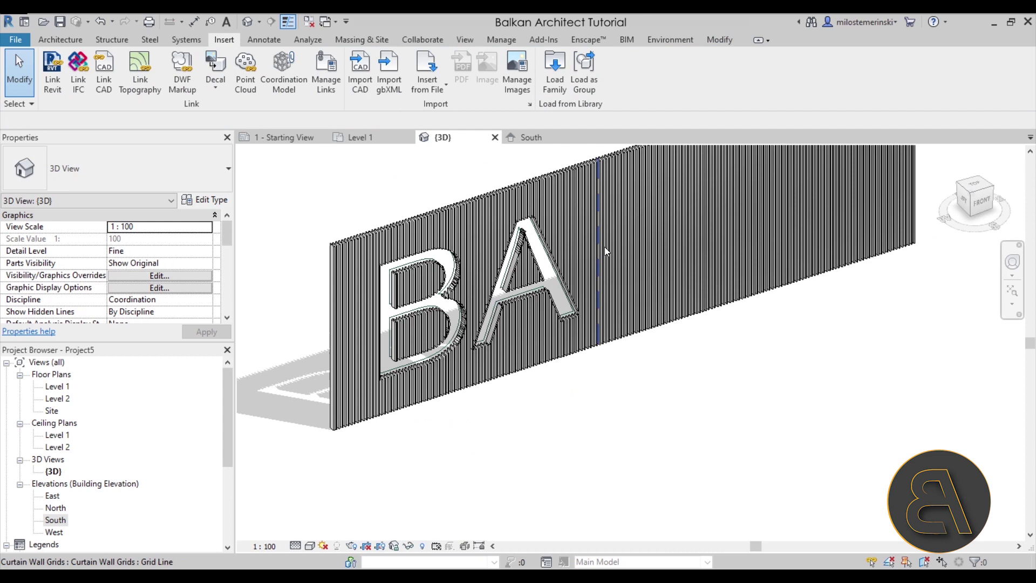
pyautogui.scroll(10, 451, 260)
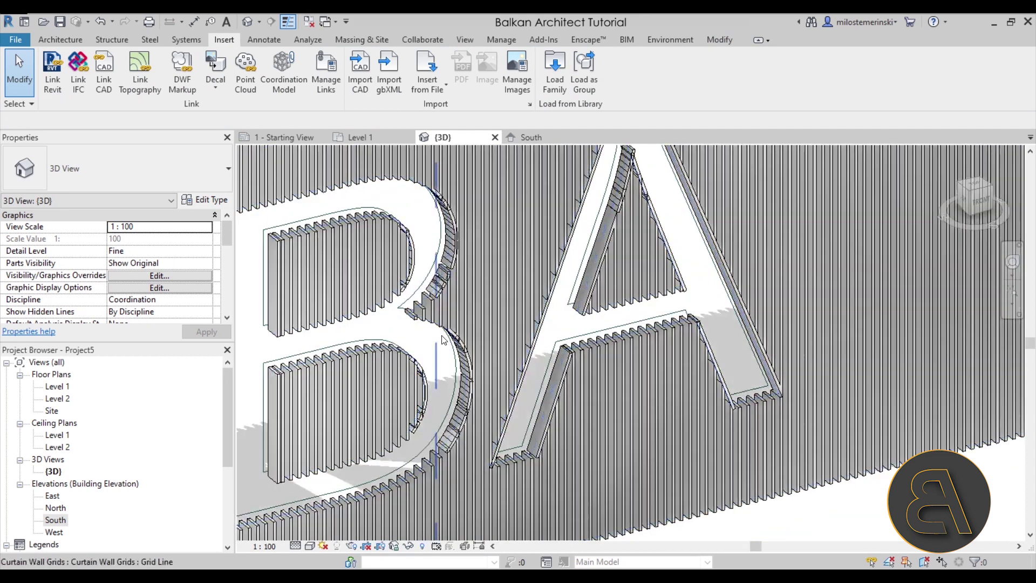
pyautogui.moveTo(390, 220); pyautogui.dragTo(442, 269, button='middle')
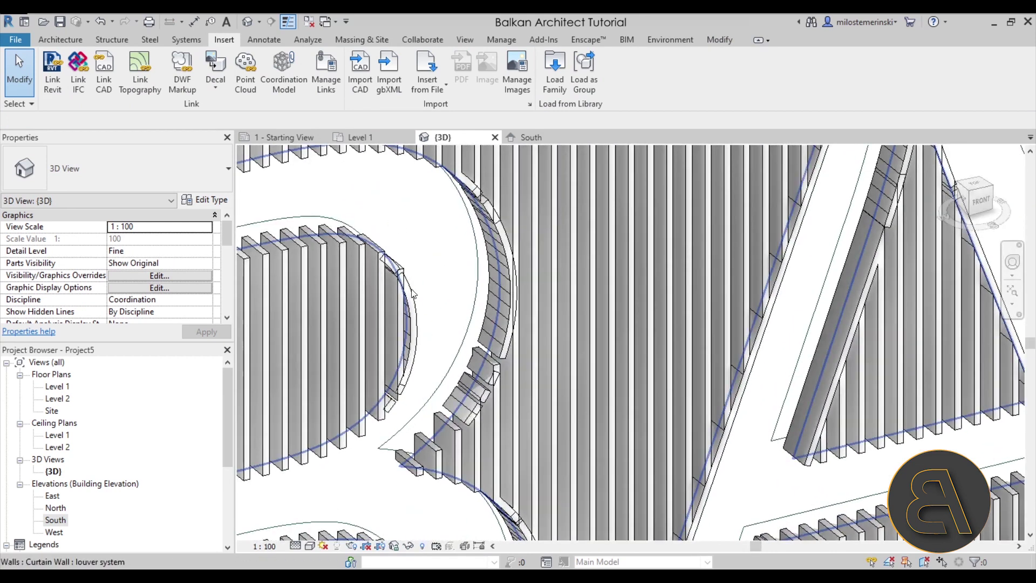
pyautogui.scroll(-3, 439, 255)
pyautogui.keyDown('shift'); pyautogui.moveTo(444, 261); pyautogui.dragTo(566, 313, button='middle'); pyautogui.keyUp('shift')
pyautogui.keyDown('shift'); pyautogui.moveTo(532, 358); pyautogui.dragTo(539, 343, button='middle'); pyautogui.keyUp('shift')
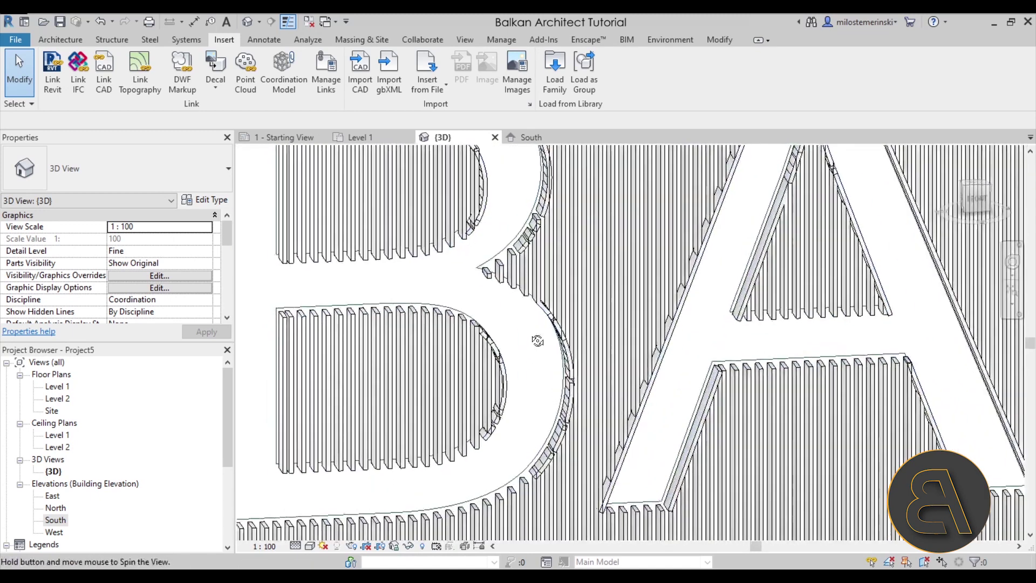
# Zoom out to the whole lettered wall, select the louver curtain wall and edit its type
pyautogui.scroll(-3, 536, 346)
pyautogui.scroll(2, 488, 359)
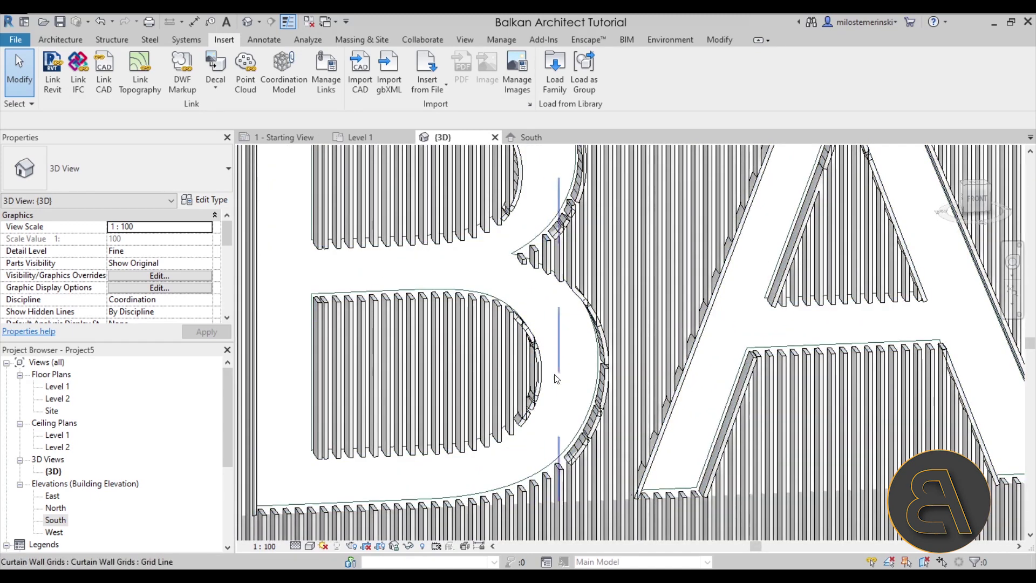
pyautogui.scroll(-3, 565, 411)
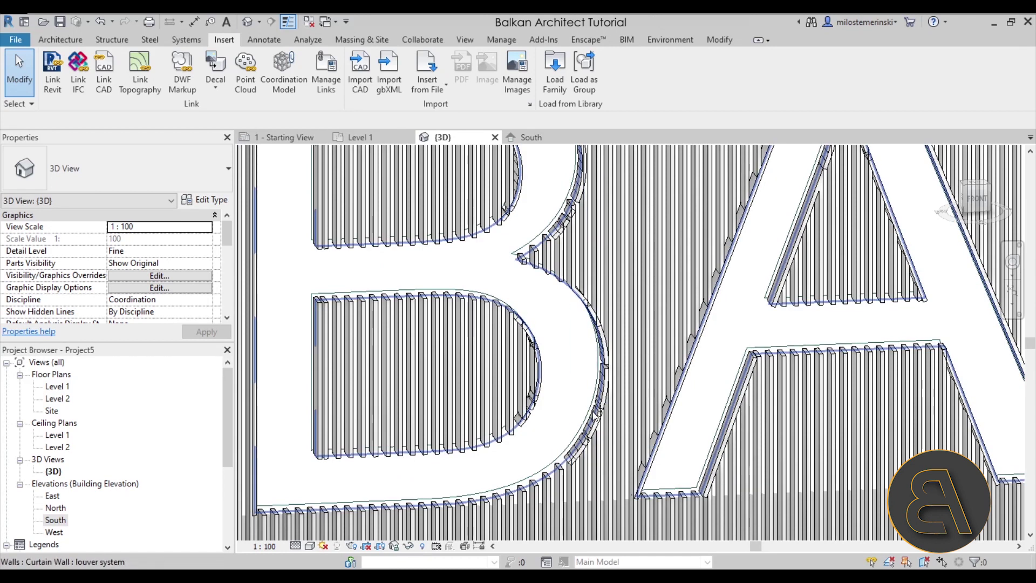
pyautogui.scroll(-1, 668, 405)
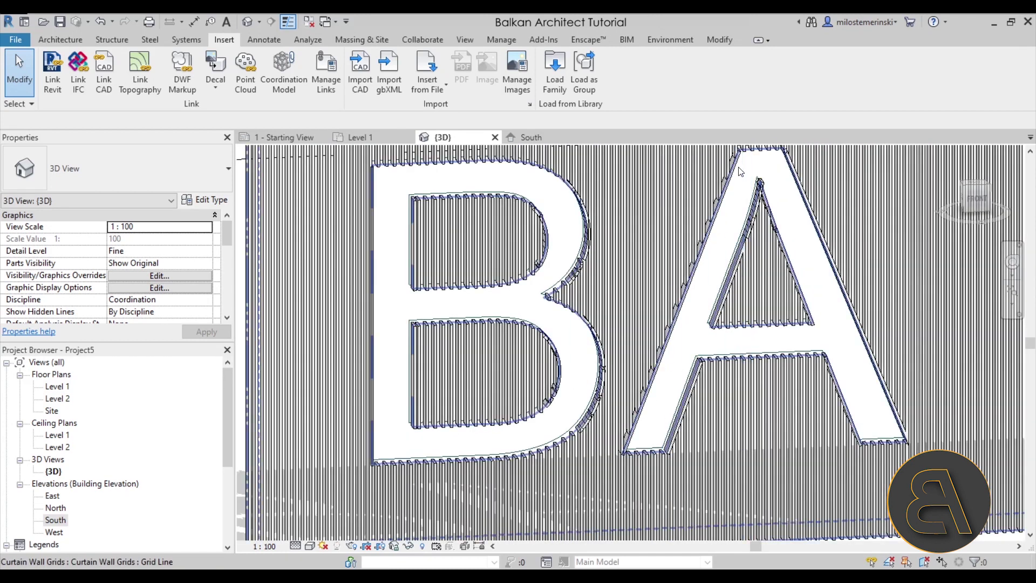
pyautogui.scroll(2, 766, 217)
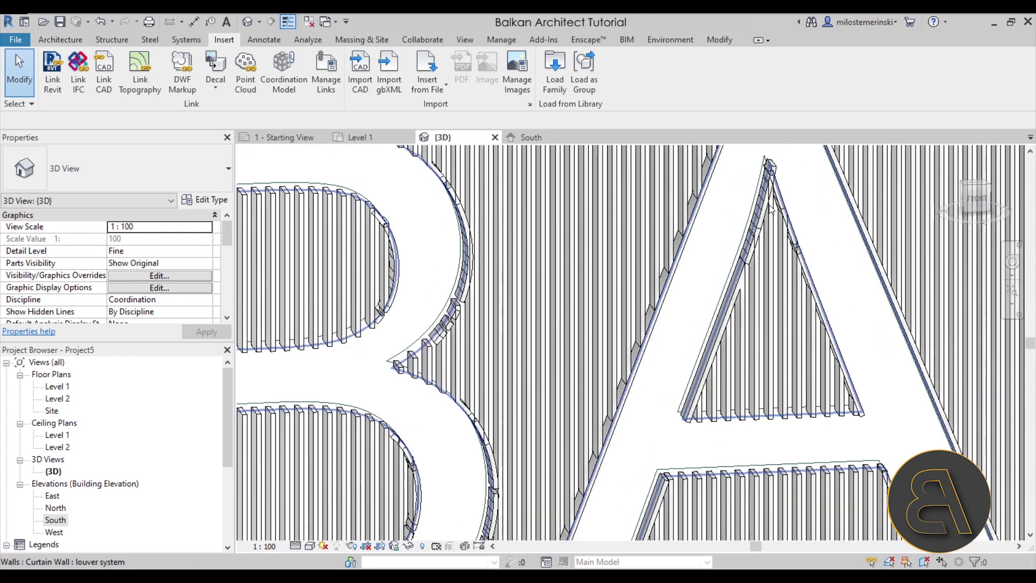
pyautogui.scroll(-3, 740, 255)
pyautogui.moveTo(740, 254); pyautogui.dragTo(771, 274, button='middle')
pyautogui.scroll(-1, 718, 273)
pyautogui.scroll(-1, 682, 264)
pyautogui.moveTo(682, 264); pyautogui.dragTo(580, 270, button='middle')
pyautogui.click(378, 210)
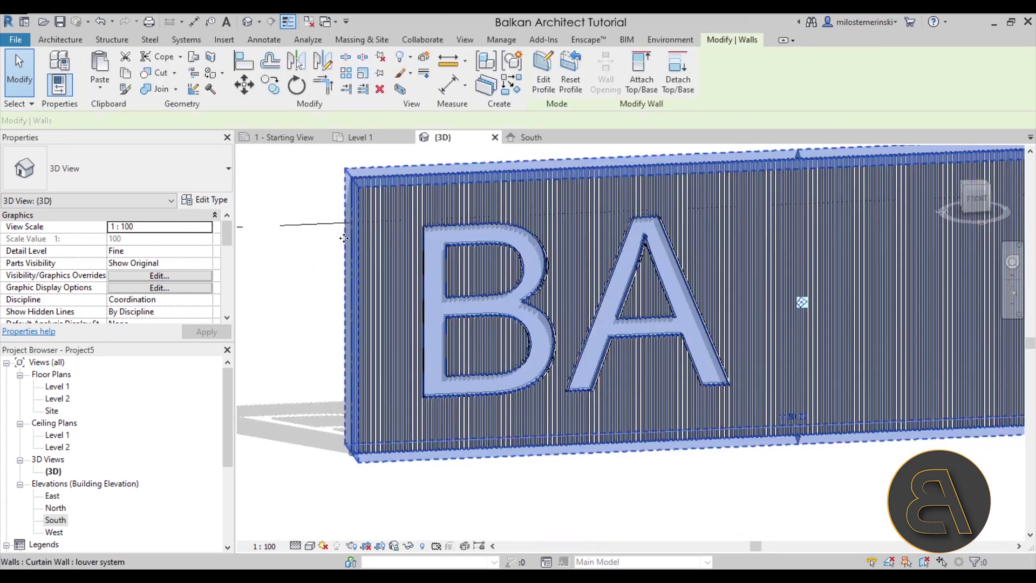
pyautogui.click(214, 200)
# Set both vertical border mullions of the louver system type to None and accept the type properties
pyautogui.scroll(-2, 155, 354)
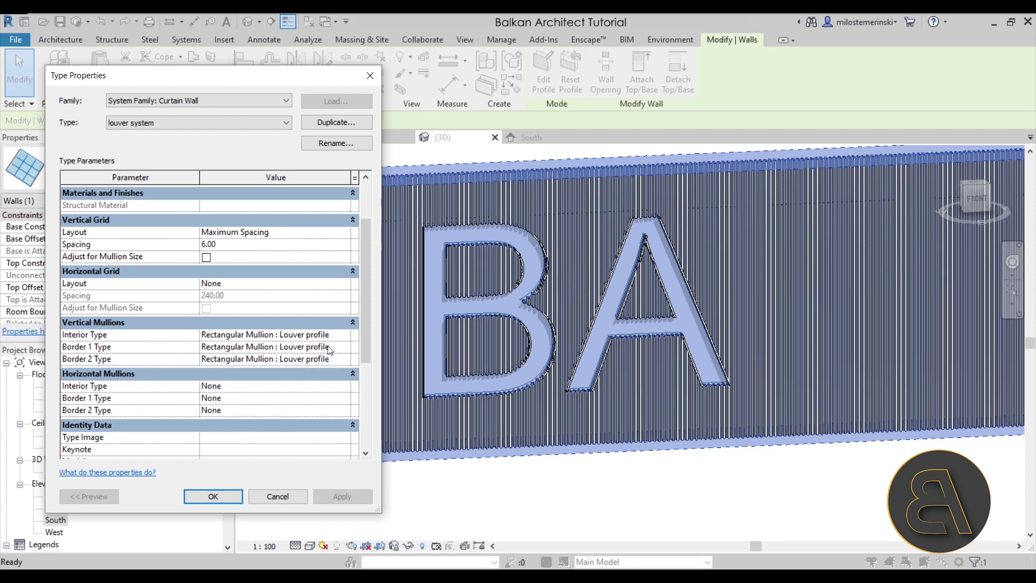
pyautogui.click(345, 347)
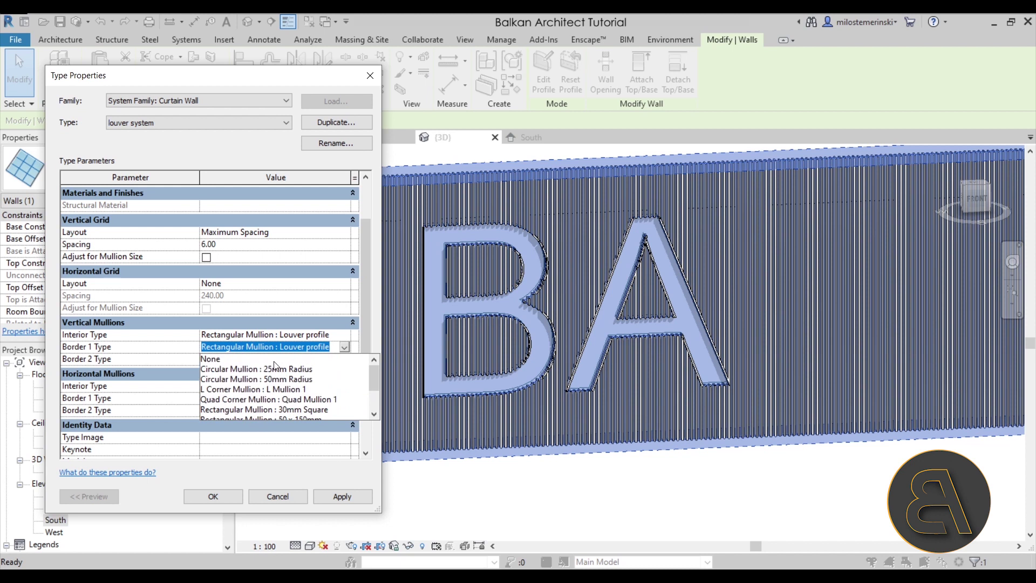
pyautogui.click(275, 360)
pyautogui.click(342, 359)
pyautogui.scroll(3, 273, 389)
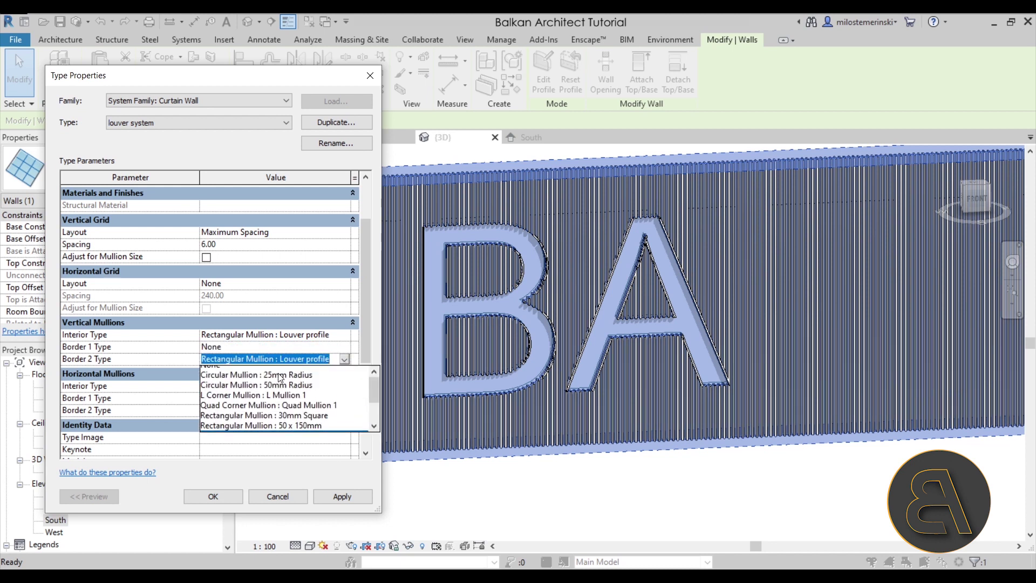
pyautogui.click(273, 371)
pyautogui.click(341, 495)
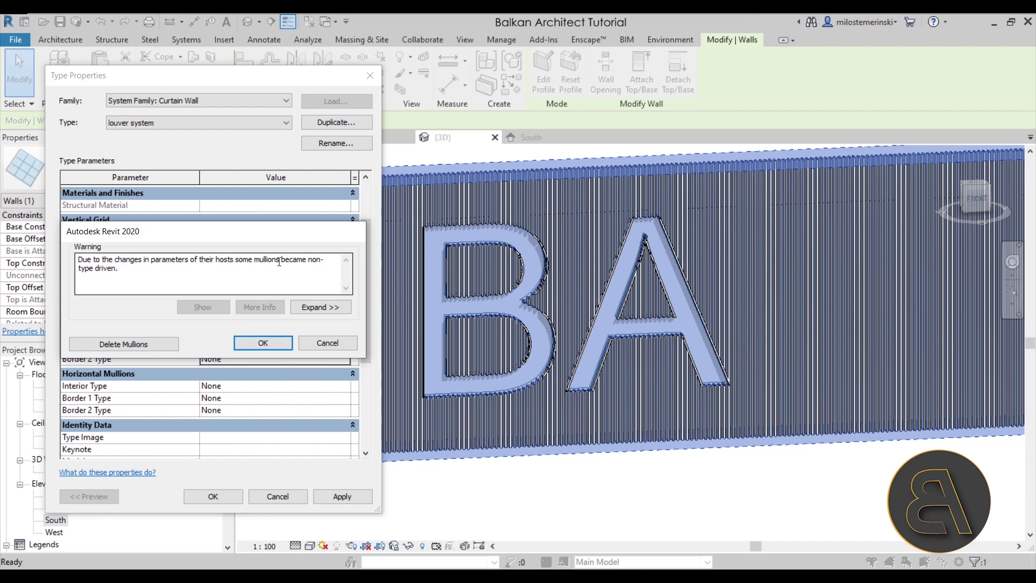
pyautogui.click(265, 346)
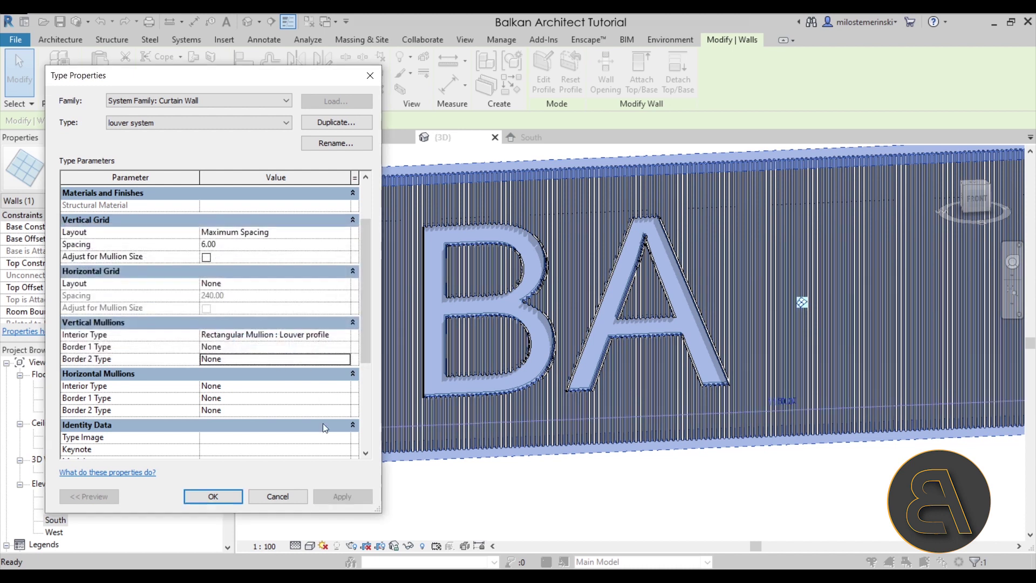
pyautogui.click(213, 495)
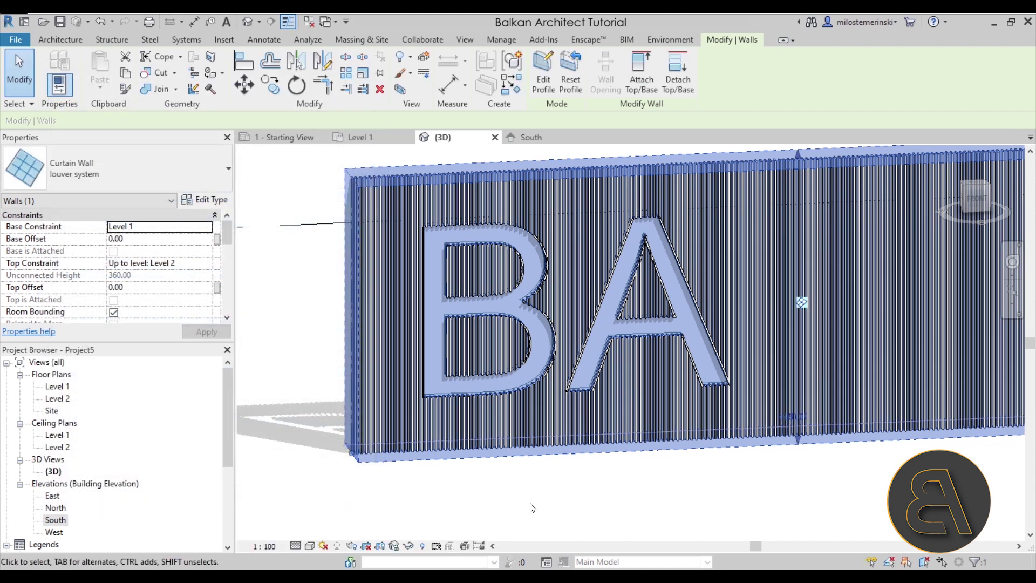
pyautogui.click(575, 505)
pyautogui.scroll(5, 486, 248)
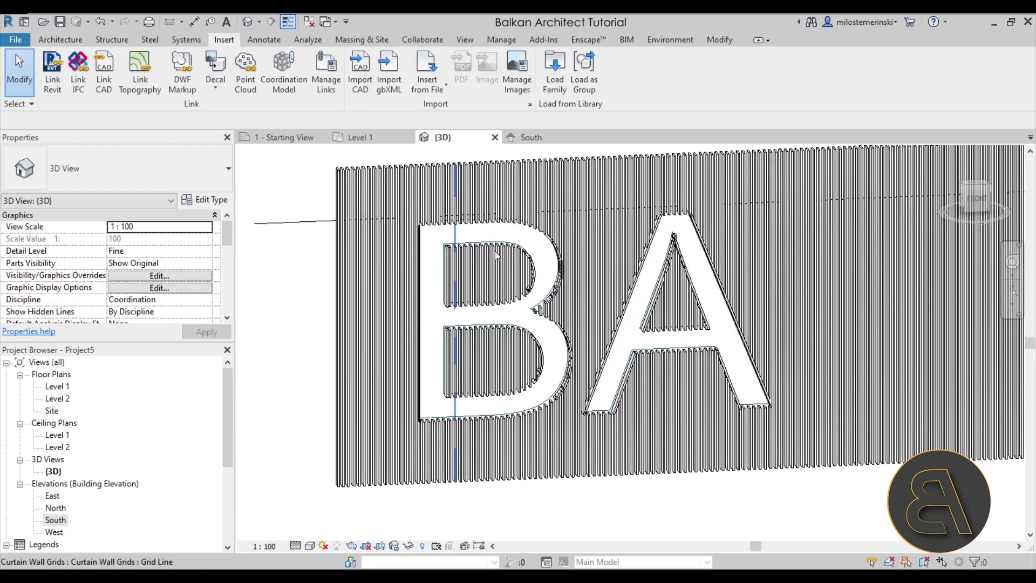
pyautogui.scroll(-4, 615, 291)
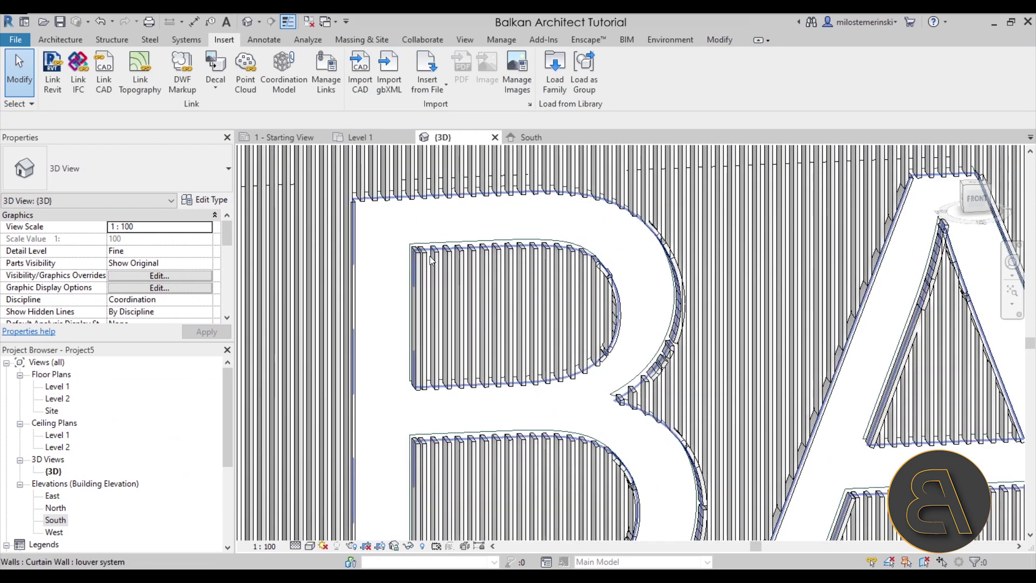
pyautogui.scroll(-3, 464, 302)
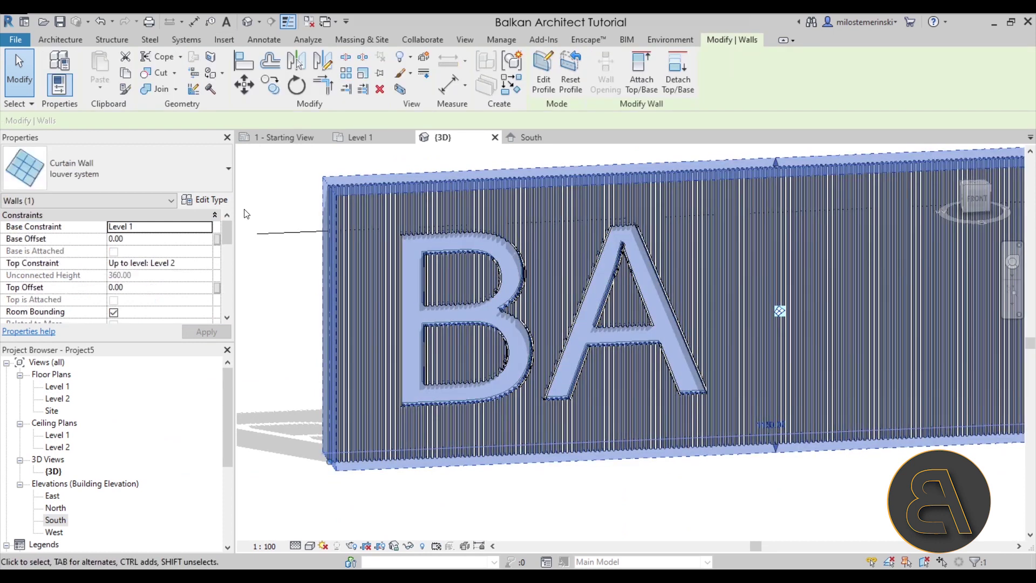
pyautogui.click(205, 200)
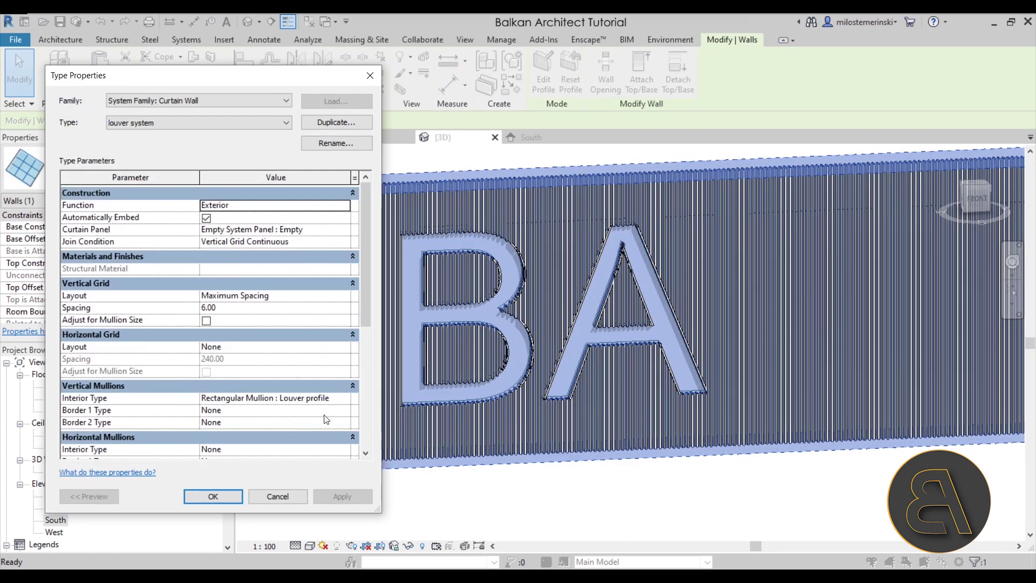
pyautogui.click(212, 496)
pyautogui.click(490, 514)
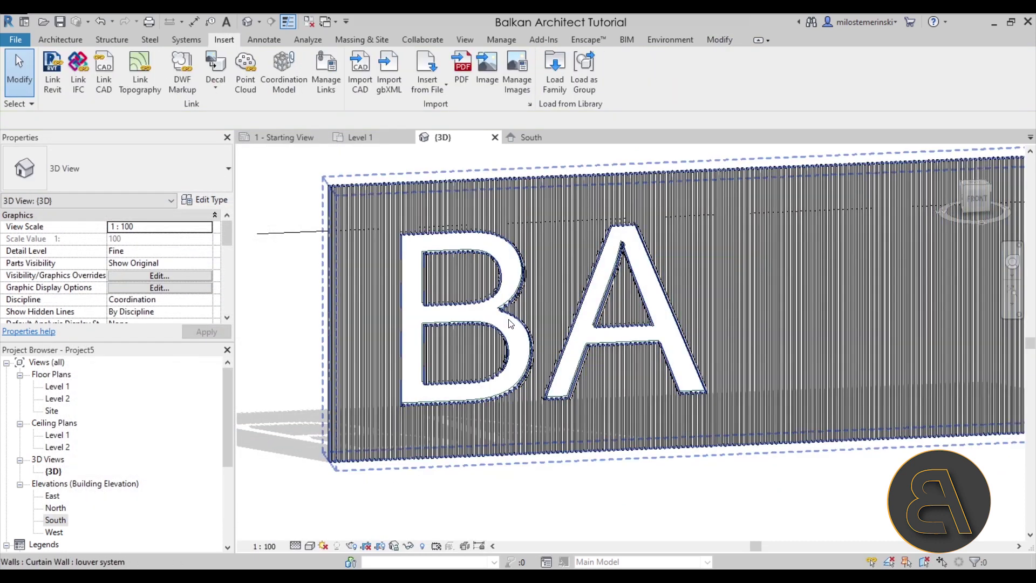
pyautogui.scroll(6, 475, 340)
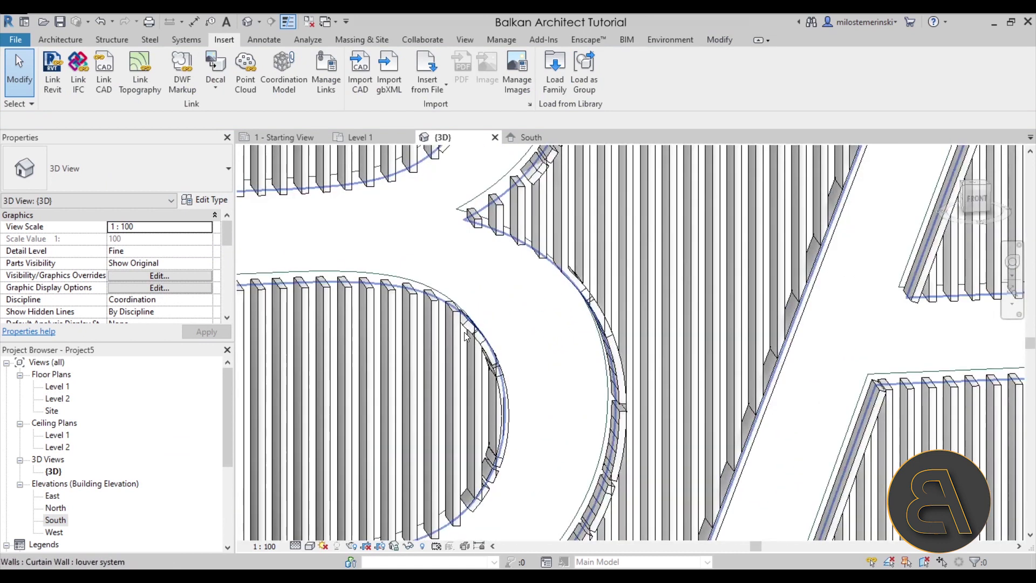
pyautogui.keyDown('shift'); pyautogui.moveTo(517, 336); pyautogui.dragTo(477, 278, button='middle'); pyautogui.keyUp('shift')
pyautogui.scroll(-2, 476, 277)
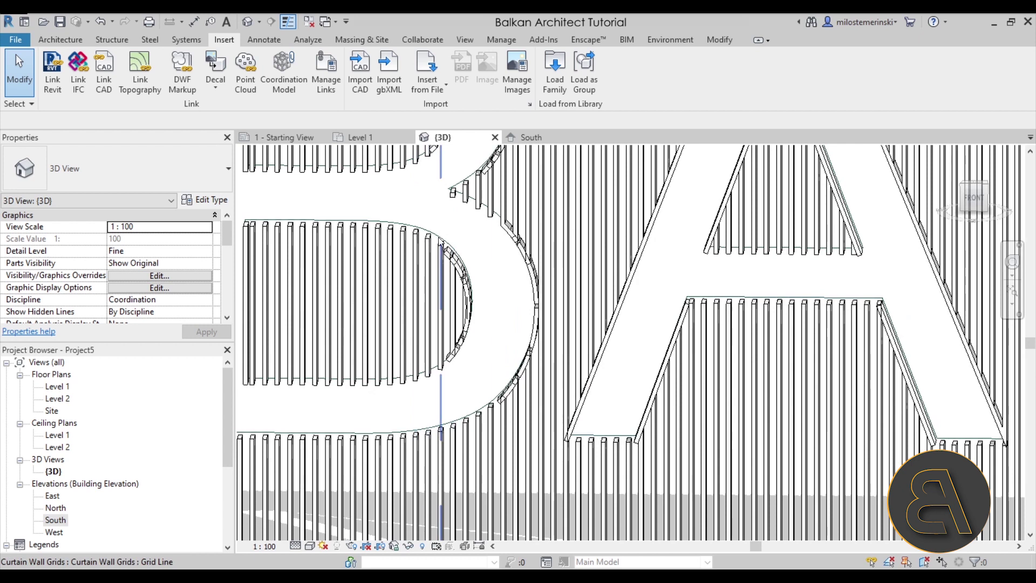
pyautogui.scroll(4, 441, 244)
pyautogui.click(451, 263)
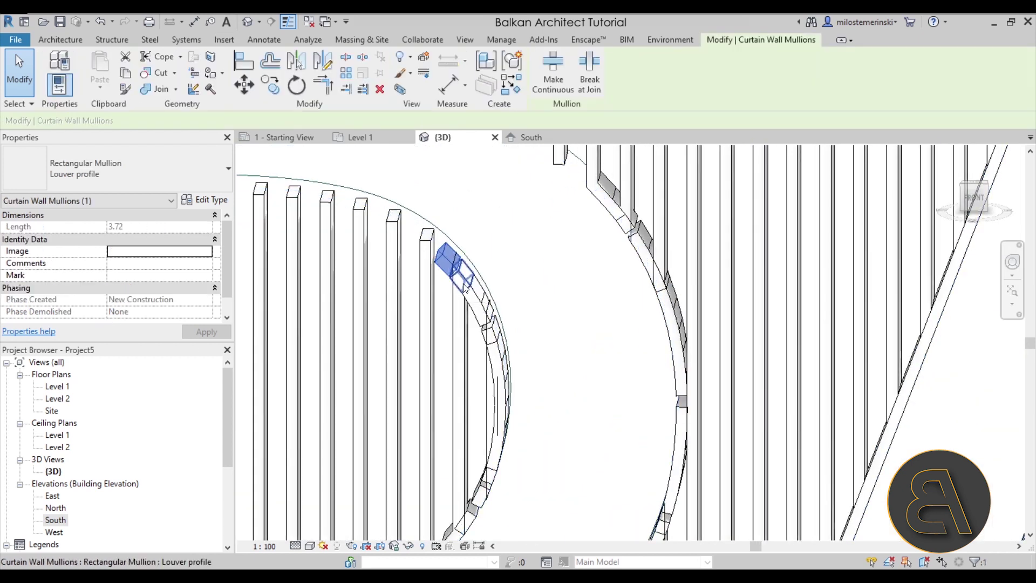
pyautogui.keyDown('ctrl'); pyautogui.click(464, 286); pyautogui.keyUp('ctrl')
pyautogui.keyDown('ctrl'); pyautogui.click(474, 291); pyautogui.keyUp('ctrl')
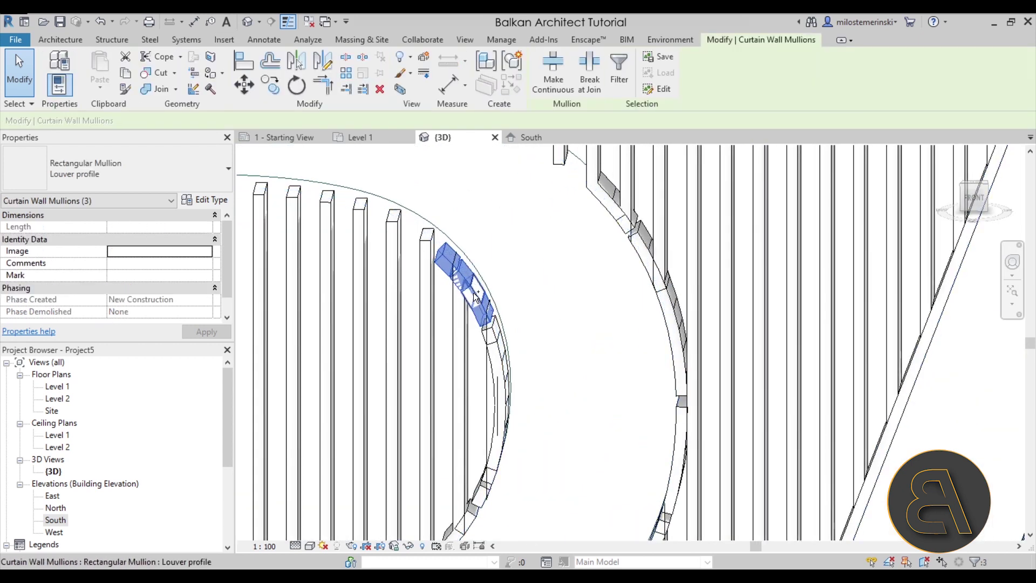
pyautogui.keyDown('ctrl'); pyautogui.click(494, 335); pyautogui.keyUp('ctrl')
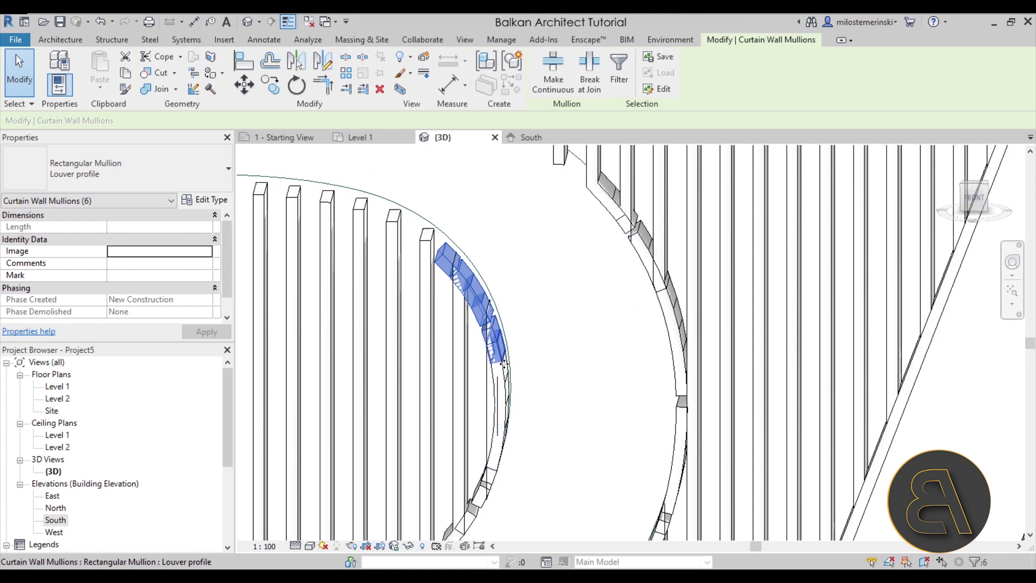
pyautogui.keyDown('ctrl'); pyautogui.click(504, 364); pyautogui.keyUp('ctrl')
pyautogui.scroll(-4, 536, 325)
pyautogui.press('Escape')
pyautogui.moveTo(482, 252); pyautogui.dragTo(544, 431)
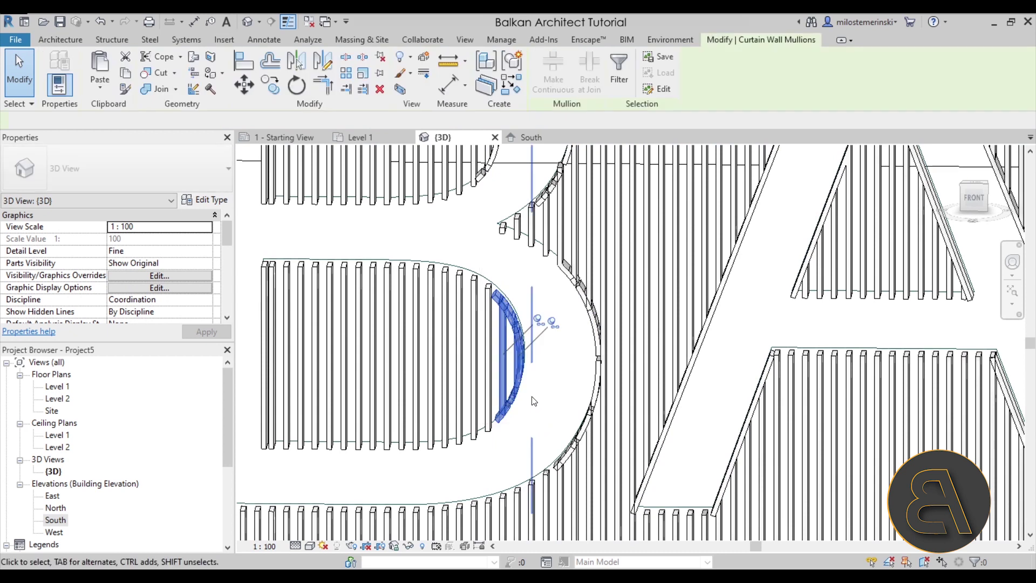
pyautogui.scroll(2, 510, 365)
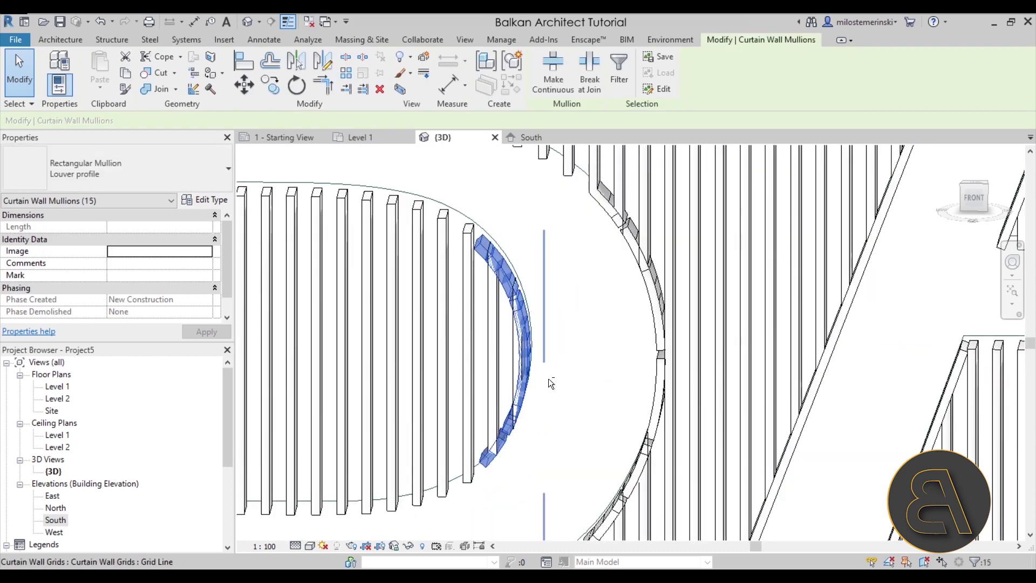
pyautogui.scroll(-6, 549, 379)
pyautogui.press('Escape')
pyautogui.moveTo(497, 240); pyautogui.dragTo(499, 285, button='middle')
pyautogui.moveTo(450, 178); pyautogui.dragTo(596, 454)
pyautogui.scroll(4, 539, 337)
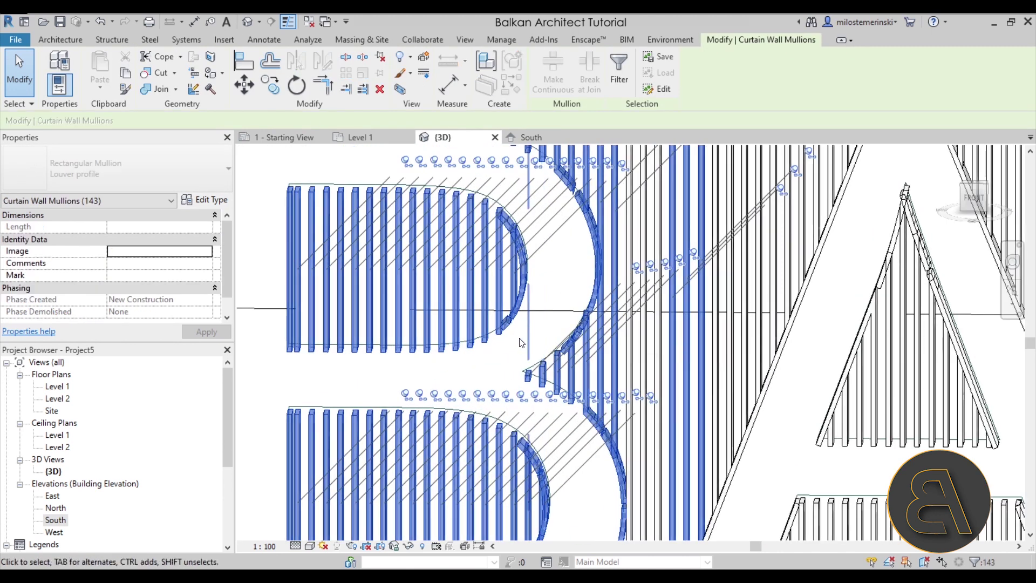
pyautogui.scroll(-5, 522, 342)
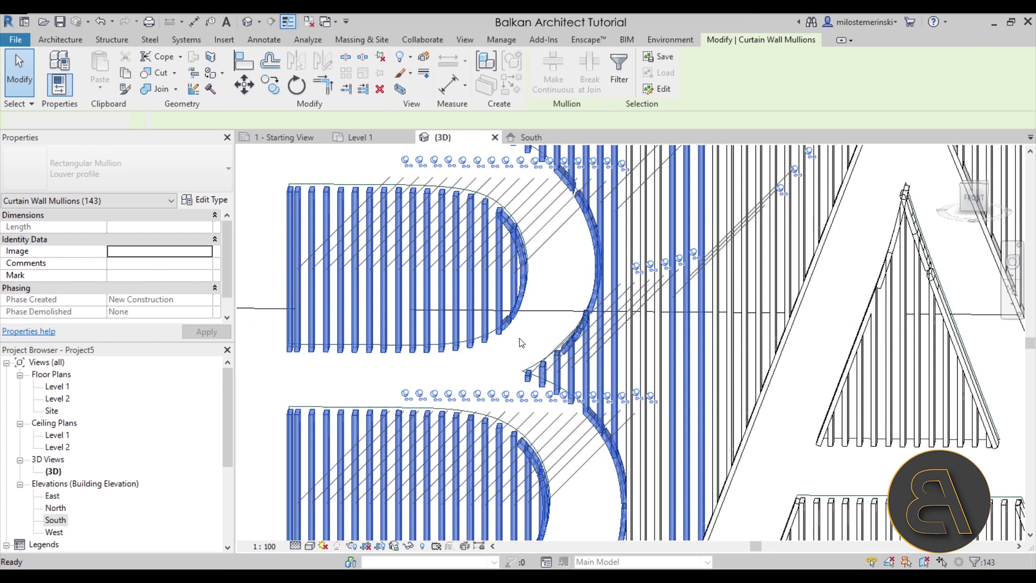
pyautogui.press('Escape')
pyautogui.moveTo(485, 309); pyautogui.dragTo(419, 309, button='middle')
pyautogui.scroll(3, 291, 229)
pyautogui.scroll(-2, 304, 249)
pyautogui.scroll(2, 345, 254)
pyautogui.click(345, 254)
pyautogui.scroll(-2, 438, 276)
pyautogui.scroll(-5, 438, 276)
pyautogui.press('Escape')
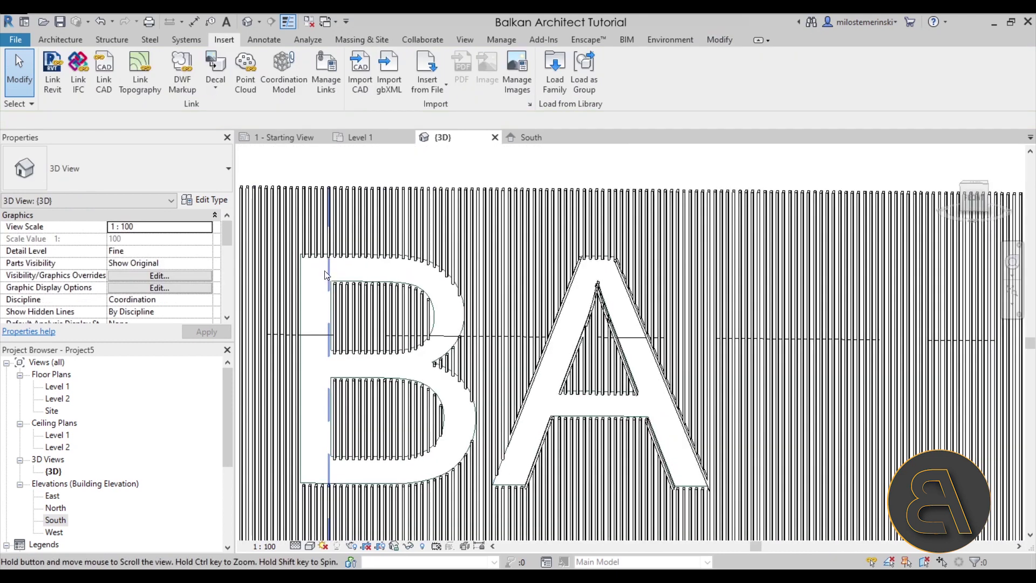
pyautogui.moveTo(425, 173); pyautogui.dragTo(650, 479)
pyautogui.scroll(5, 506, 328)
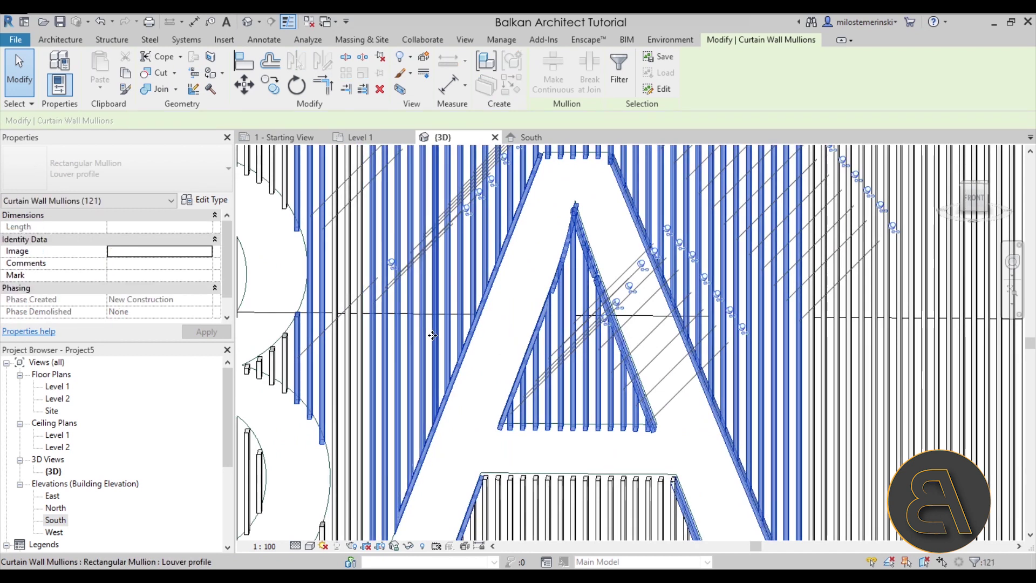
pyautogui.click(501, 375)
pyautogui.scroll(-5, 571, 206)
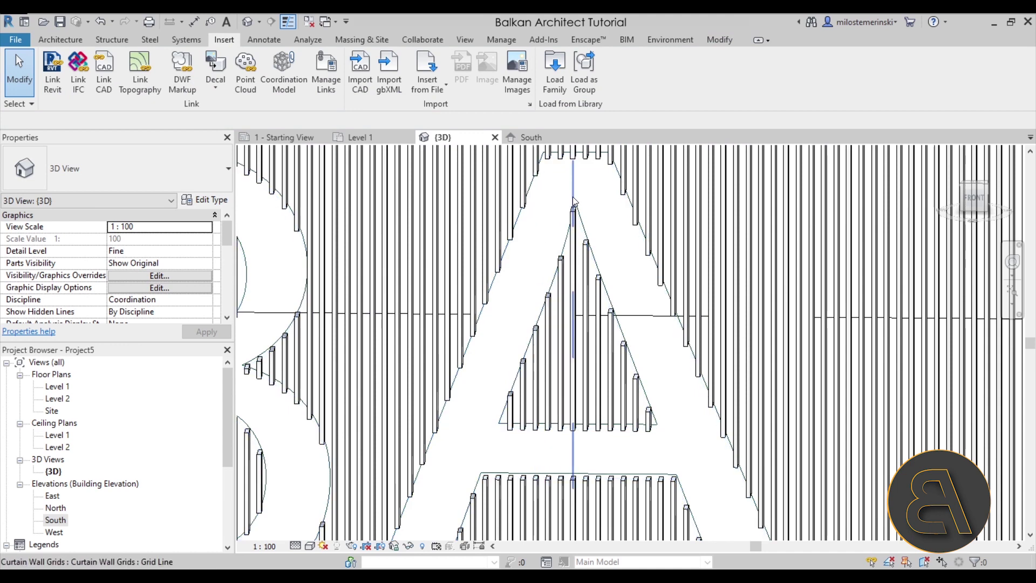
pyautogui.scroll(-2, 571, 207)
pyautogui.keyDown('shift'); pyautogui.moveTo(517, 461); pyautogui.dragTo(582, 447, button='middle'); pyautogui.keyUp('shift')
pyautogui.scroll(-2, 578, 431)
pyautogui.scroll(4, 587, 348)
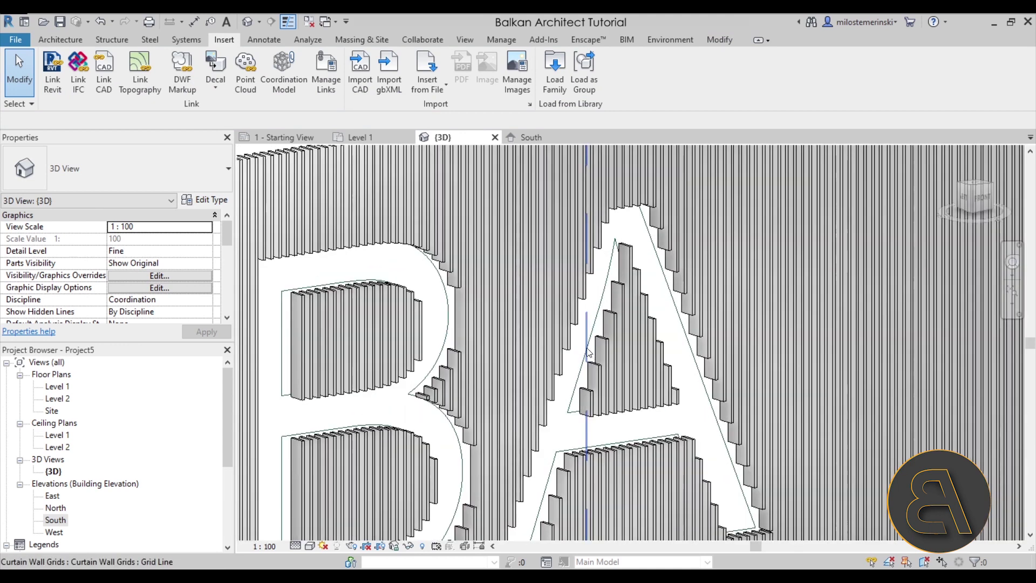
pyautogui.scroll(-5, 466, 291)
pyautogui.keyDown('shift'); pyautogui.moveTo(540, 308); pyautogui.dragTo(477, 330, button='middle'); pyautogui.keyUp('shift')
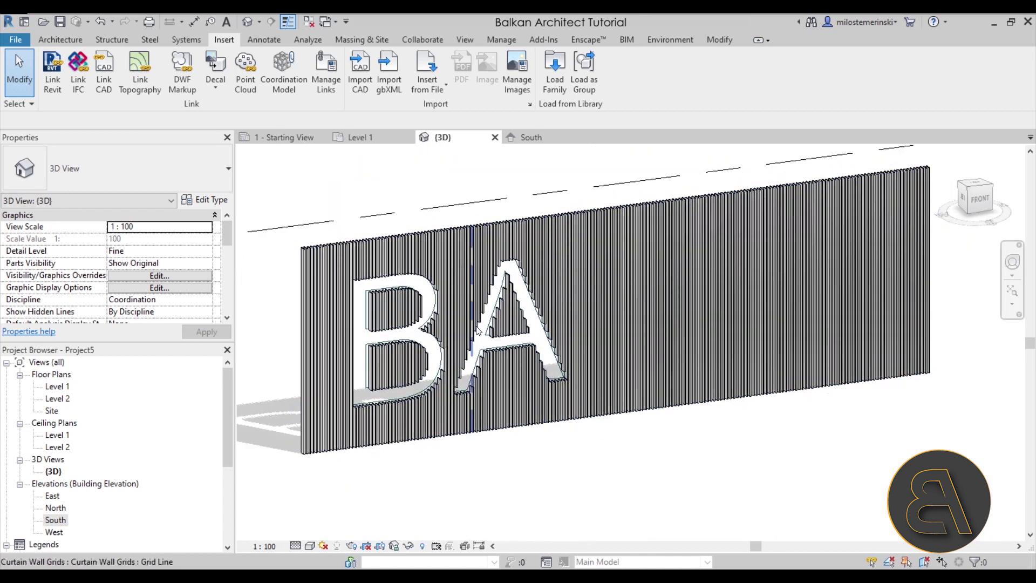
pyautogui.scroll(5, 473, 309)
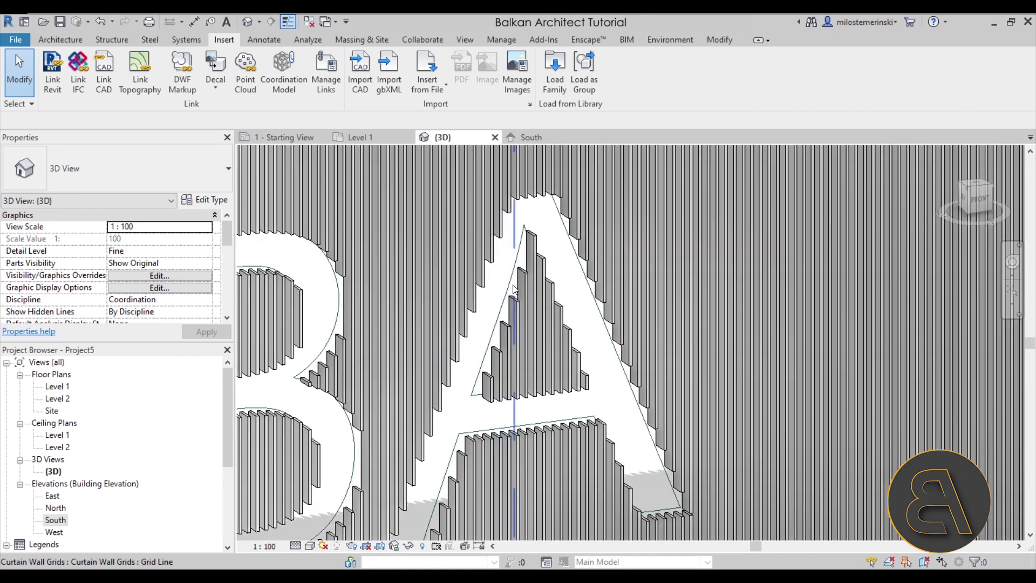
pyautogui.press('Tab')
pyautogui.press('Tab')
pyautogui.press('Tab')
pyautogui.press('Tab')
pyautogui.press('Tab')
pyautogui.click(512, 267)
pyautogui.scroll(-5, 512, 267)
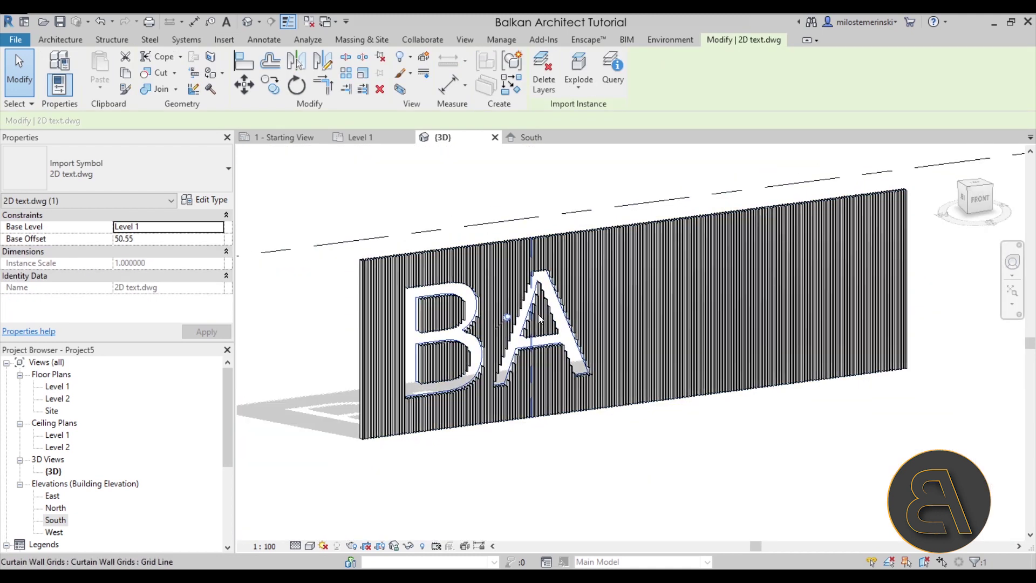
pyautogui.press('Escape')
pyautogui.keyDown('shift'); pyautogui.moveTo(561, 390); pyautogui.dragTo(594, 412, button='middle'); pyautogui.keyUp('shift')
pyautogui.scroll(5, 540, 378)
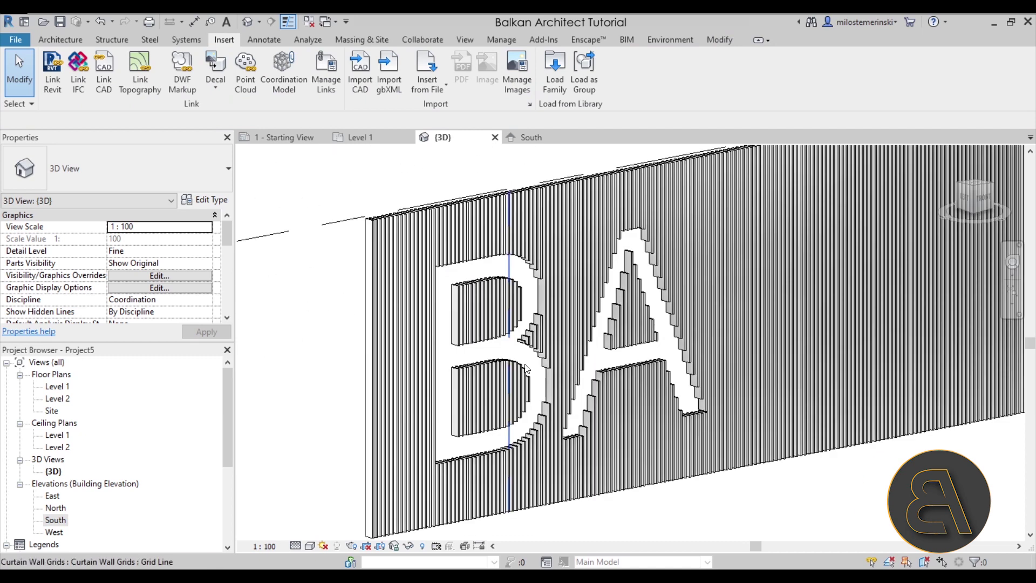
pyautogui.keyDown('shift'); pyautogui.moveTo(724, 505); pyautogui.dragTo(694, 498, button='middle'); pyautogui.keyUp('shift')
pyautogui.scroll(-3, 478, 296)
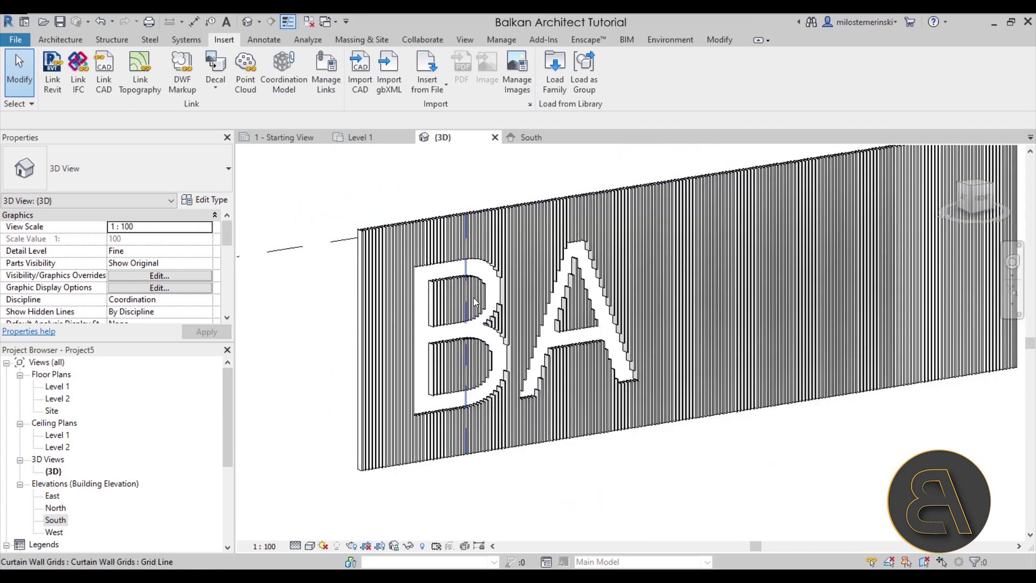
pyautogui.scroll(2, 440, 266)
pyautogui.click(439, 264)
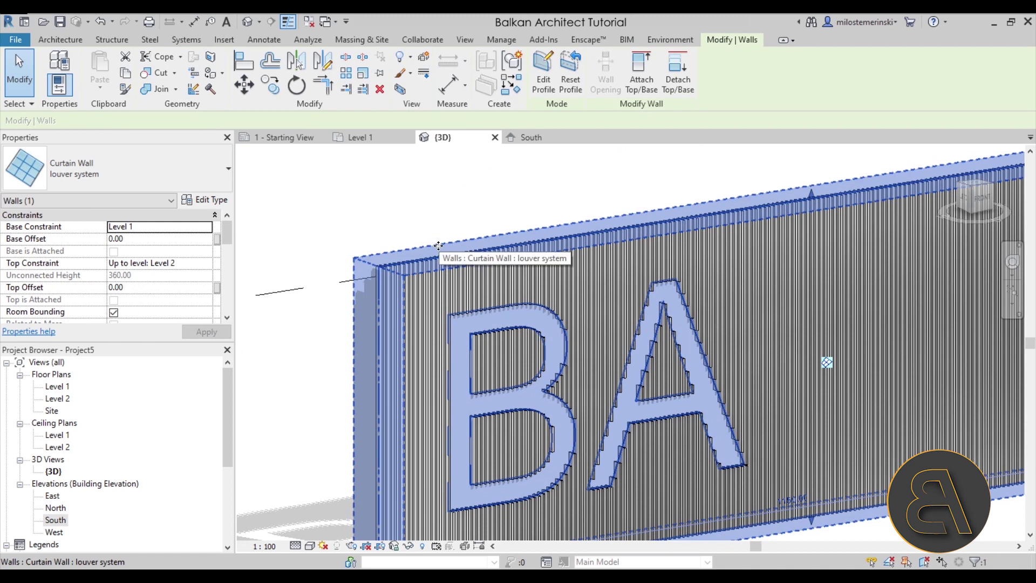
pyautogui.click(432, 216)
pyautogui.scroll(-1, 390, 220)
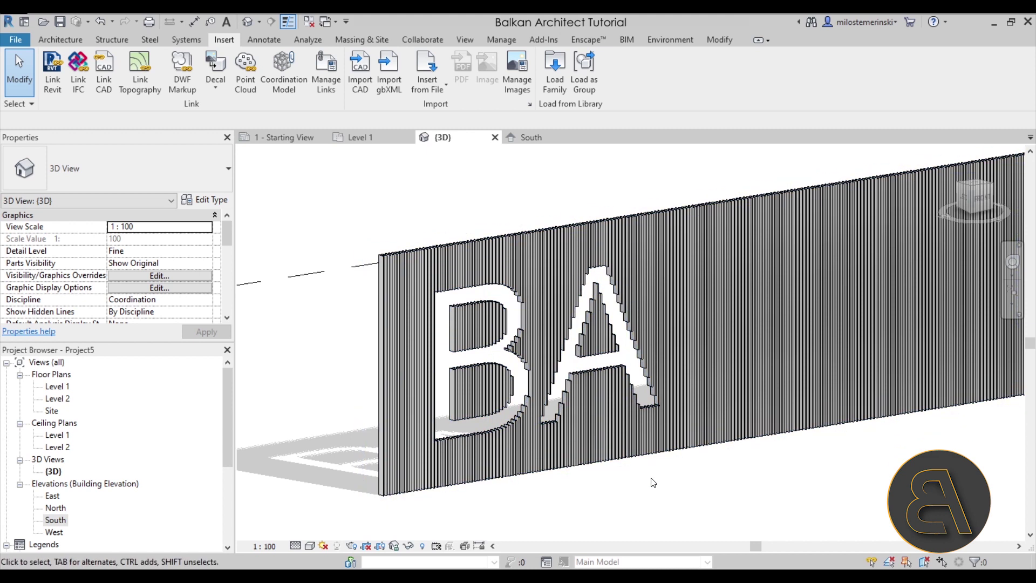
pyautogui.scroll(1, 632, 467)
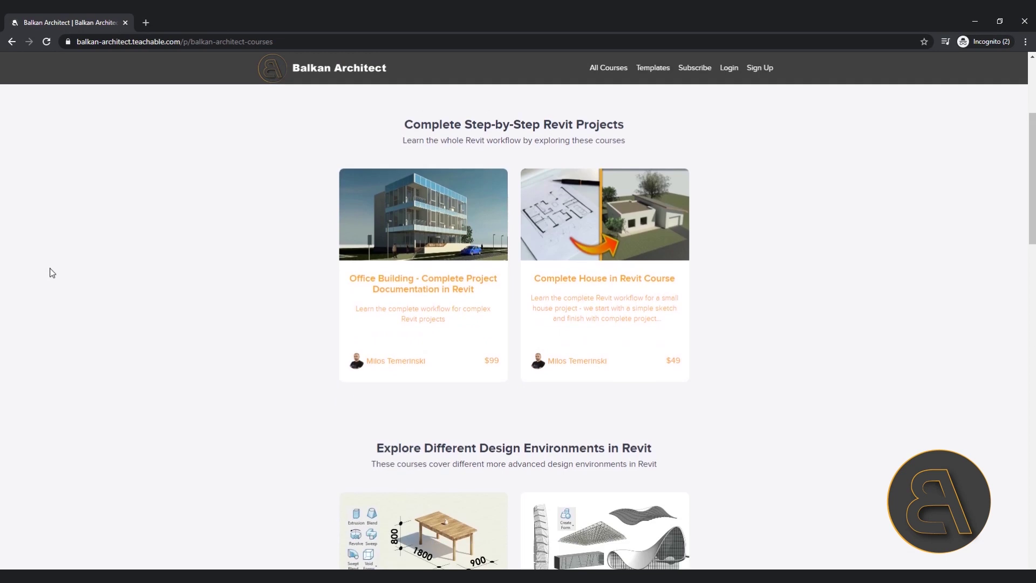
# Scroll the Balkan Architect Teachable page down to the Revit courses and their prices
pyautogui.scroll(-1, 50, 272)
pyautogui.scroll(-10, 50, 272)
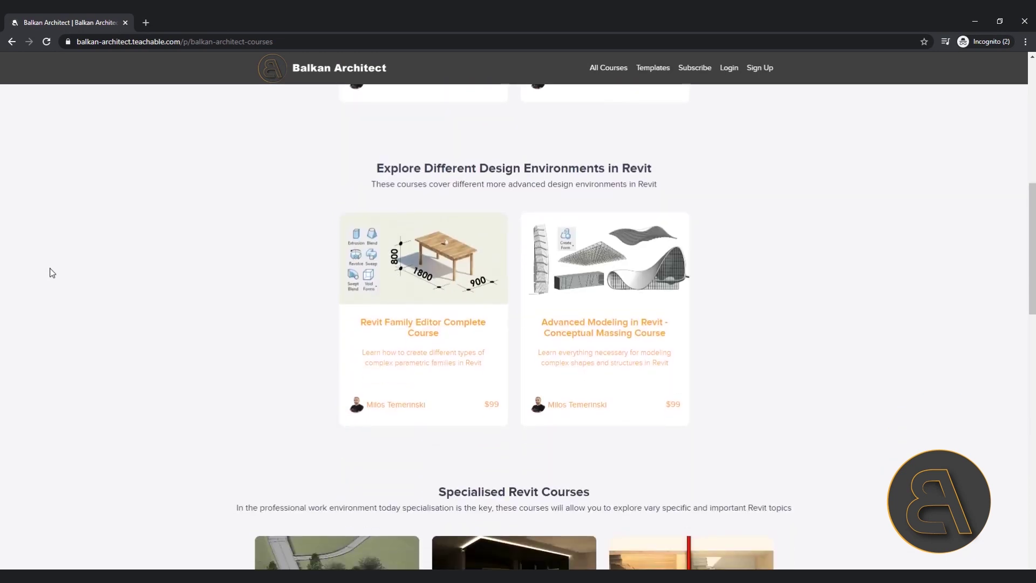
pyautogui.scroll(-7, 50, 272)
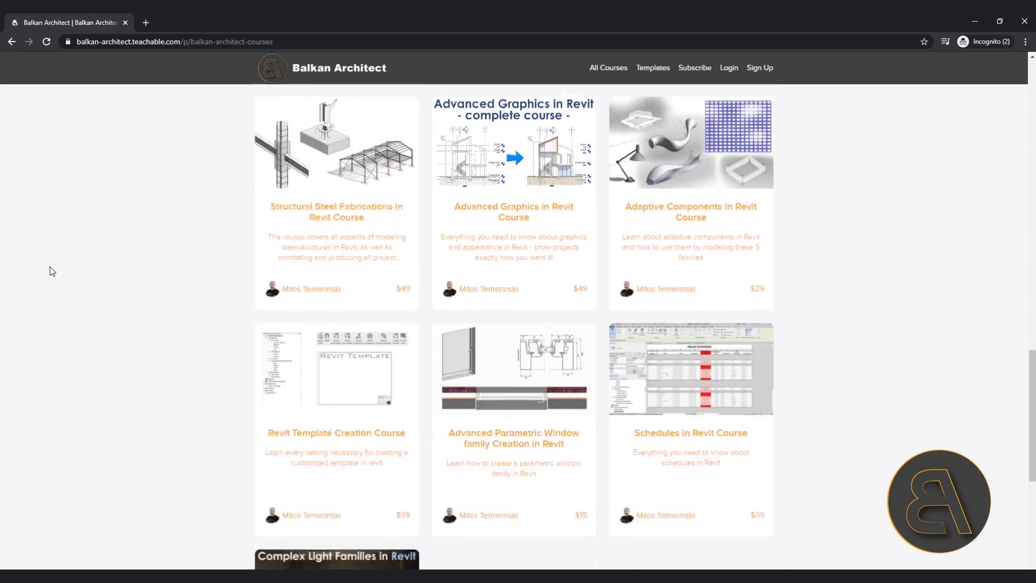